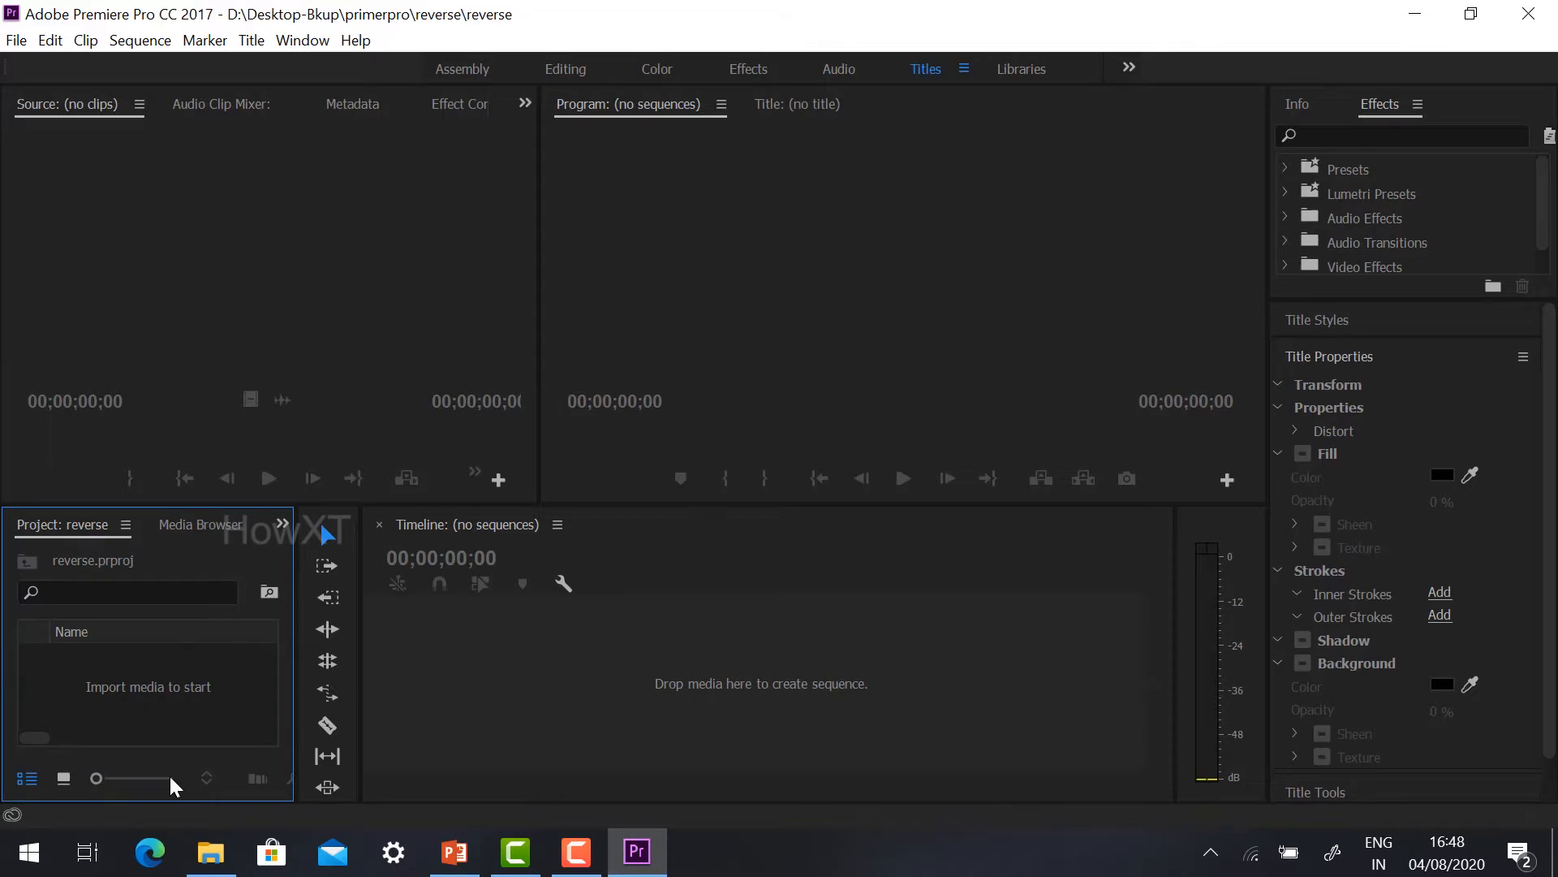
# Add the production ID_3827674 video from the reverse folder to the empty timeline as a new sequence and preview its opening
pyautogui.click(210, 852)
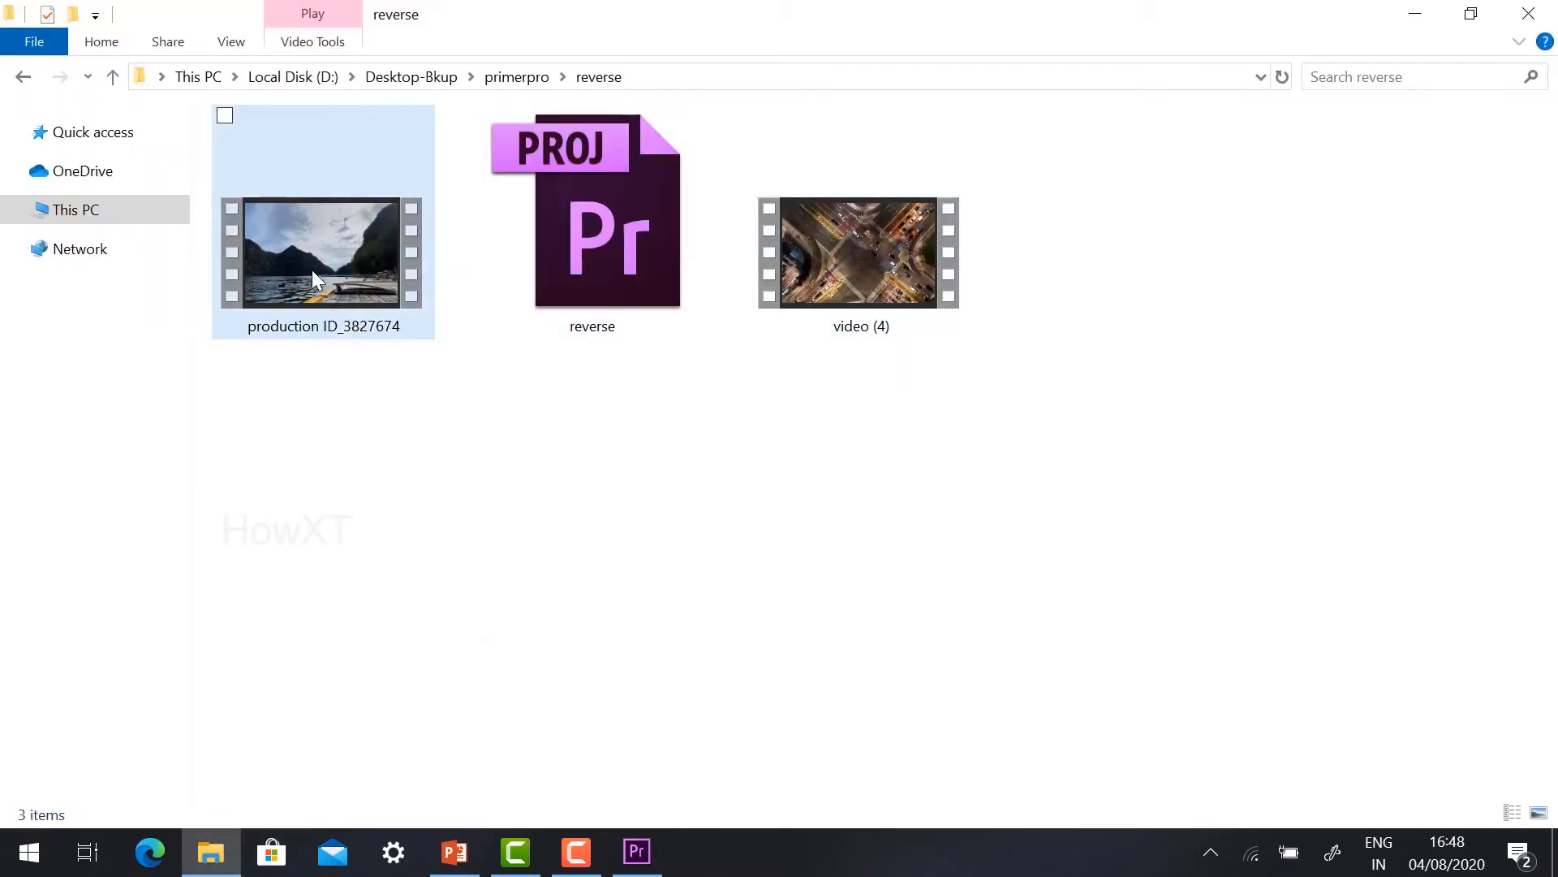
pyautogui.moveTo(298, 264); pyautogui.dragTo(424, 675)
pyautogui.hotkey('alt', 'Tab')
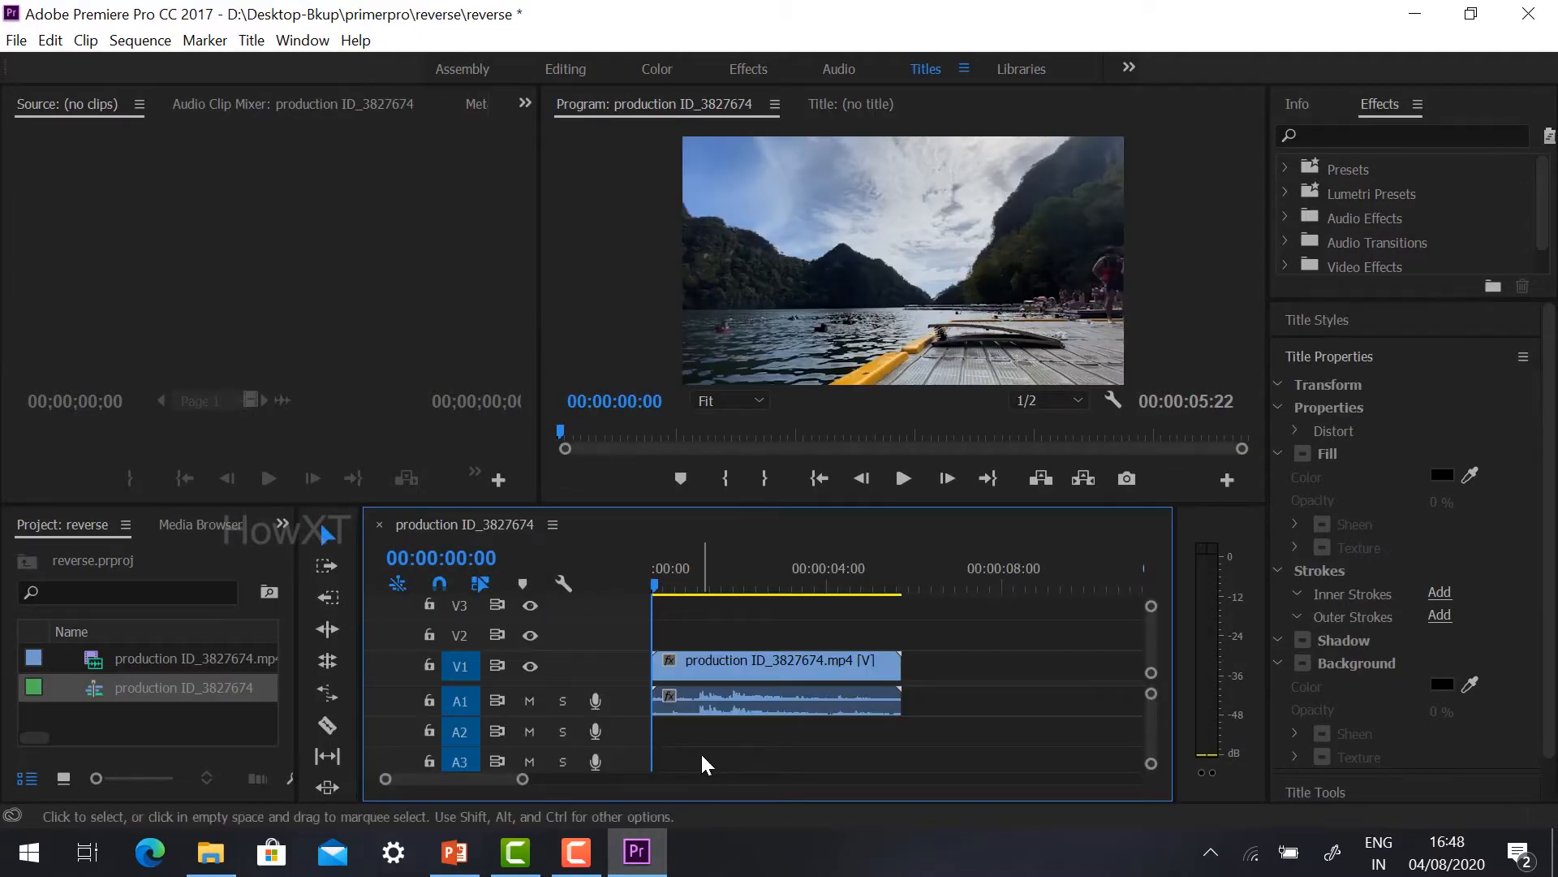
pyautogui.press('space')
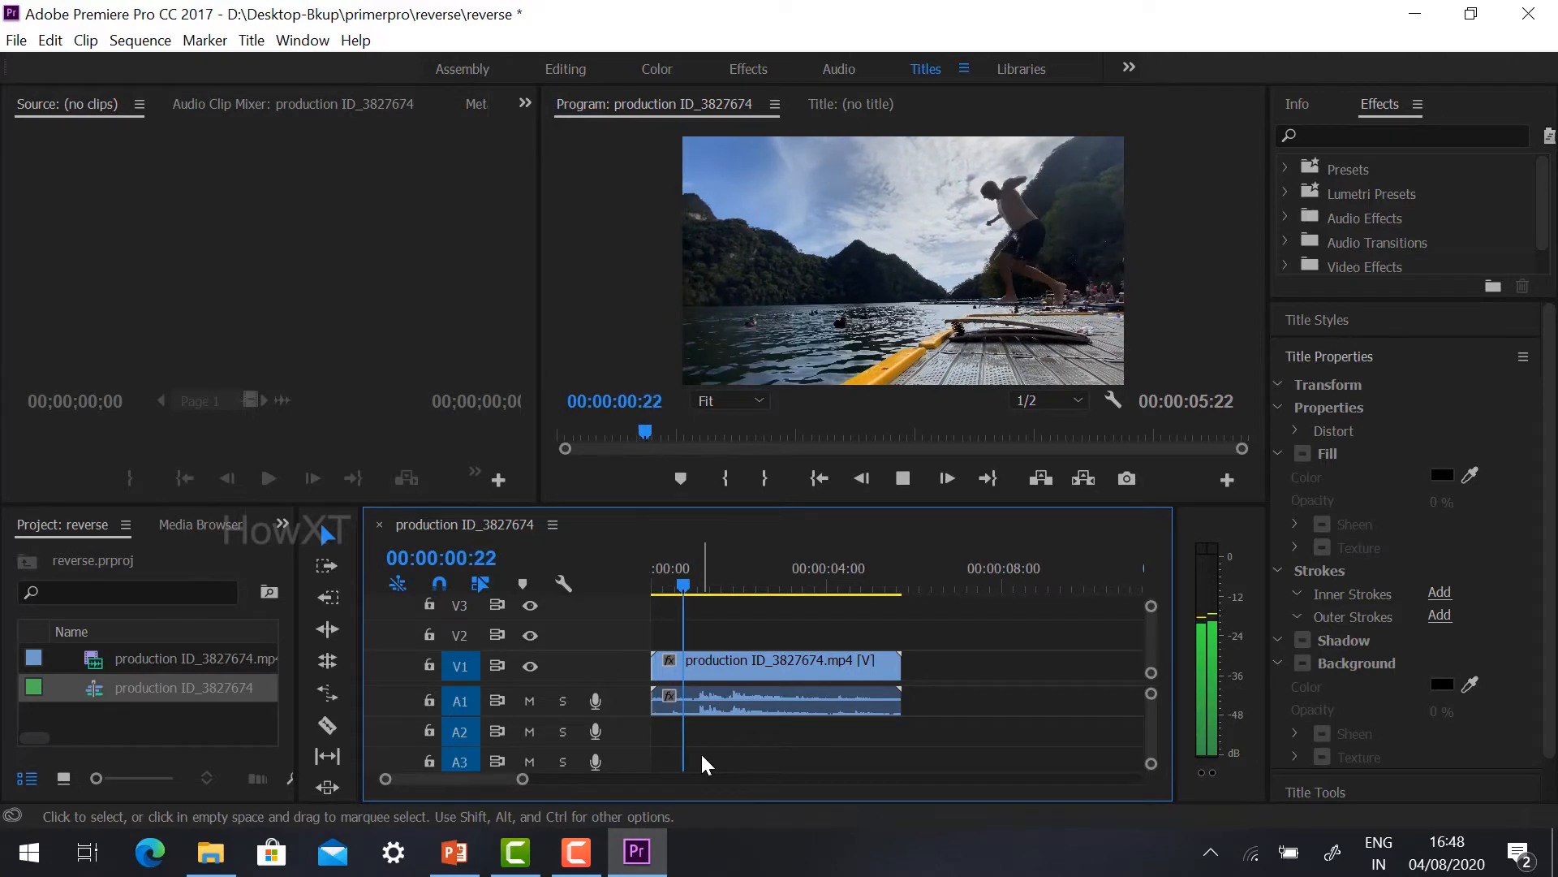
pyautogui.press('space')
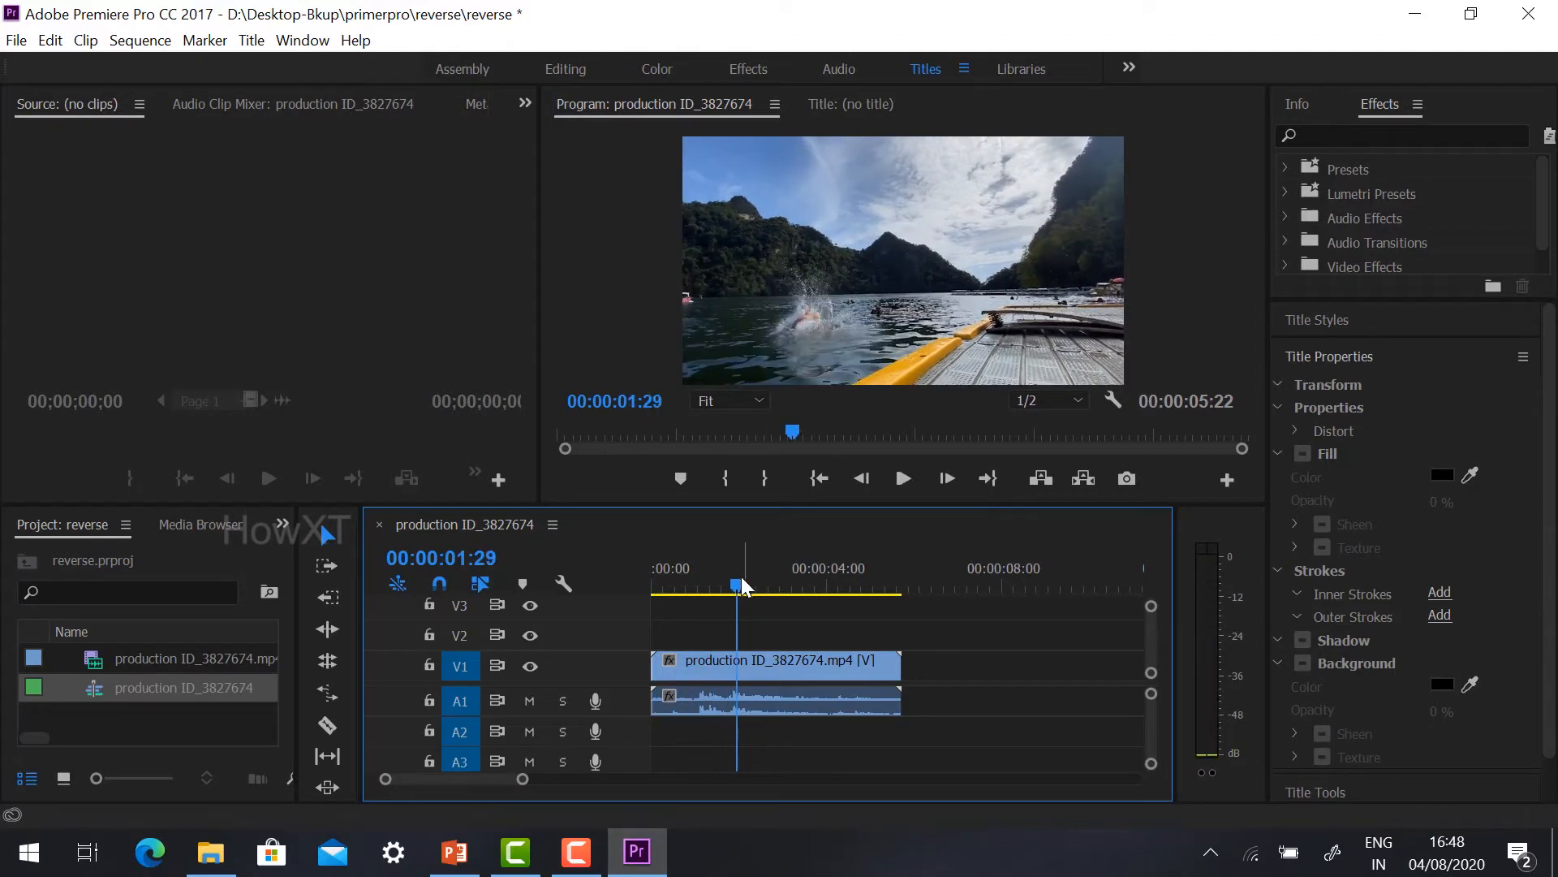
pyautogui.press('Home')
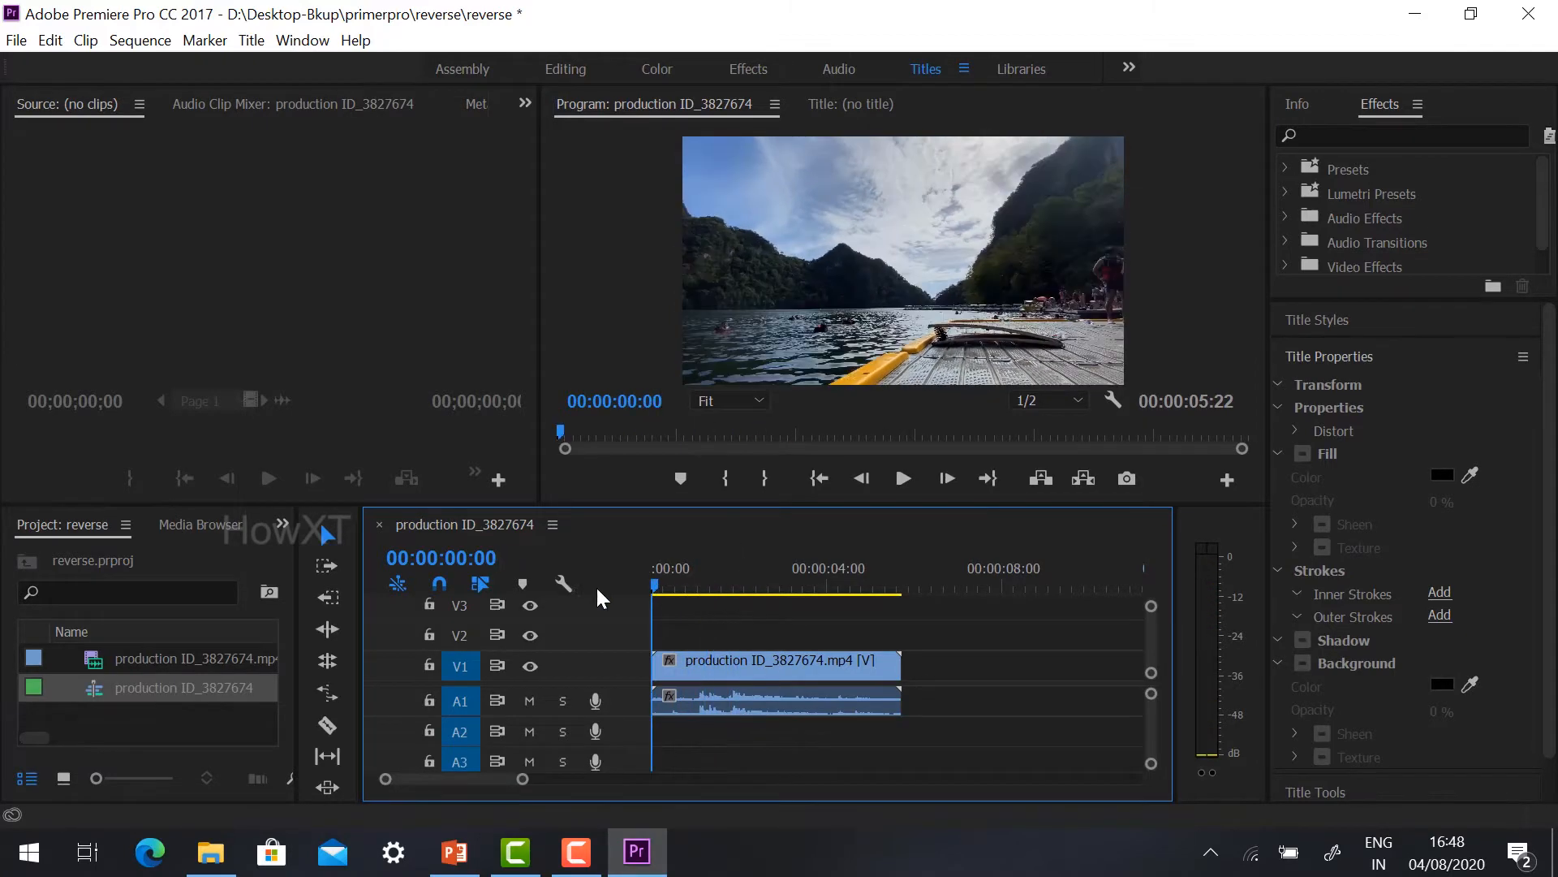
# Unlink the clip's audio from its video and delete the audio from track A1
pyautogui.rightClick(797, 666)
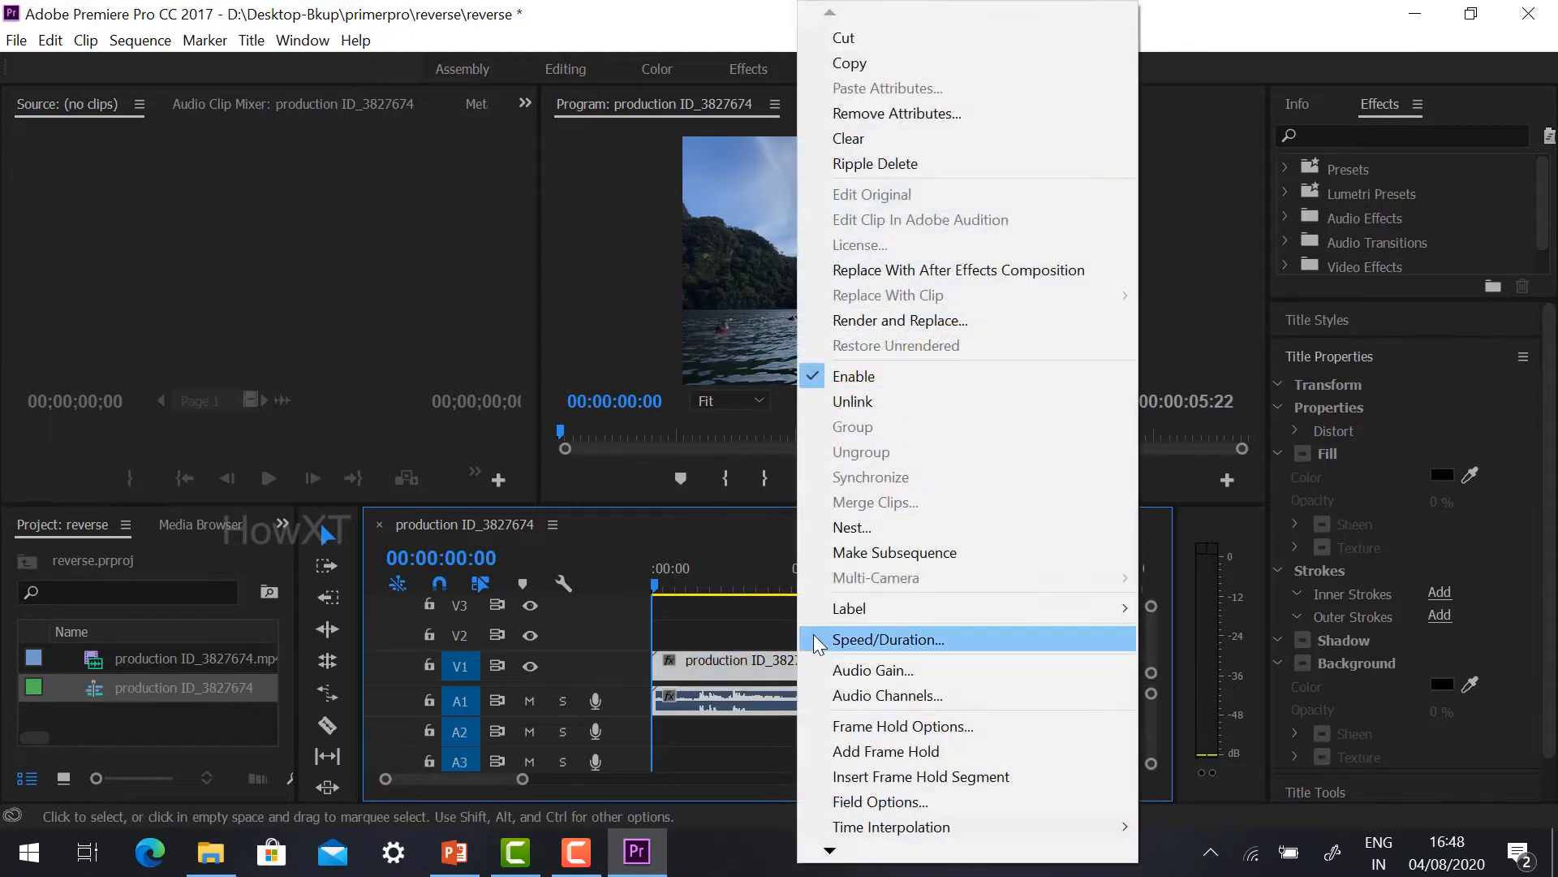
pyautogui.click(863, 406)
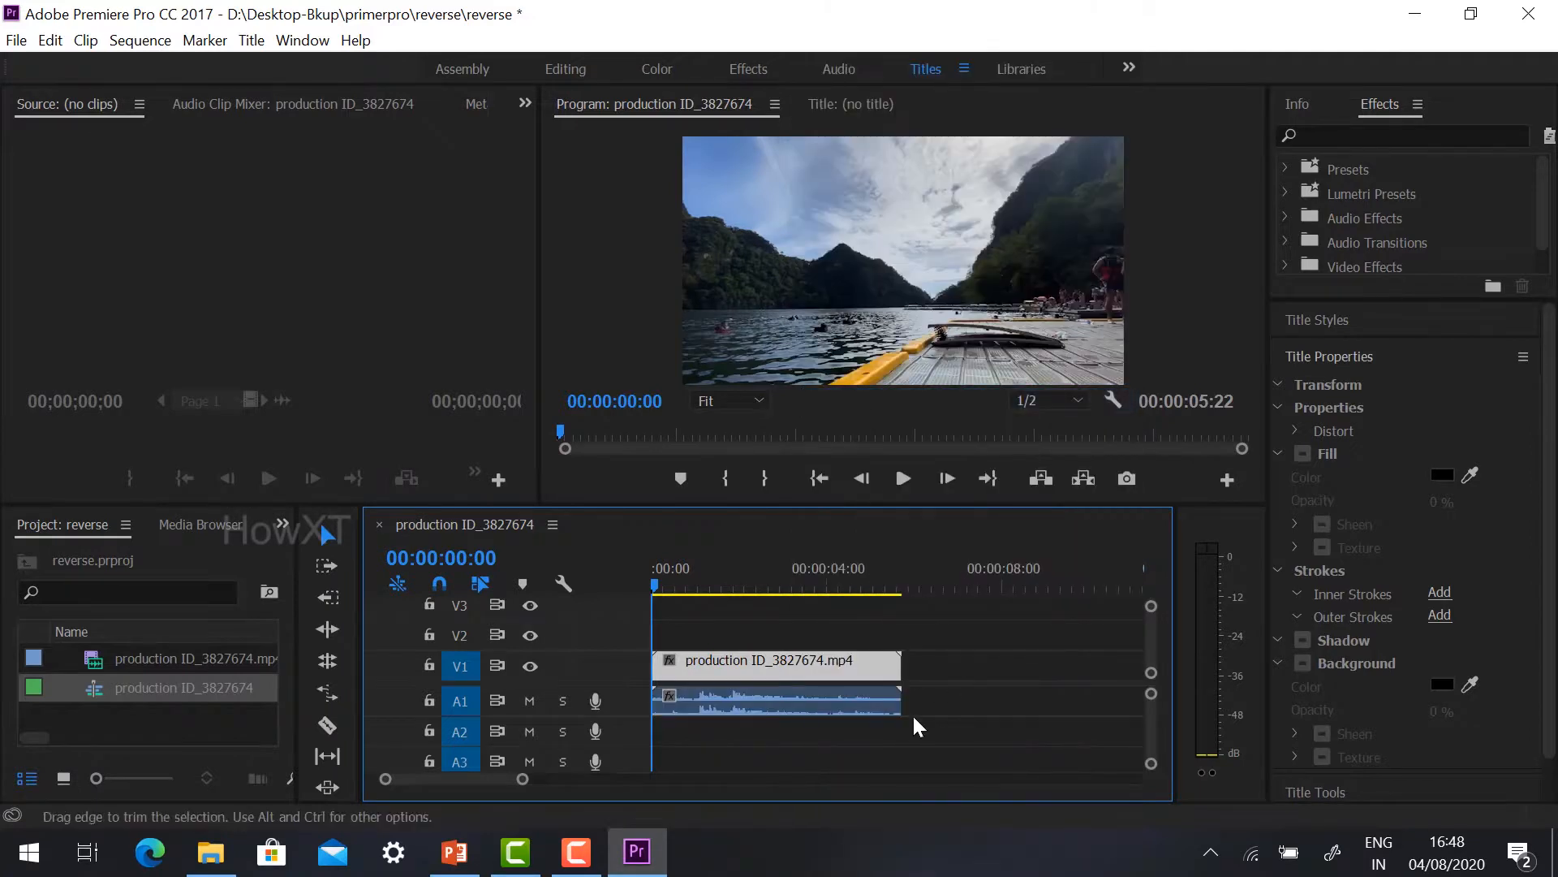
pyautogui.click(834, 690)
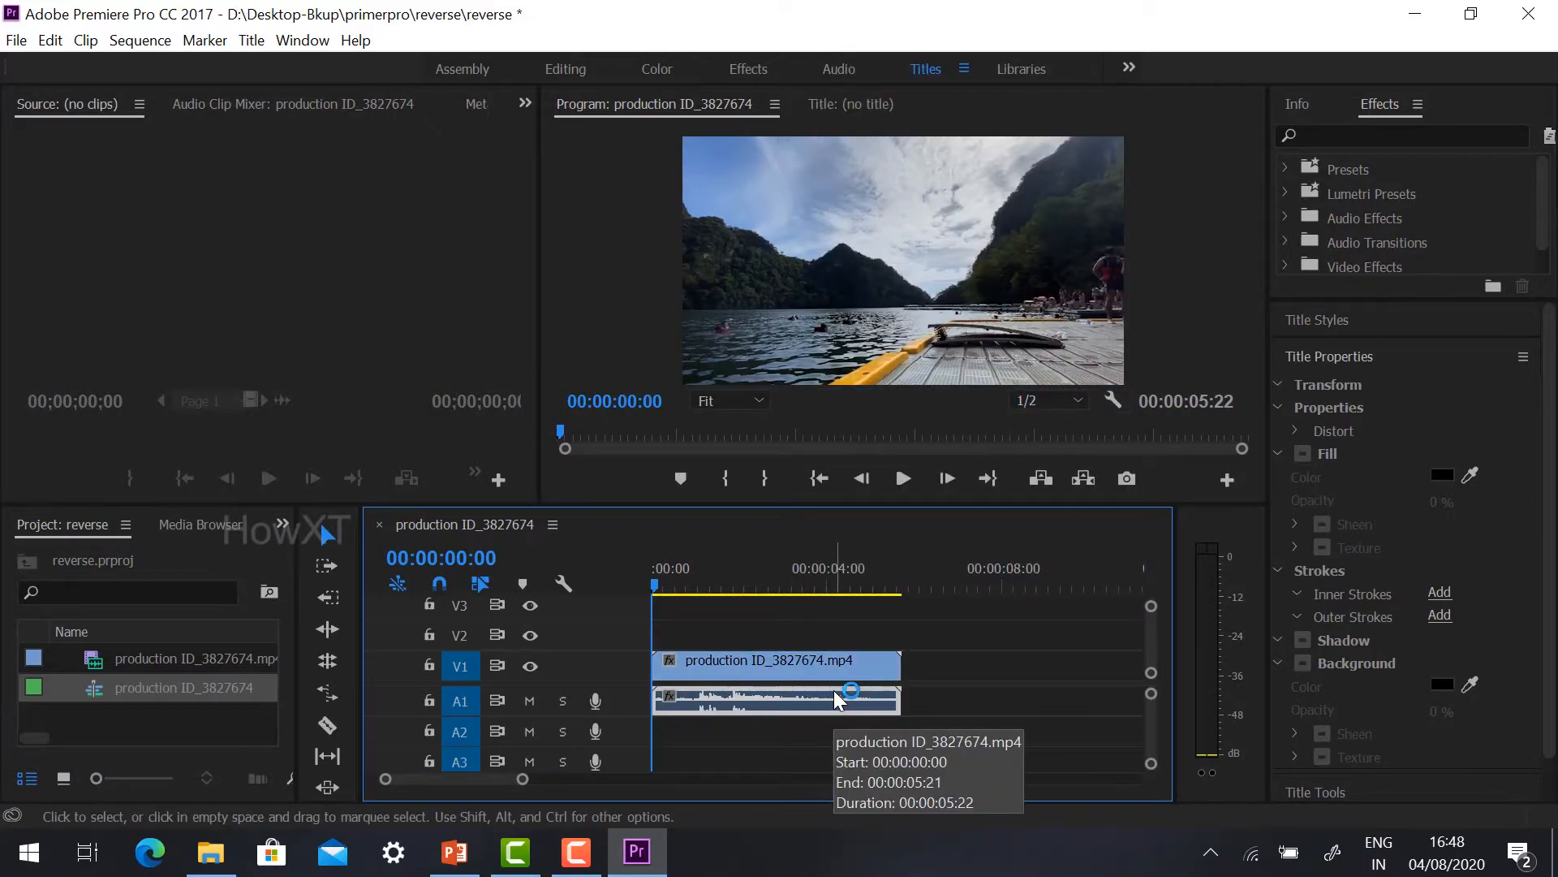
pyautogui.press('Delete')
# Play through the jump to find the cut point and split the V1 clip at 00:00:01:25 with the Razor tool
pyautogui.press('space')
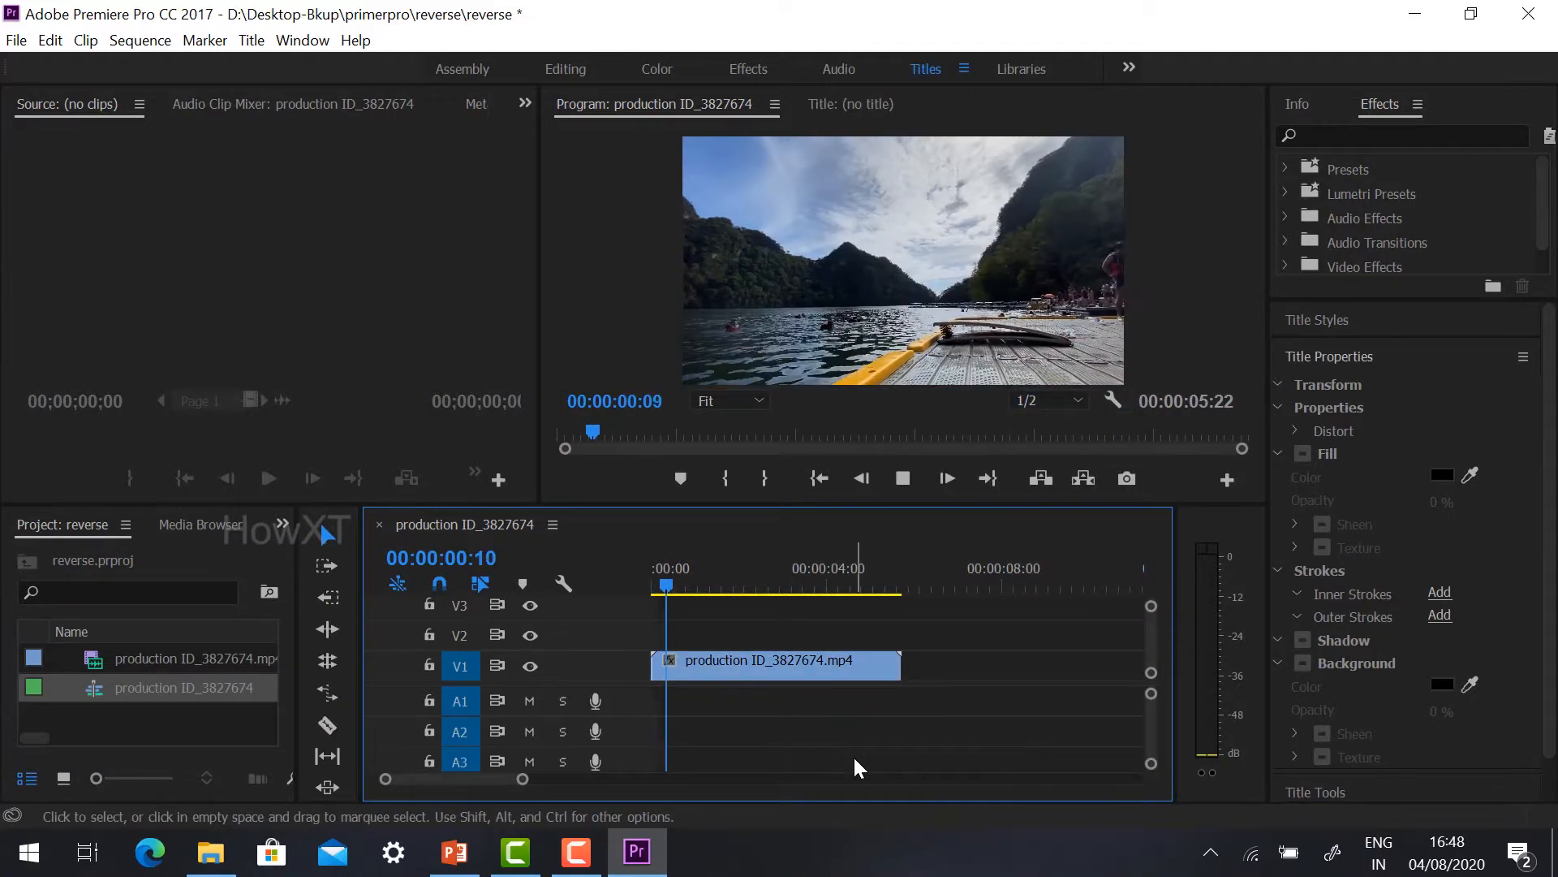
pyautogui.press('space')
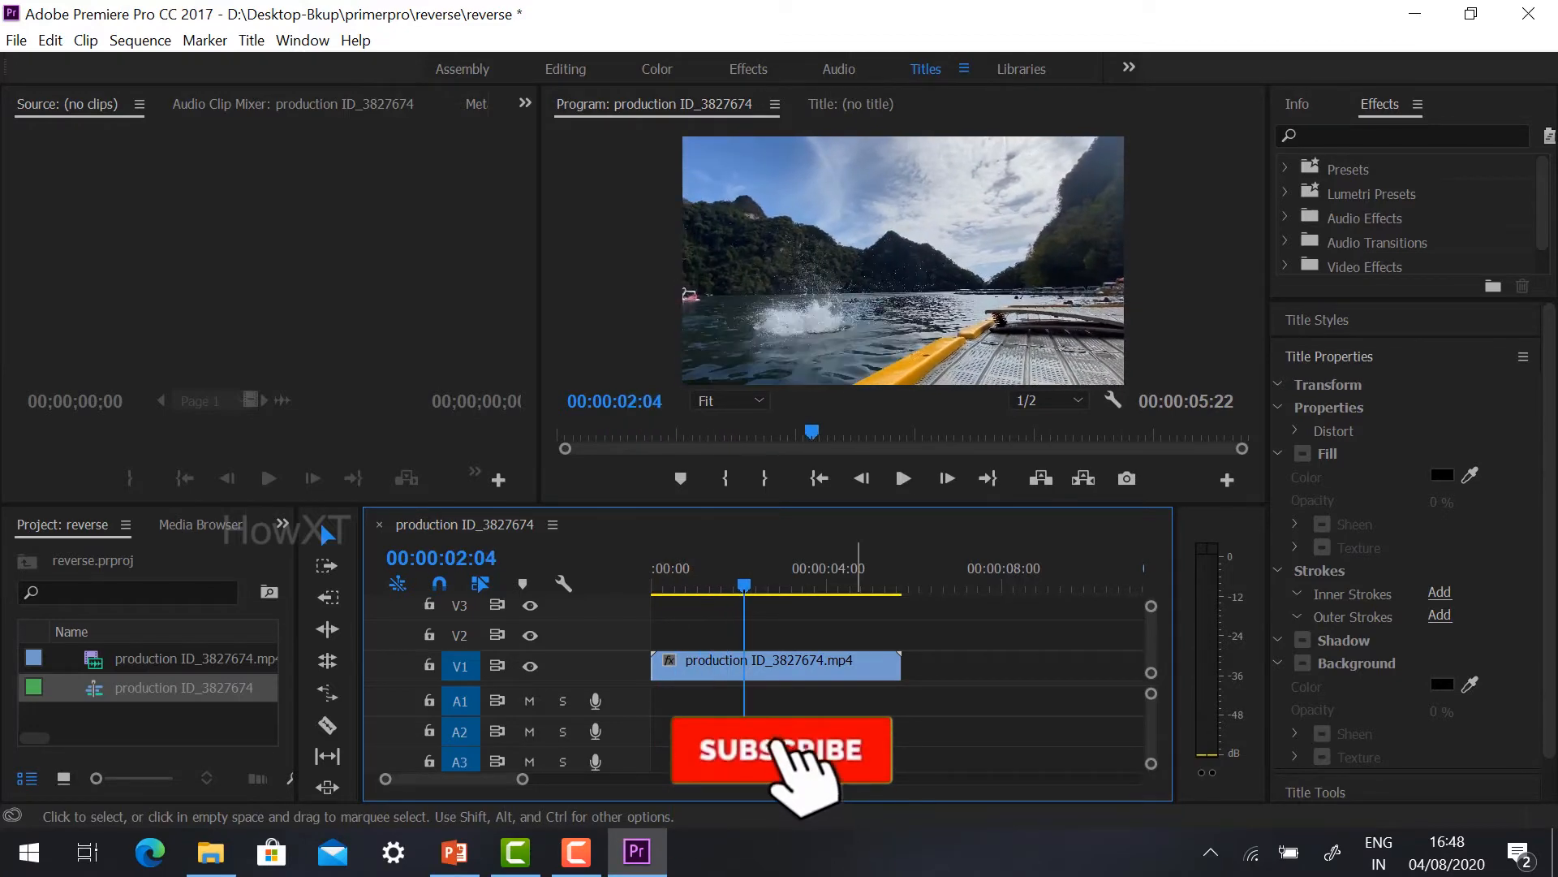
pyautogui.moveTo(745, 584); pyautogui.dragTo(607, 573)
pyautogui.press('space')
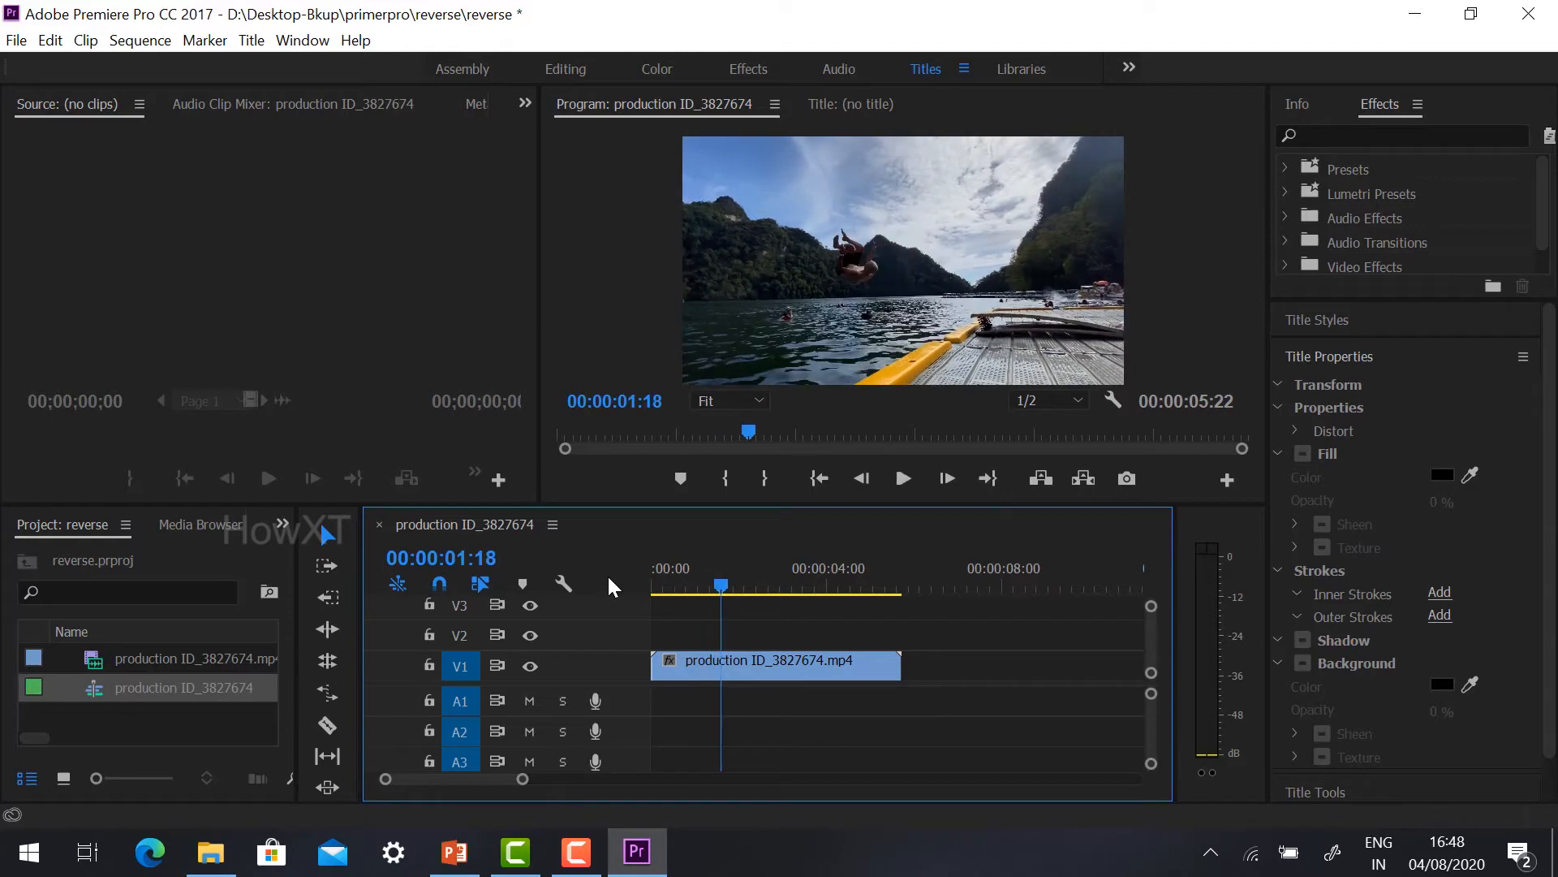
pyautogui.press('space')
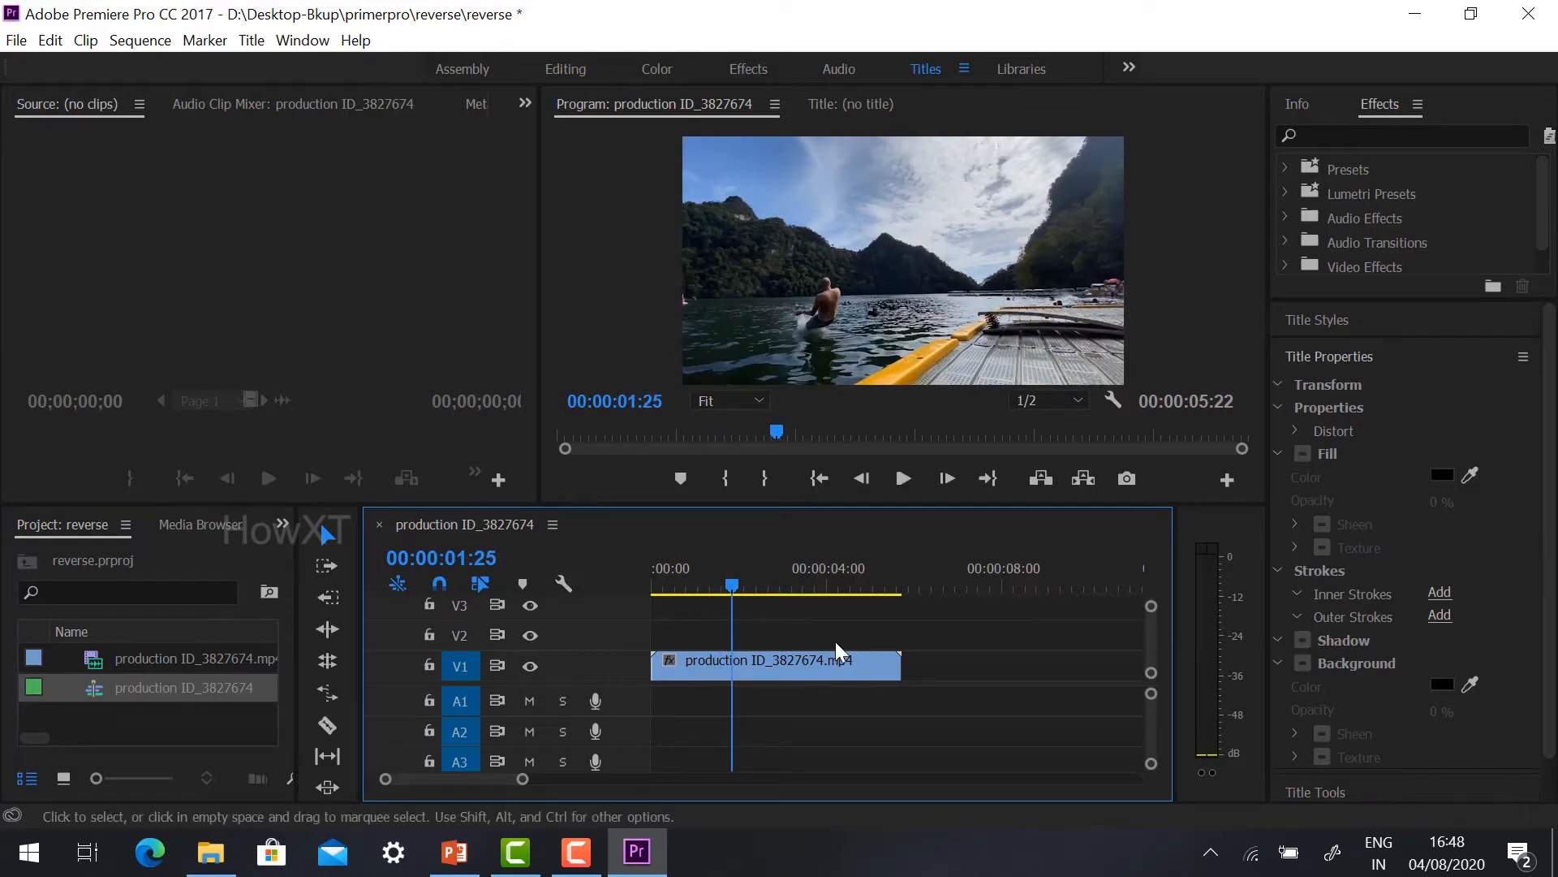
pyautogui.click(324, 724)
pyautogui.click(741, 666)
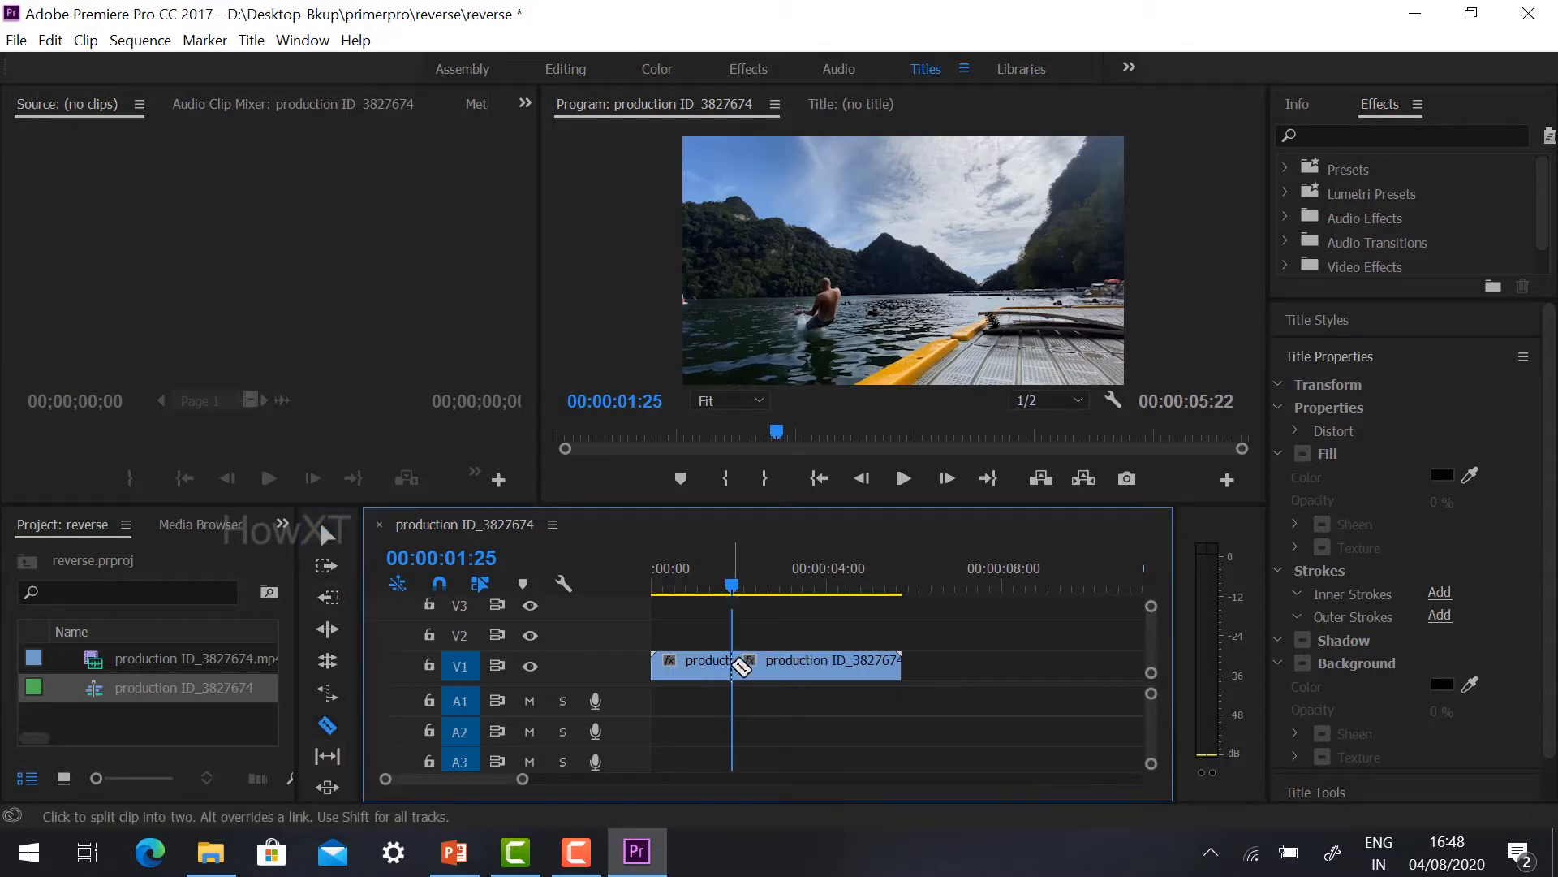
pyautogui.click(327, 534)
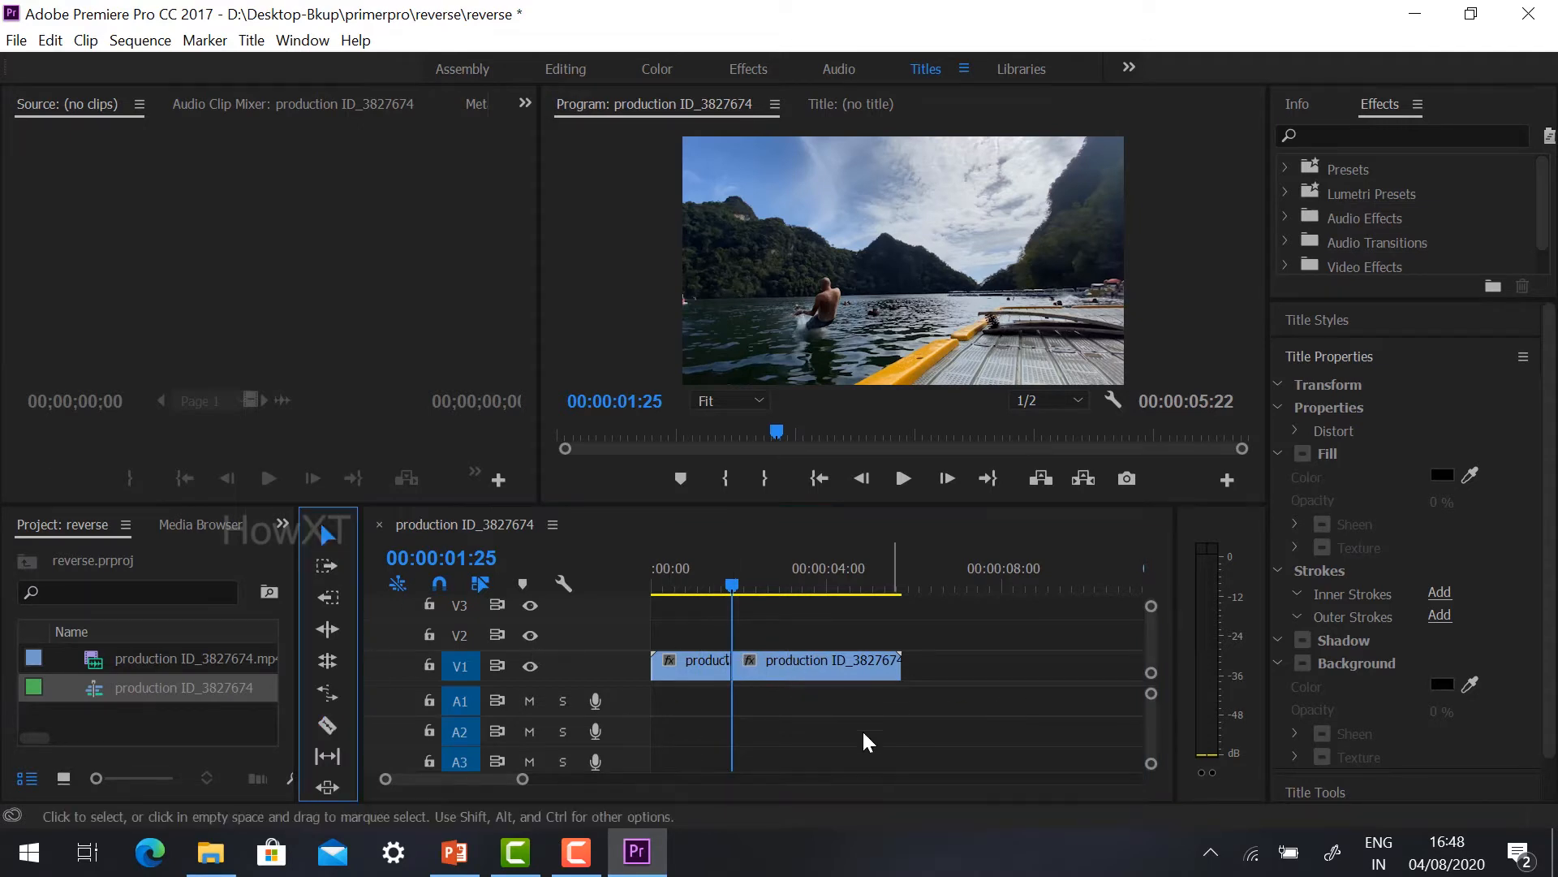
# Delete the part of the clip after the cut, play the remaining part, and return the playhead to the start
pyautogui.click(691, 670)
pyautogui.click(781, 659)
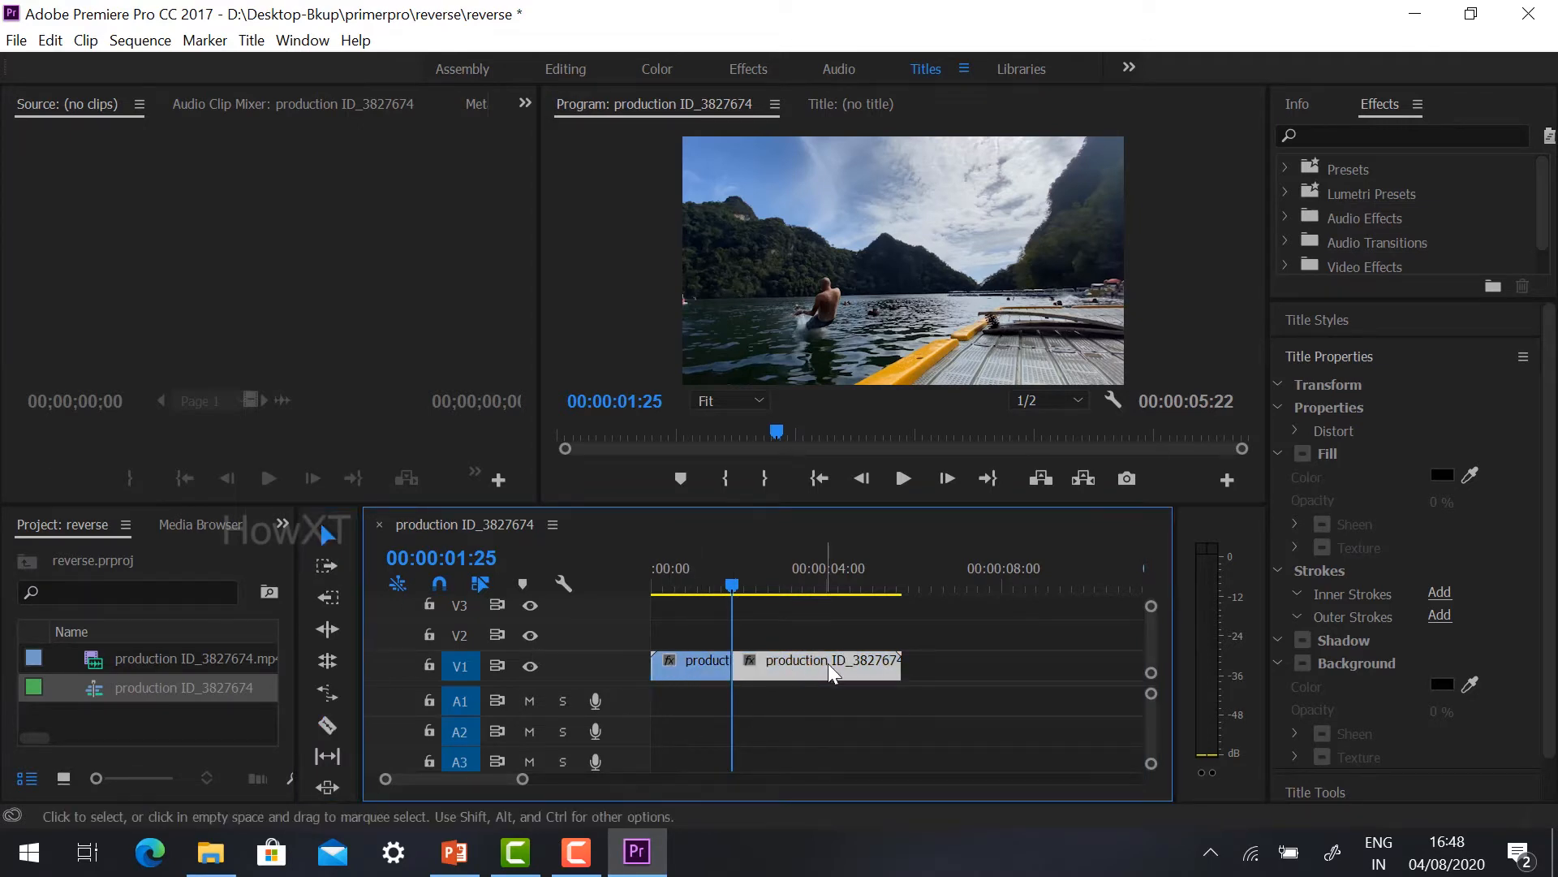
pyautogui.press('Delete')
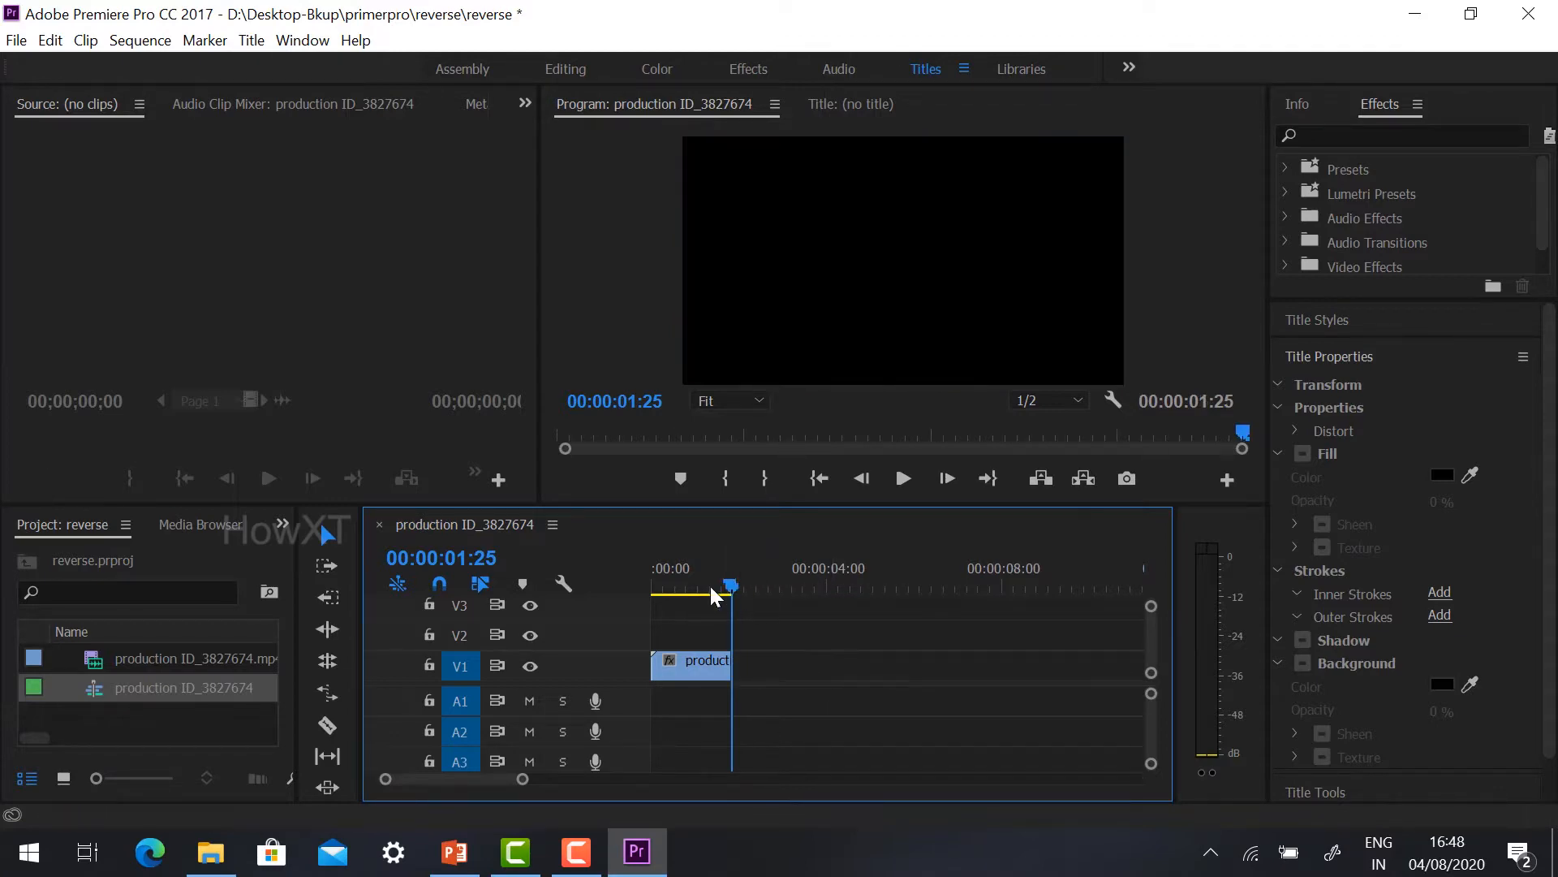
pyautogui.press('space')
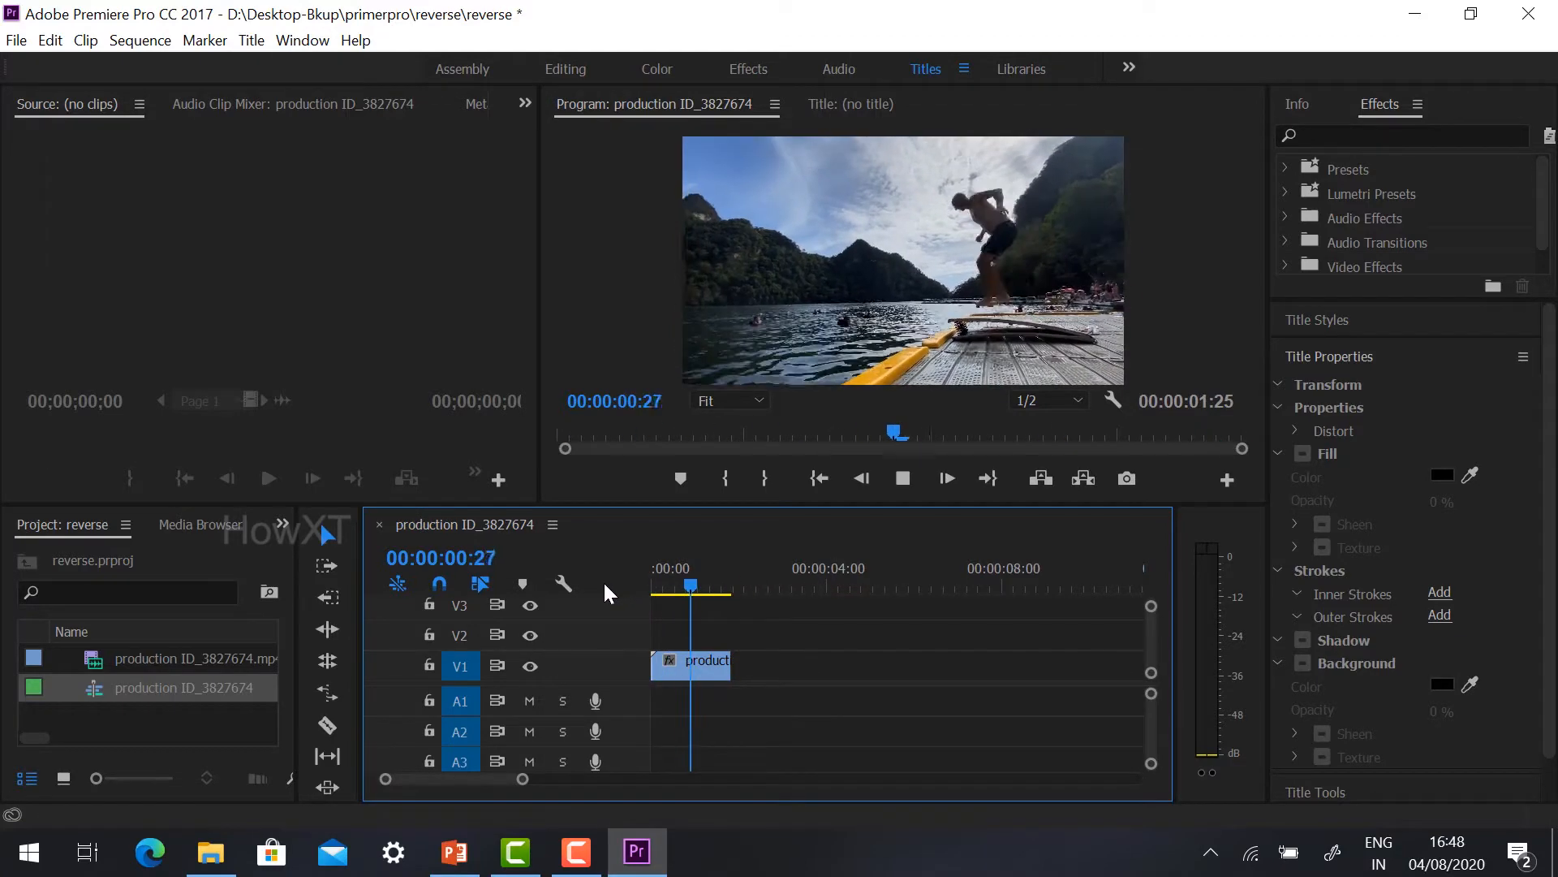
pyautogui.press('space')
pyautogui.press('space')
pyautogui.press('space')
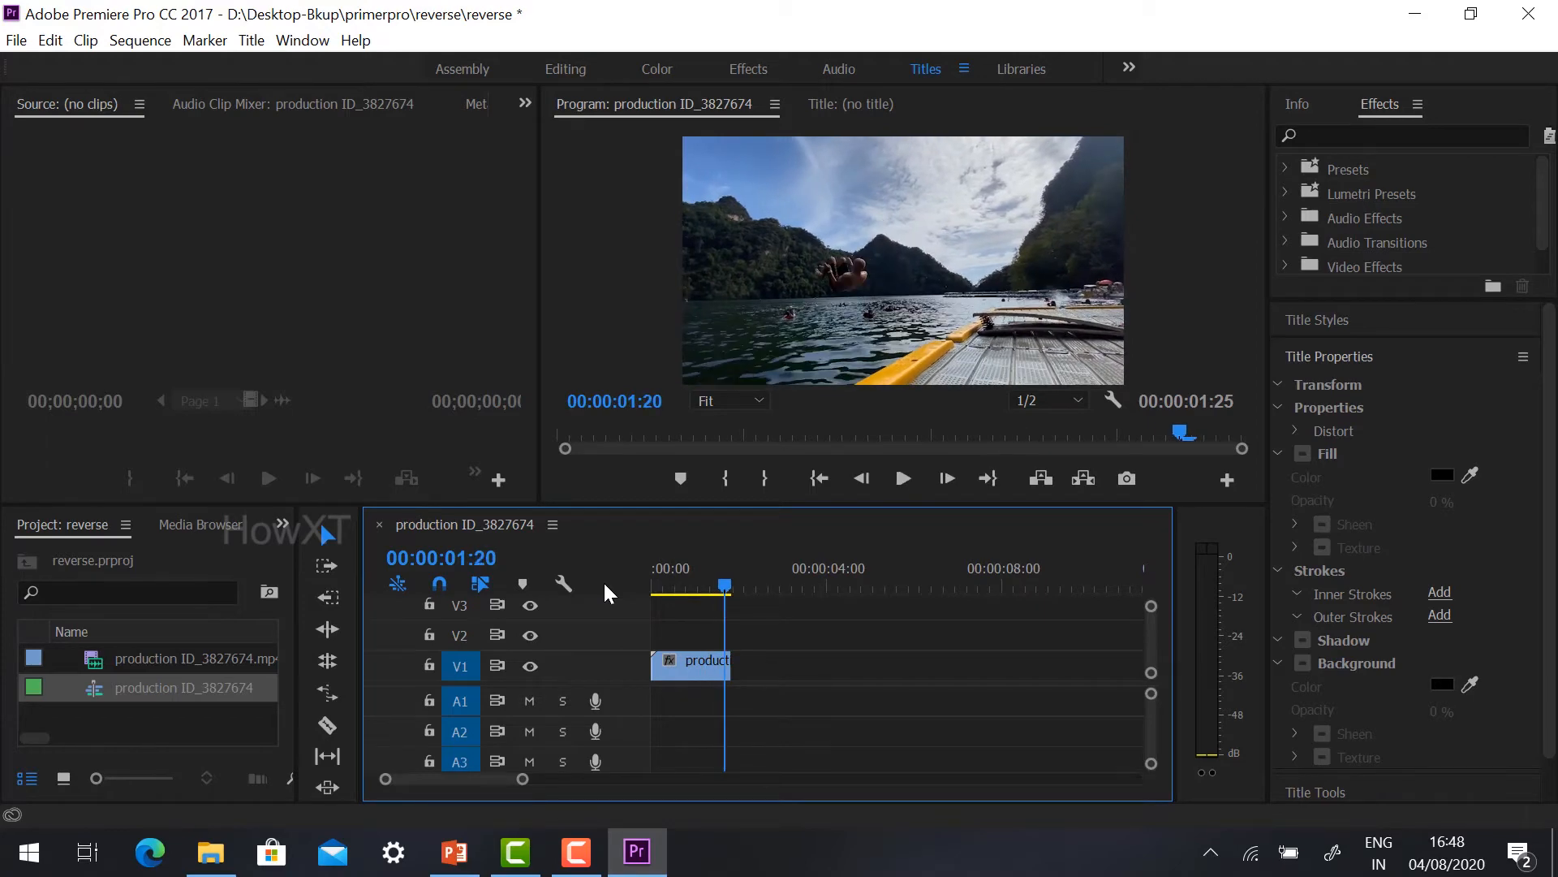
pyautogui.moveTo(730, 586); pyautogui.dragTo(607, 585)
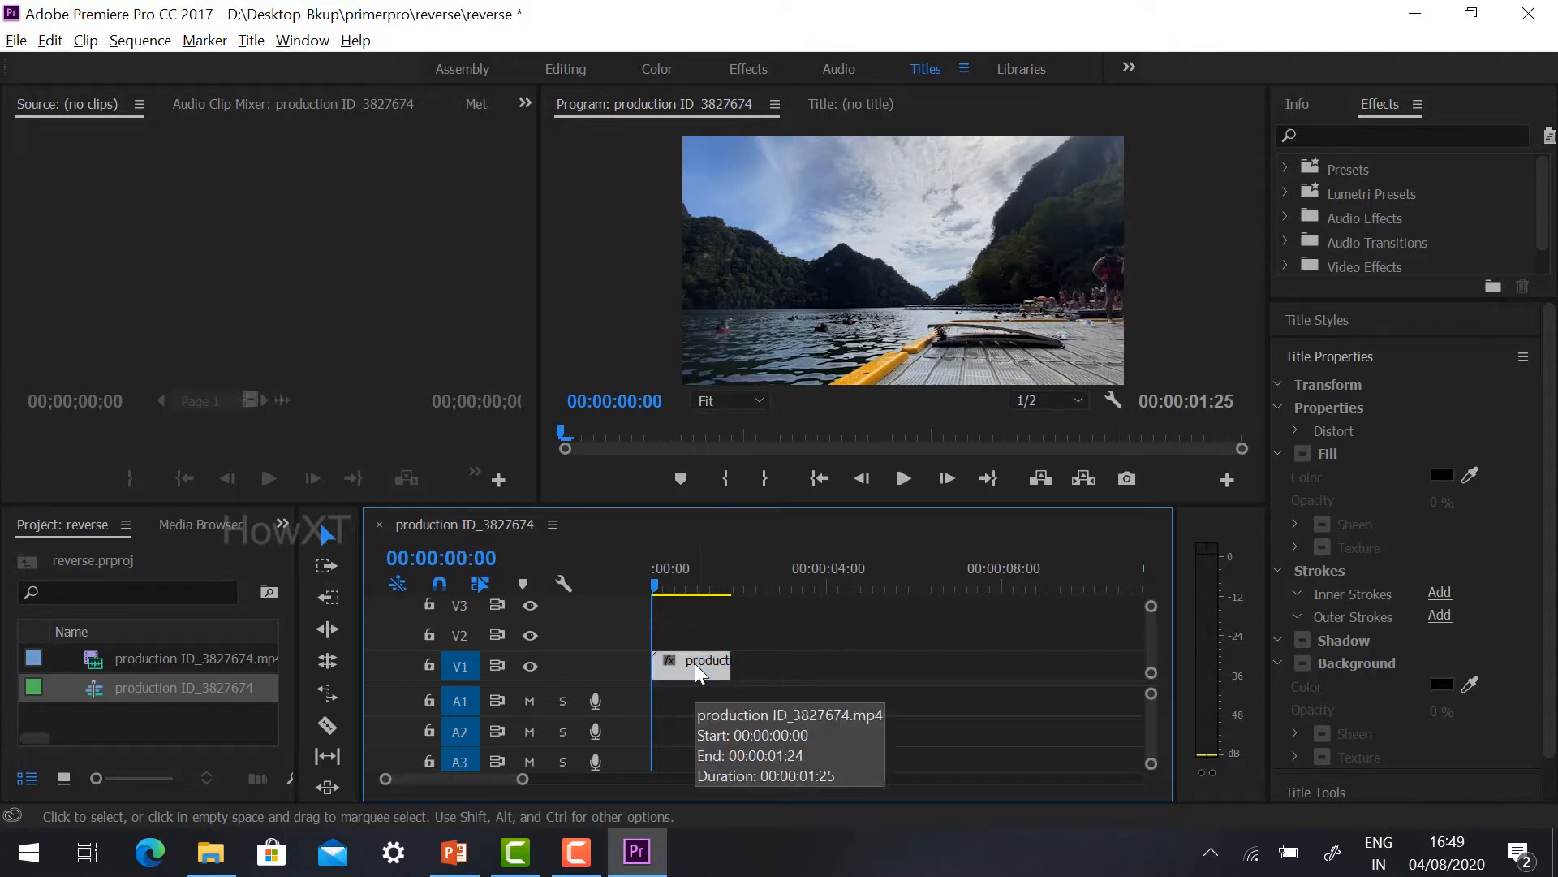
# Duplicate the trimmed clip directly after the original on V1 and play across the join between the two copies
pyautogui.moveTo(695, 664); pyautogui.dragTo(775, 671)
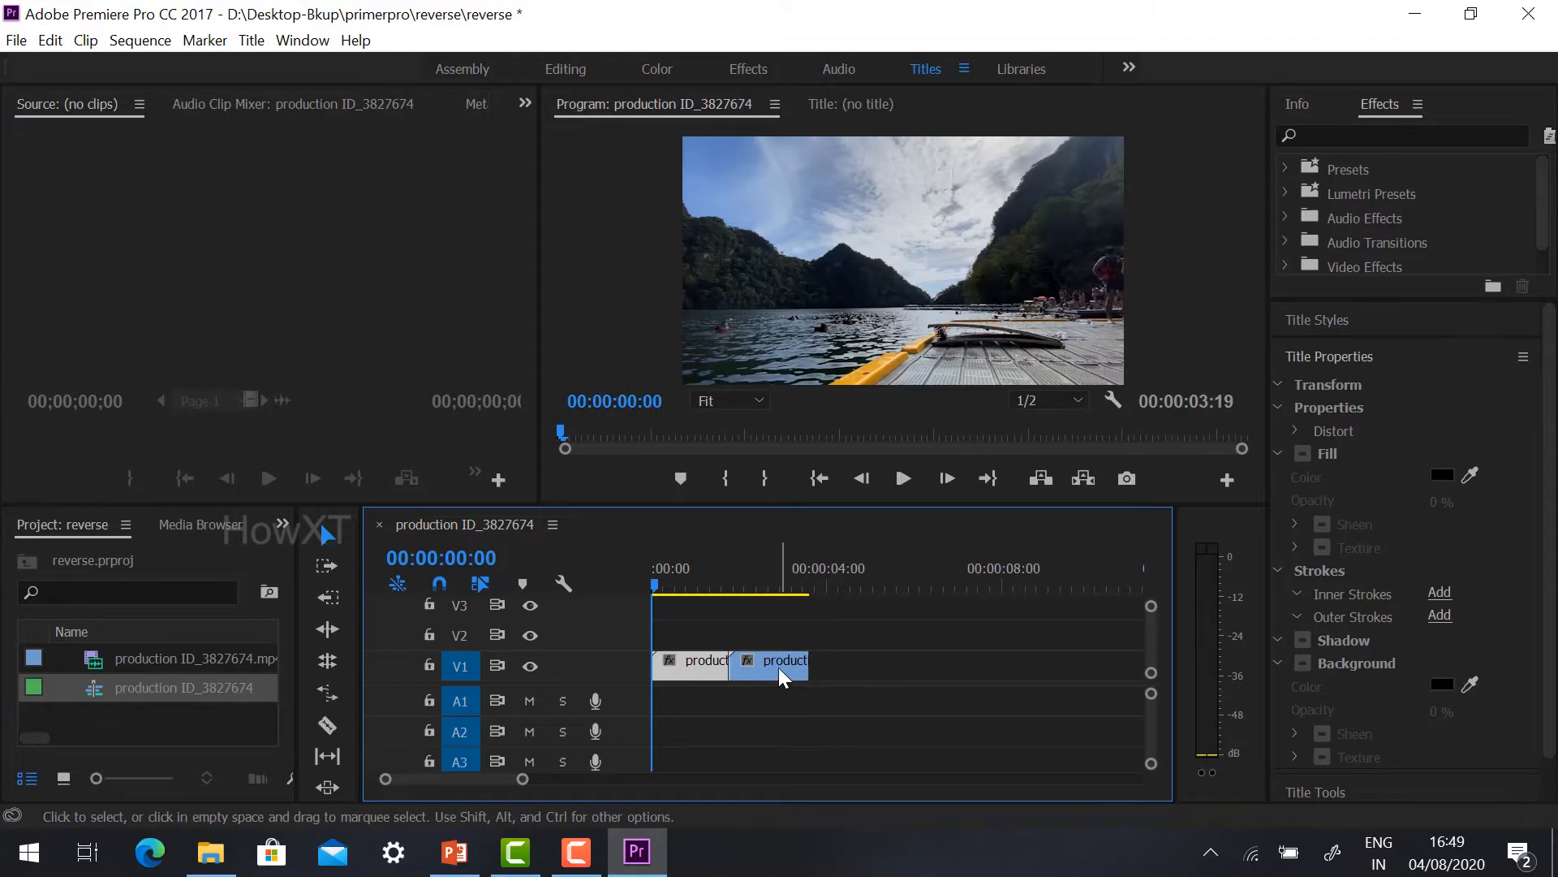
pyautogui.press('space')
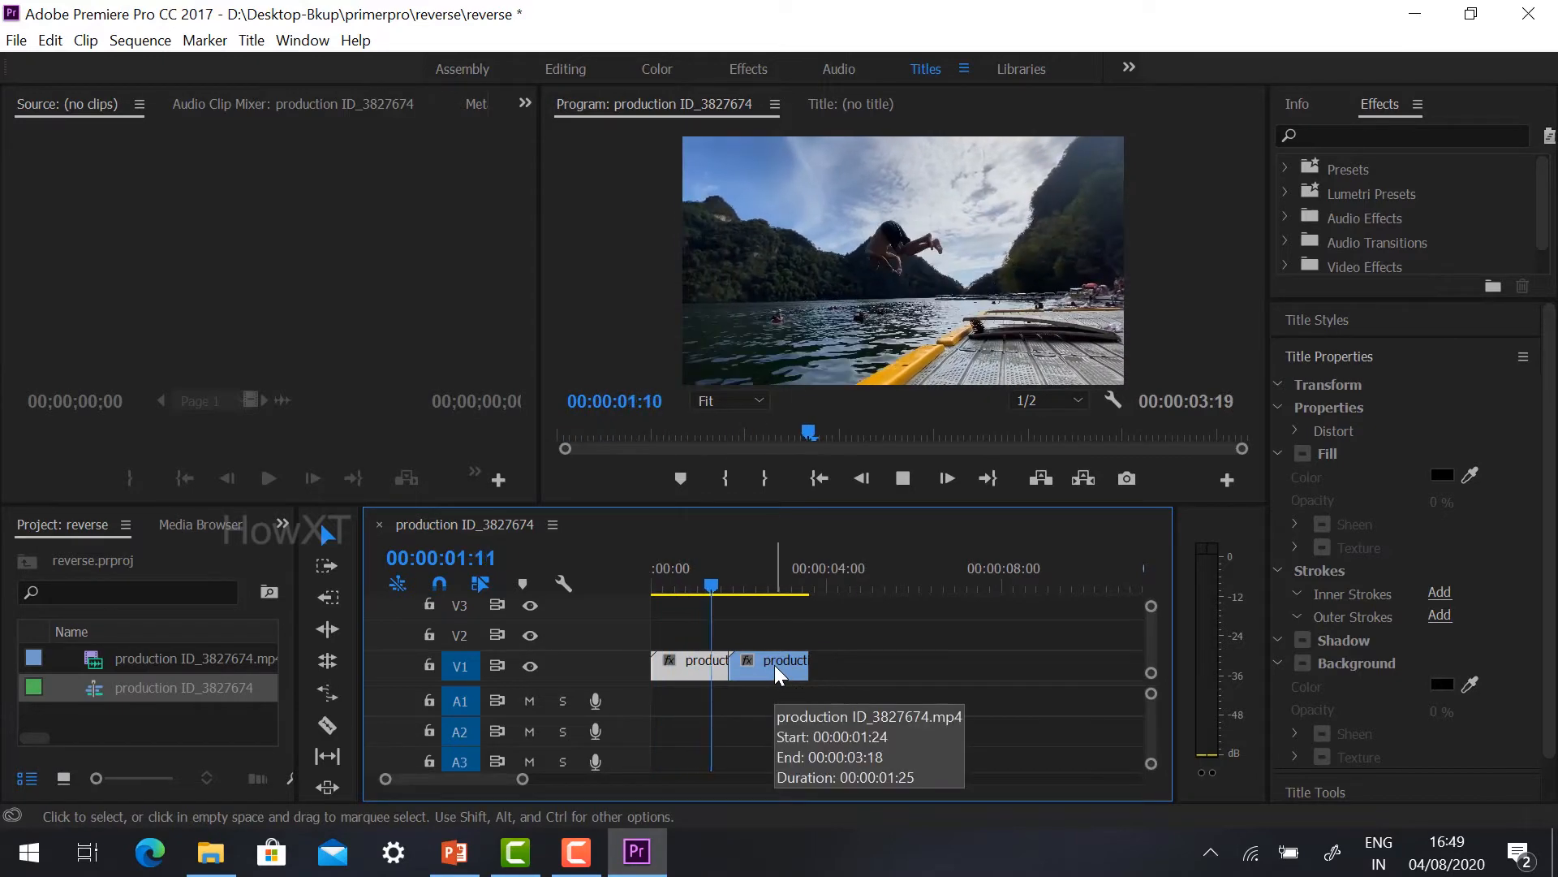
pyautogui.press('space')
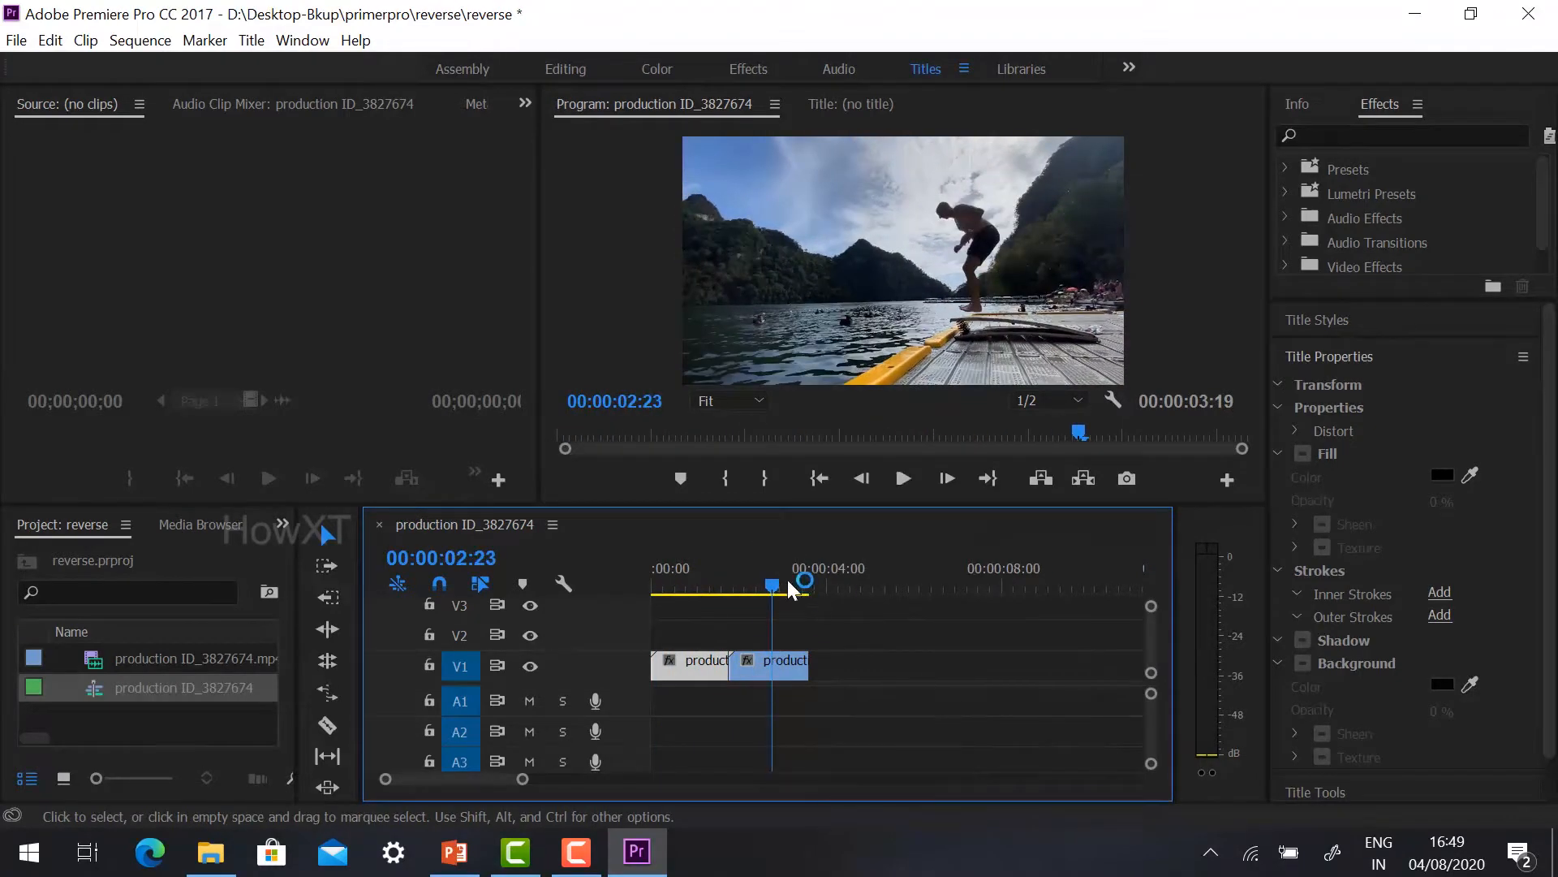
pyautogui.moveTo(719, 575); pyautogui.dragTo(680, 573)
pyautogui.press('space')
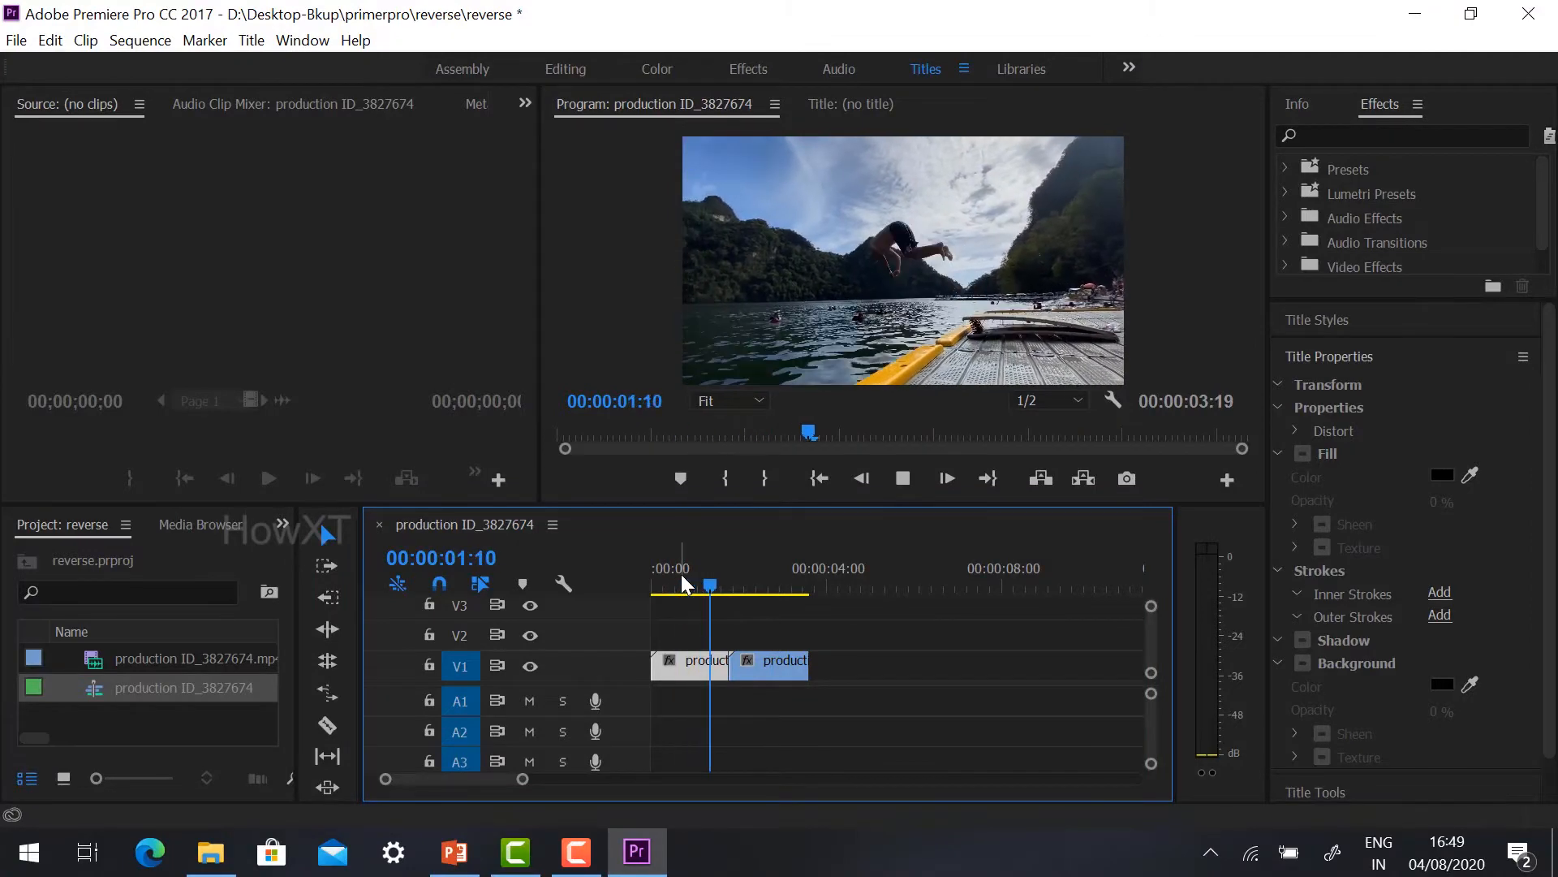
pyautogui.press('space')
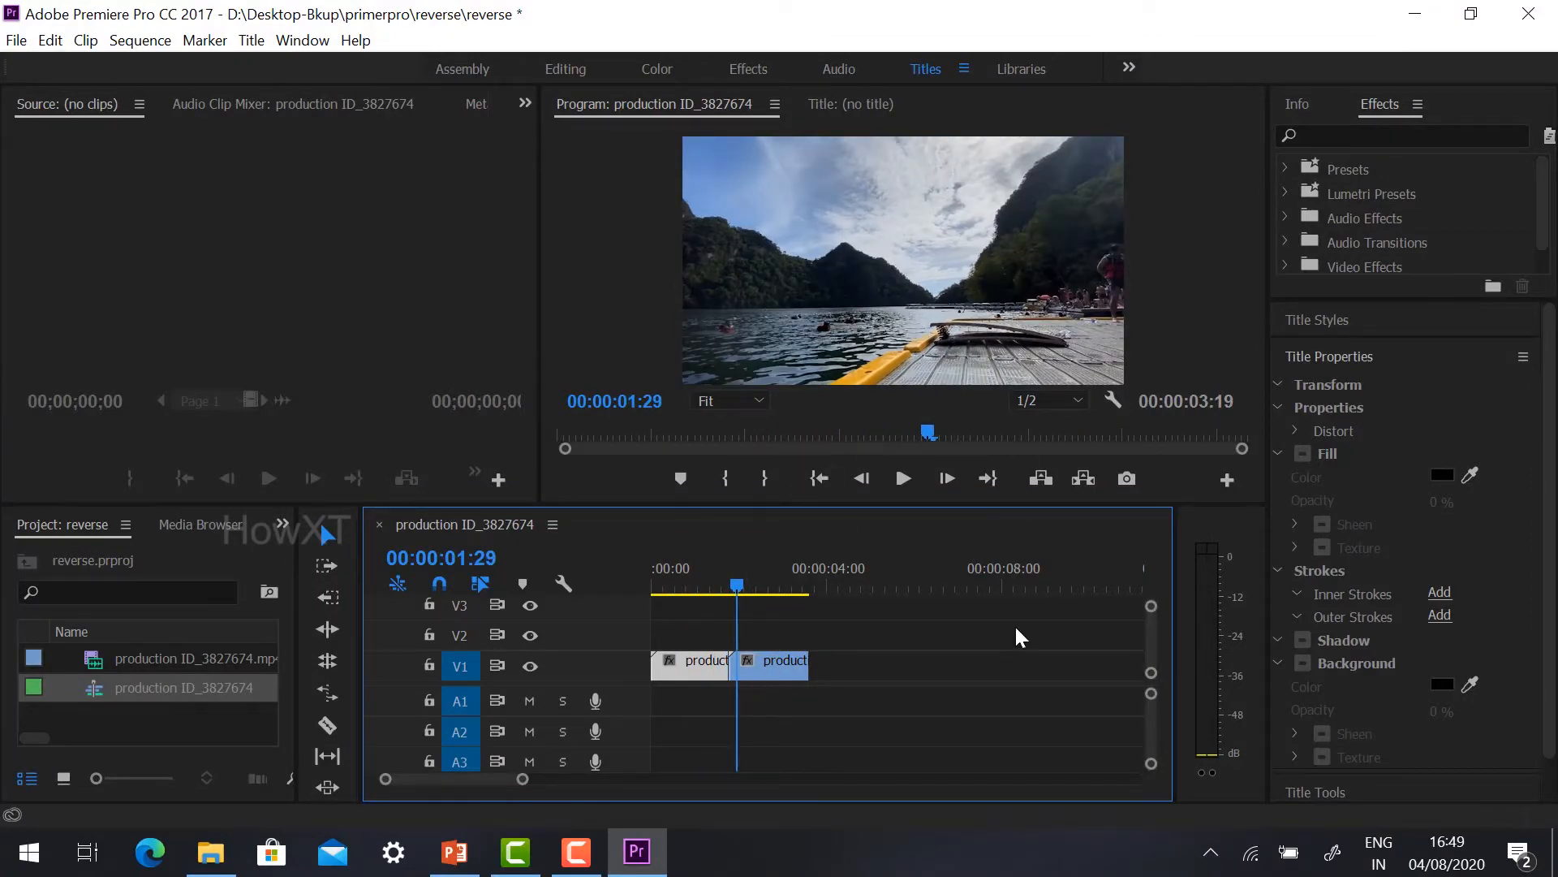
pyautogui.click(714, 586)
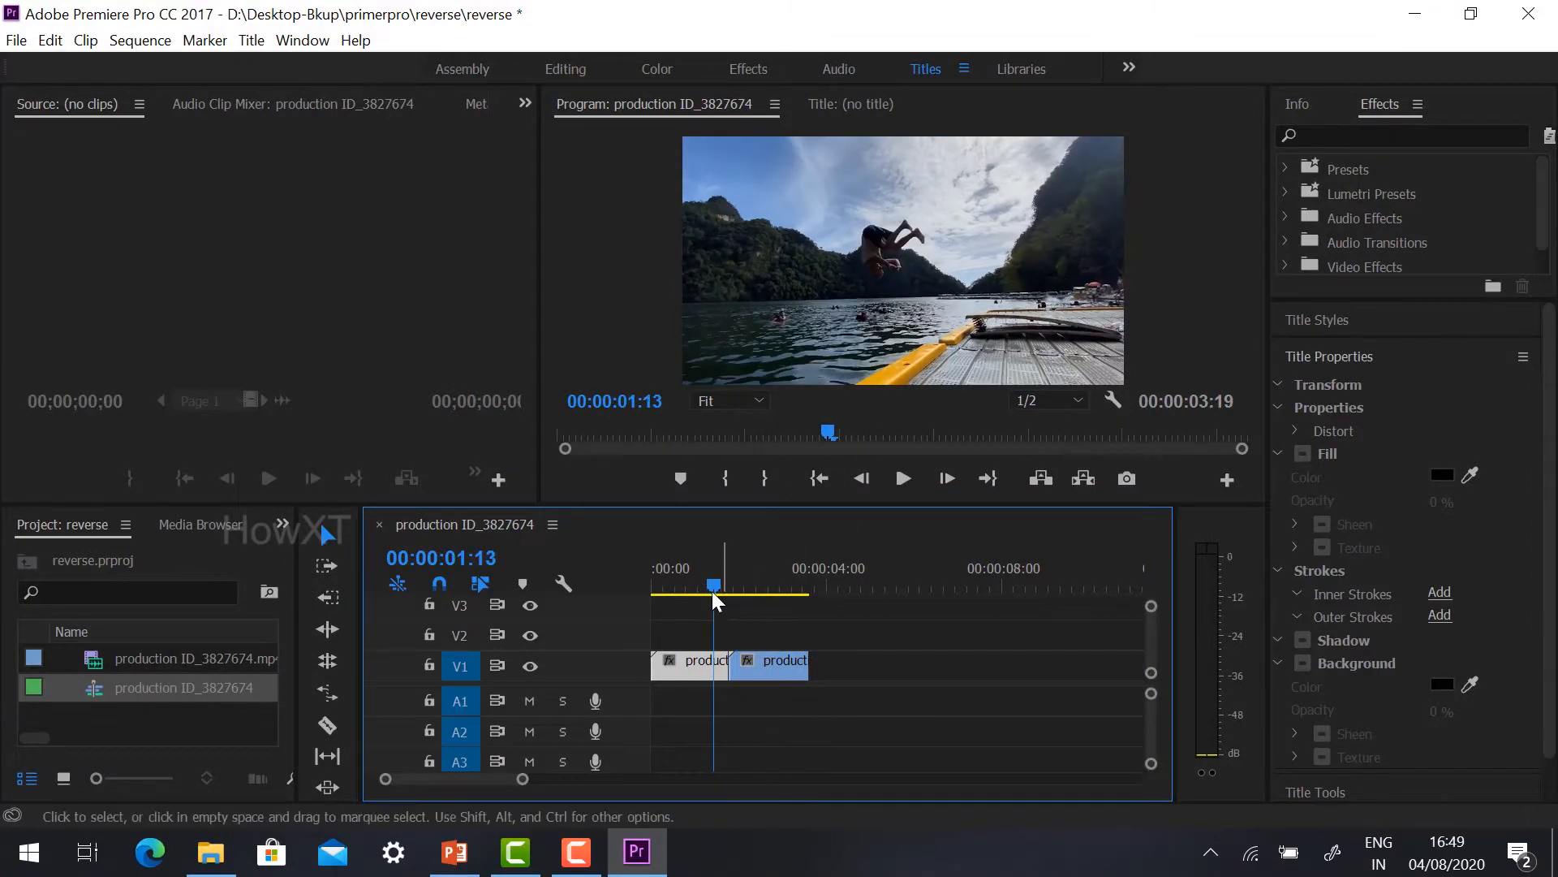
pyautogui.moveTo(713, 589); pyautogui.dragTo(734, 591)
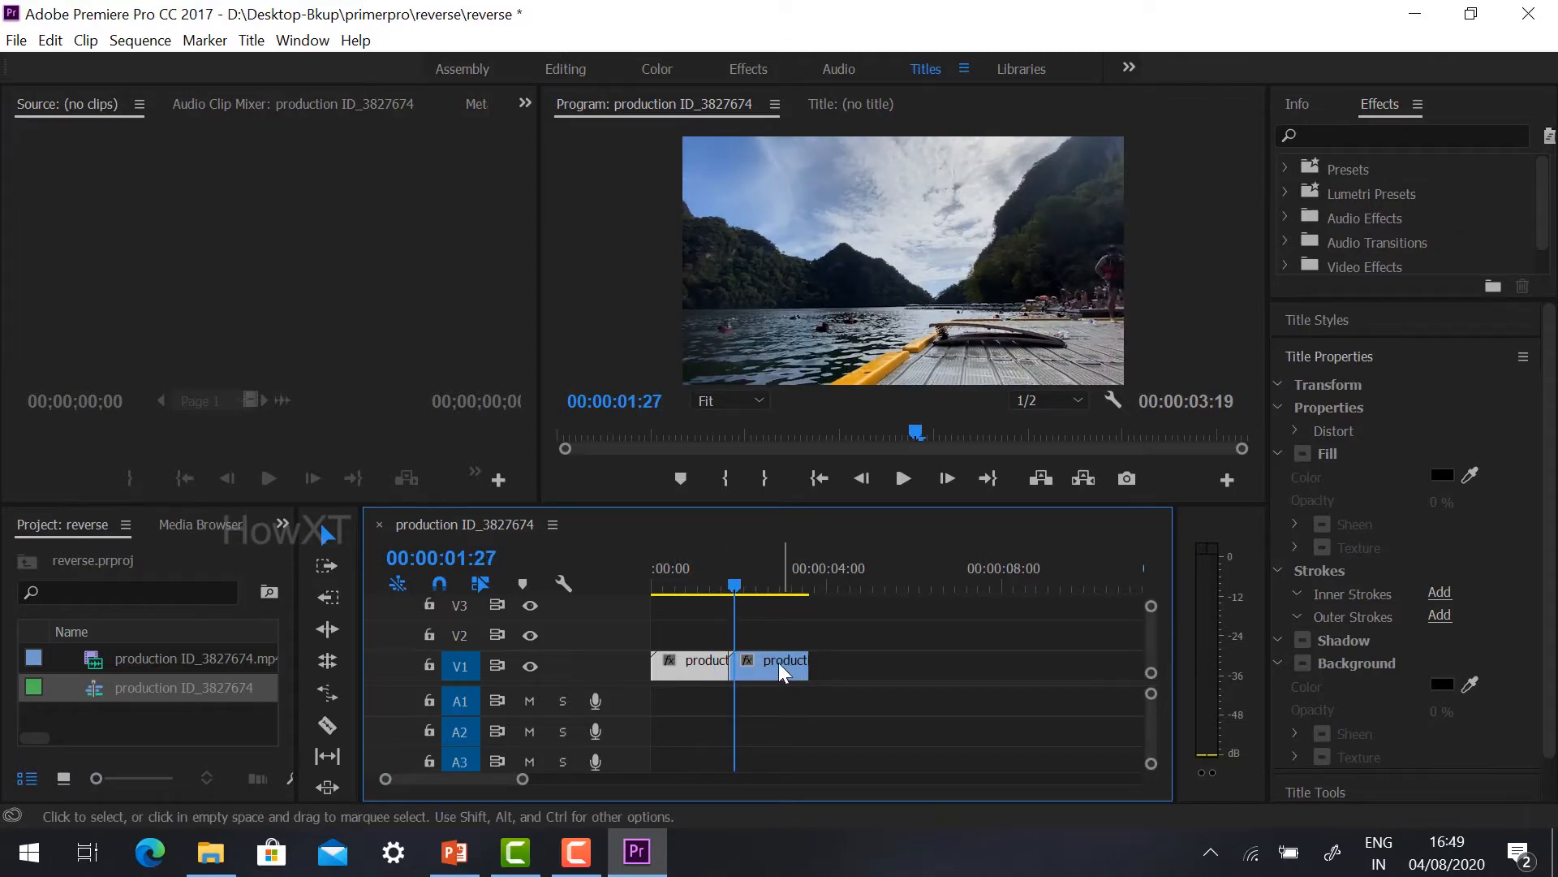
# Enable Reverse Speed for the second copy of the clip, keeping its speed at 100%
pyautogui.rightClick(777, 663)
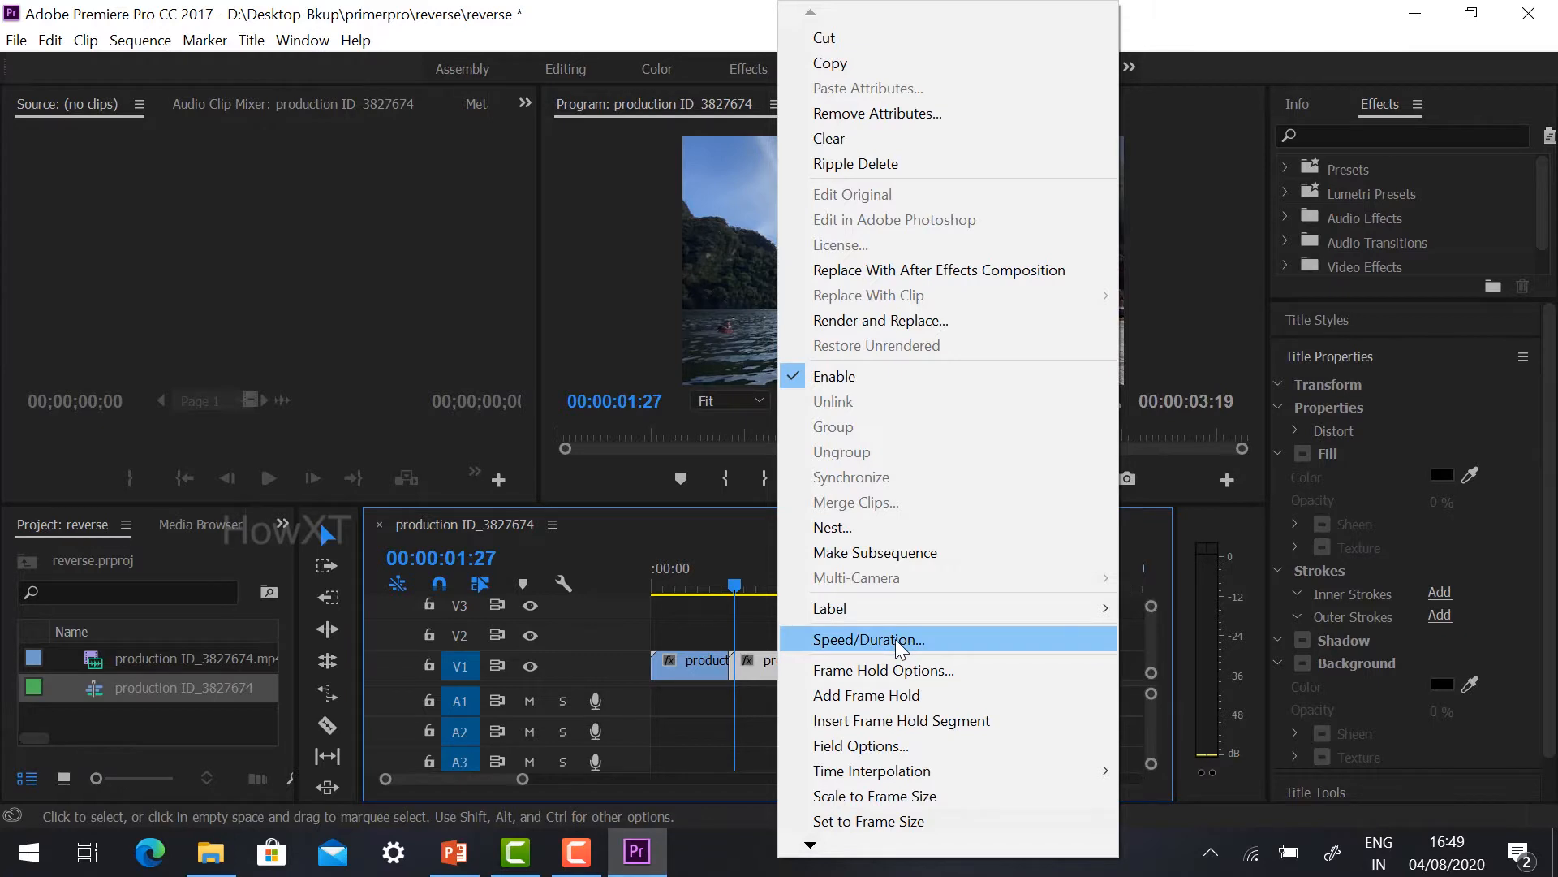
pyautogui.click(815, 641)
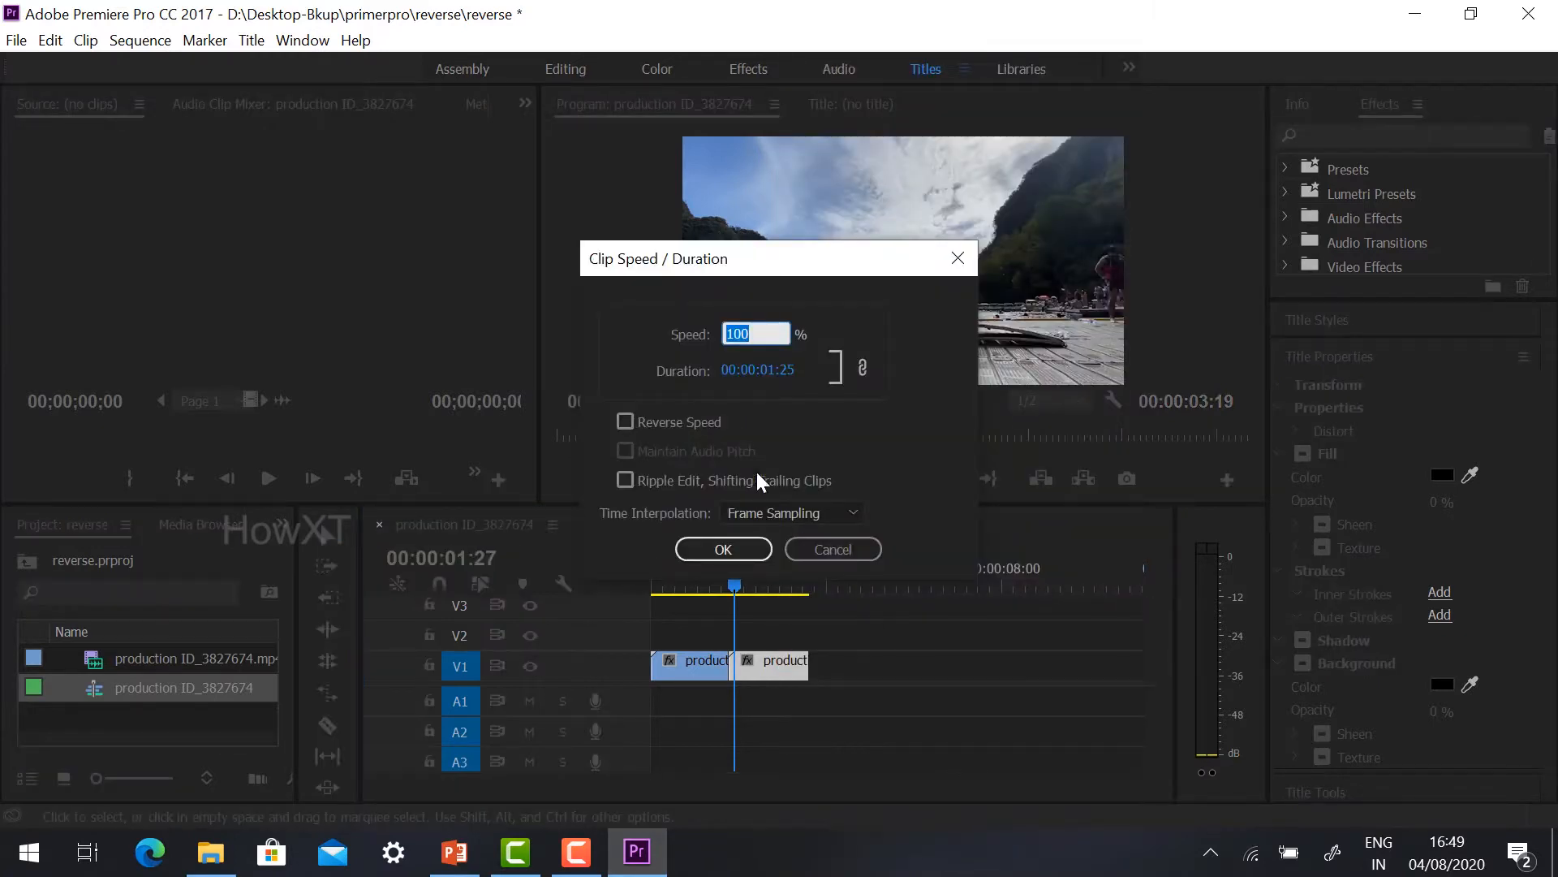
pyautogui.click(624, 422)
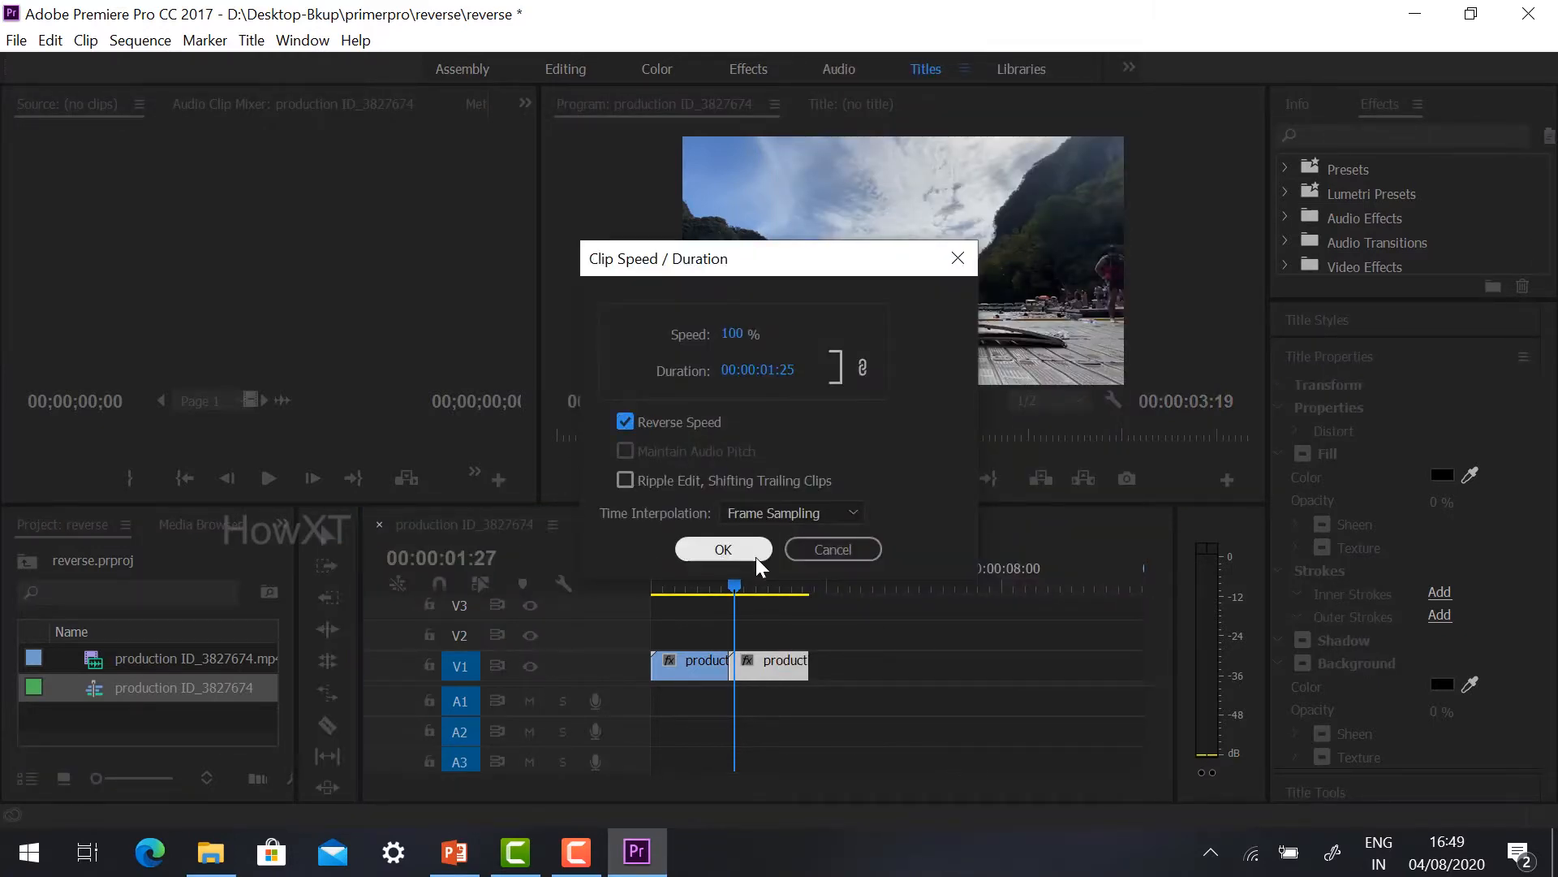
pyautogui.click(722, 549)
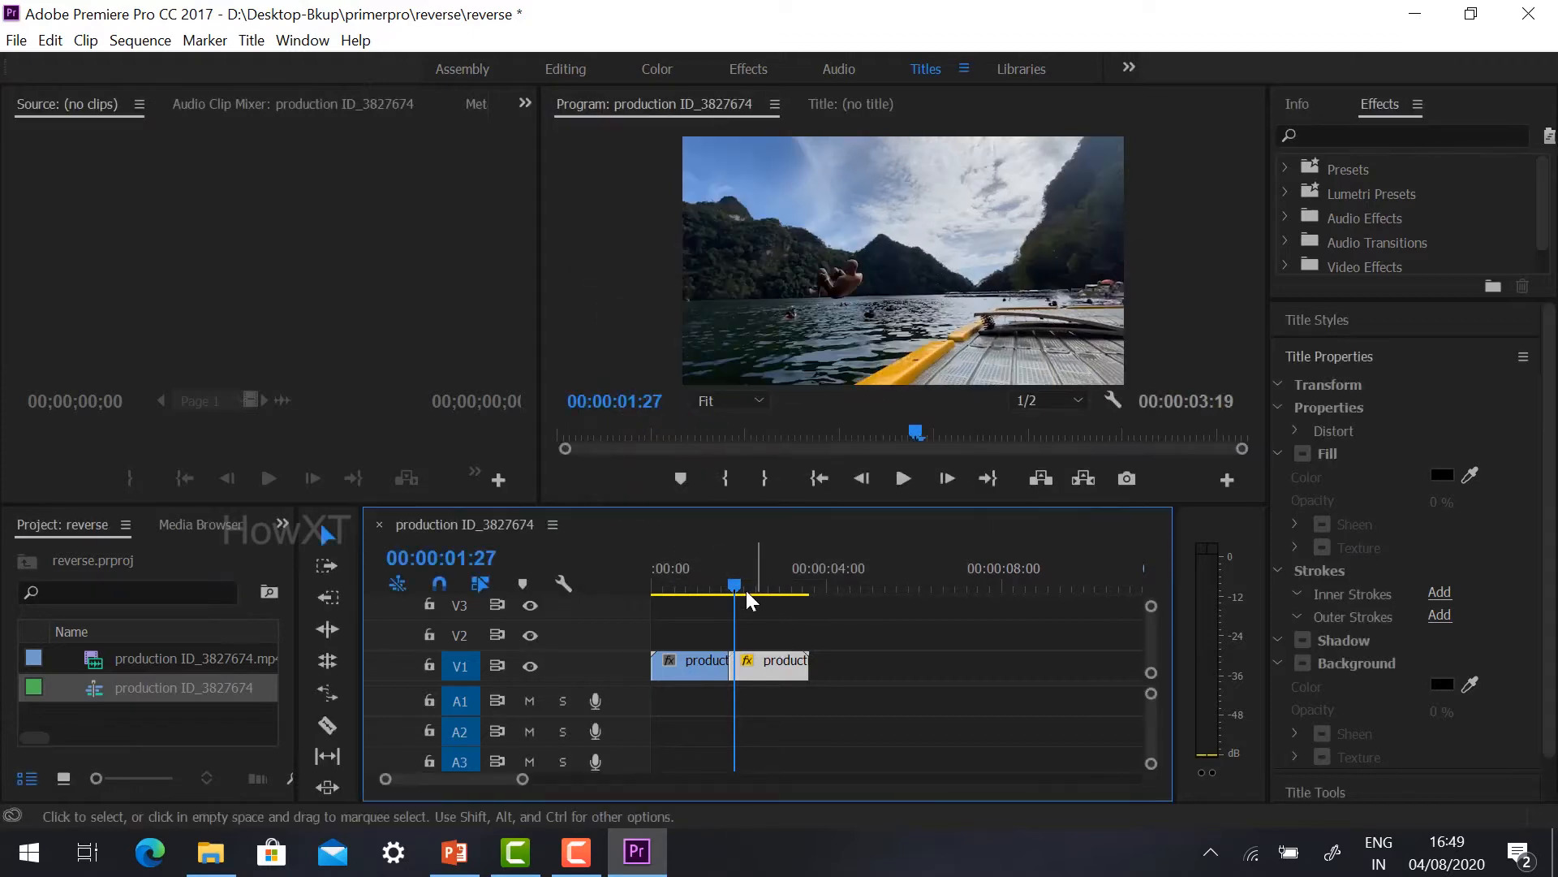
# Play the sequence from the beginning to check the forward jump followed by its reversed copy
pyautogui.click(700, 581)
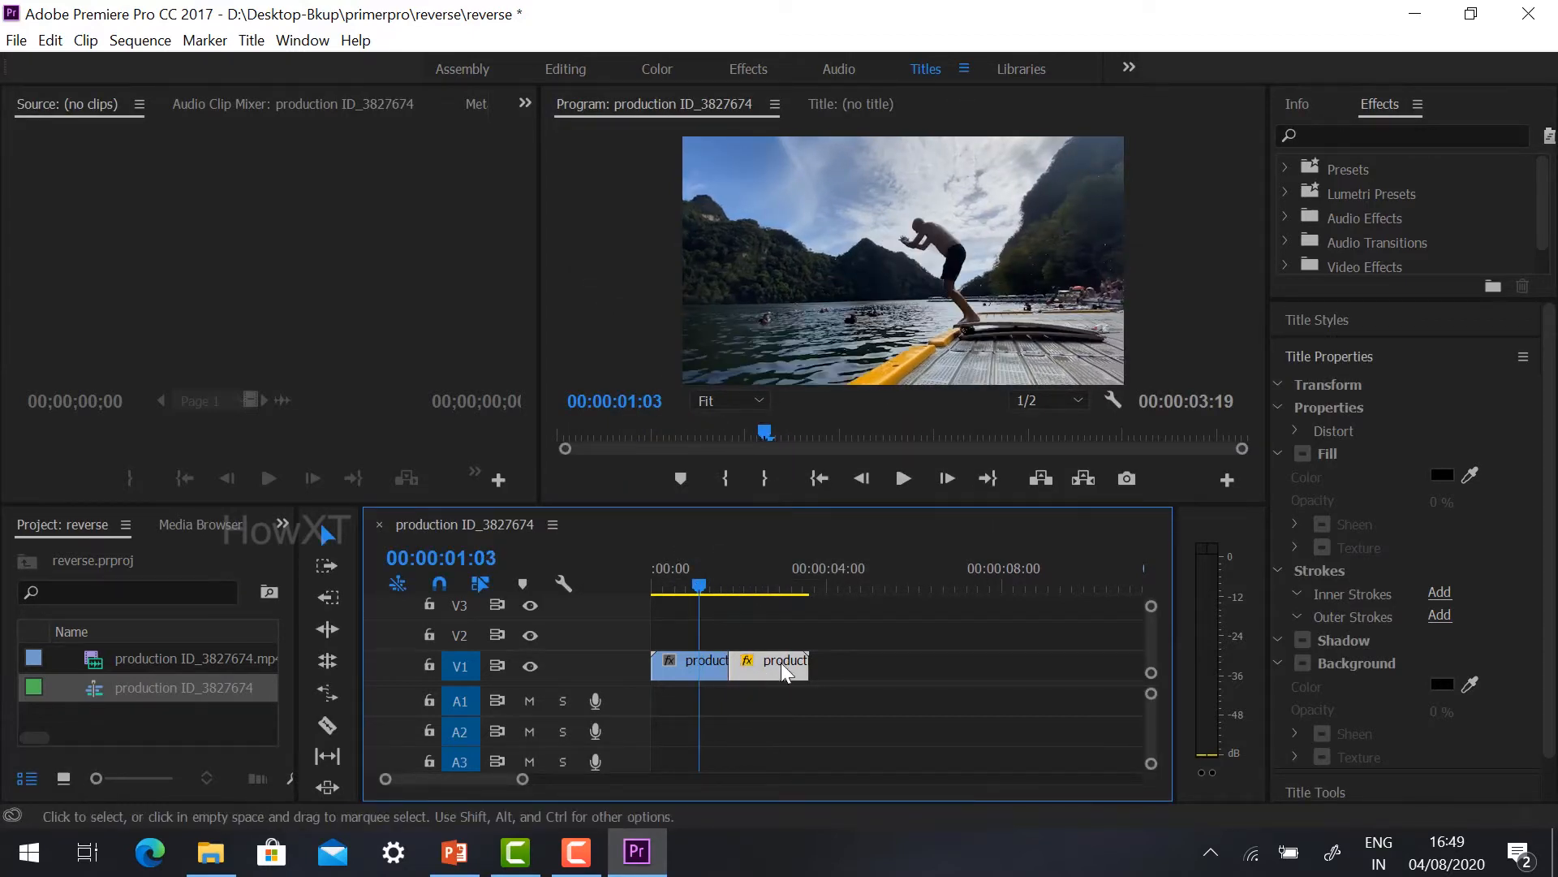
pyautogui.click(676, 588)
pyautogui.press('space')
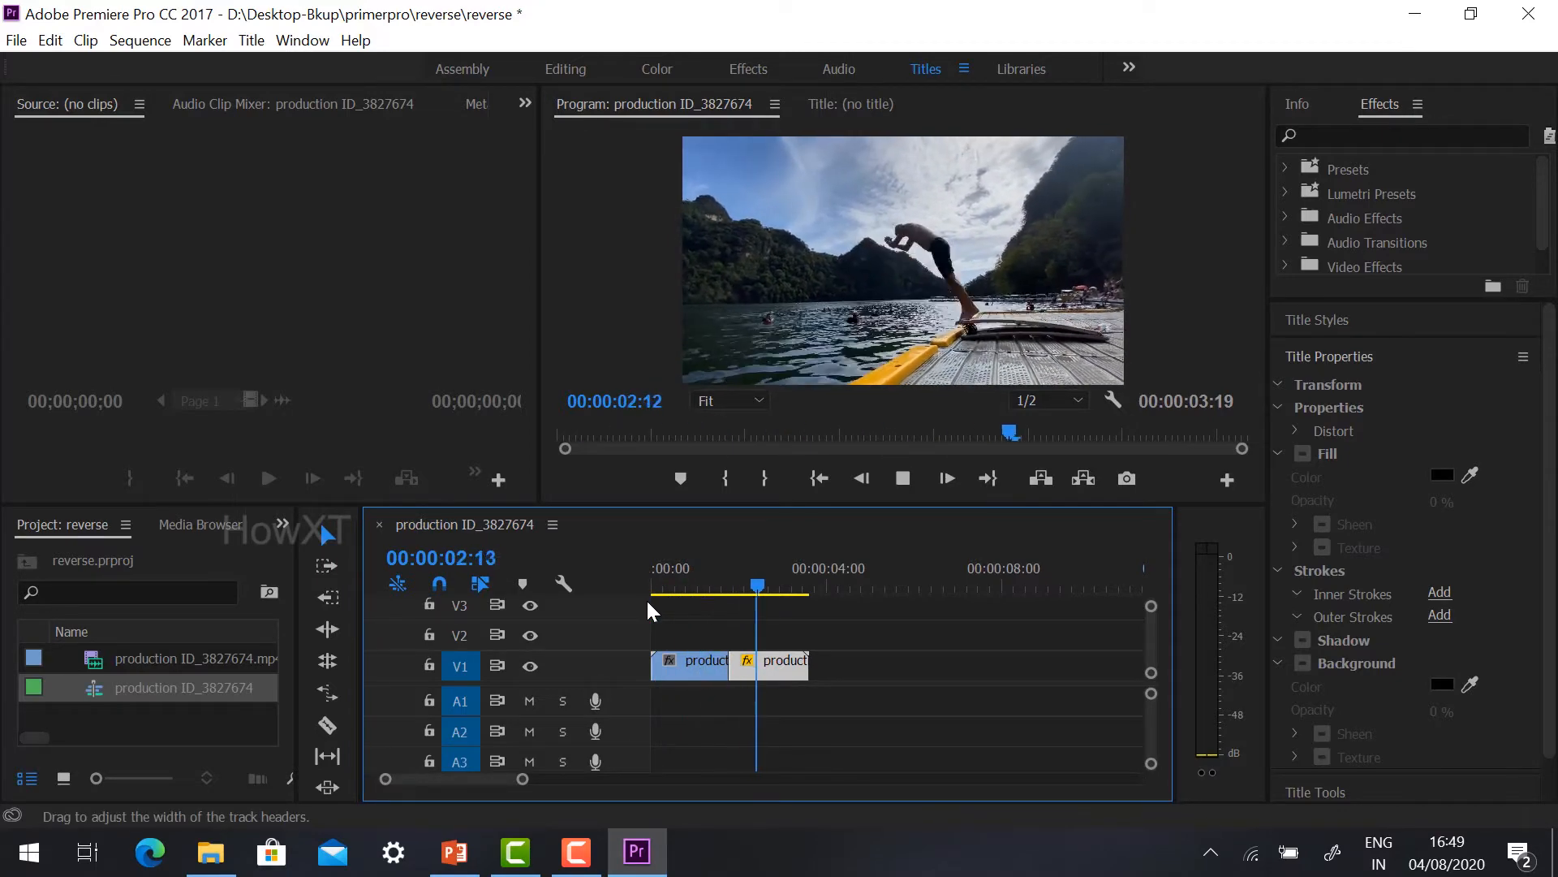
pyautogui.press('space')
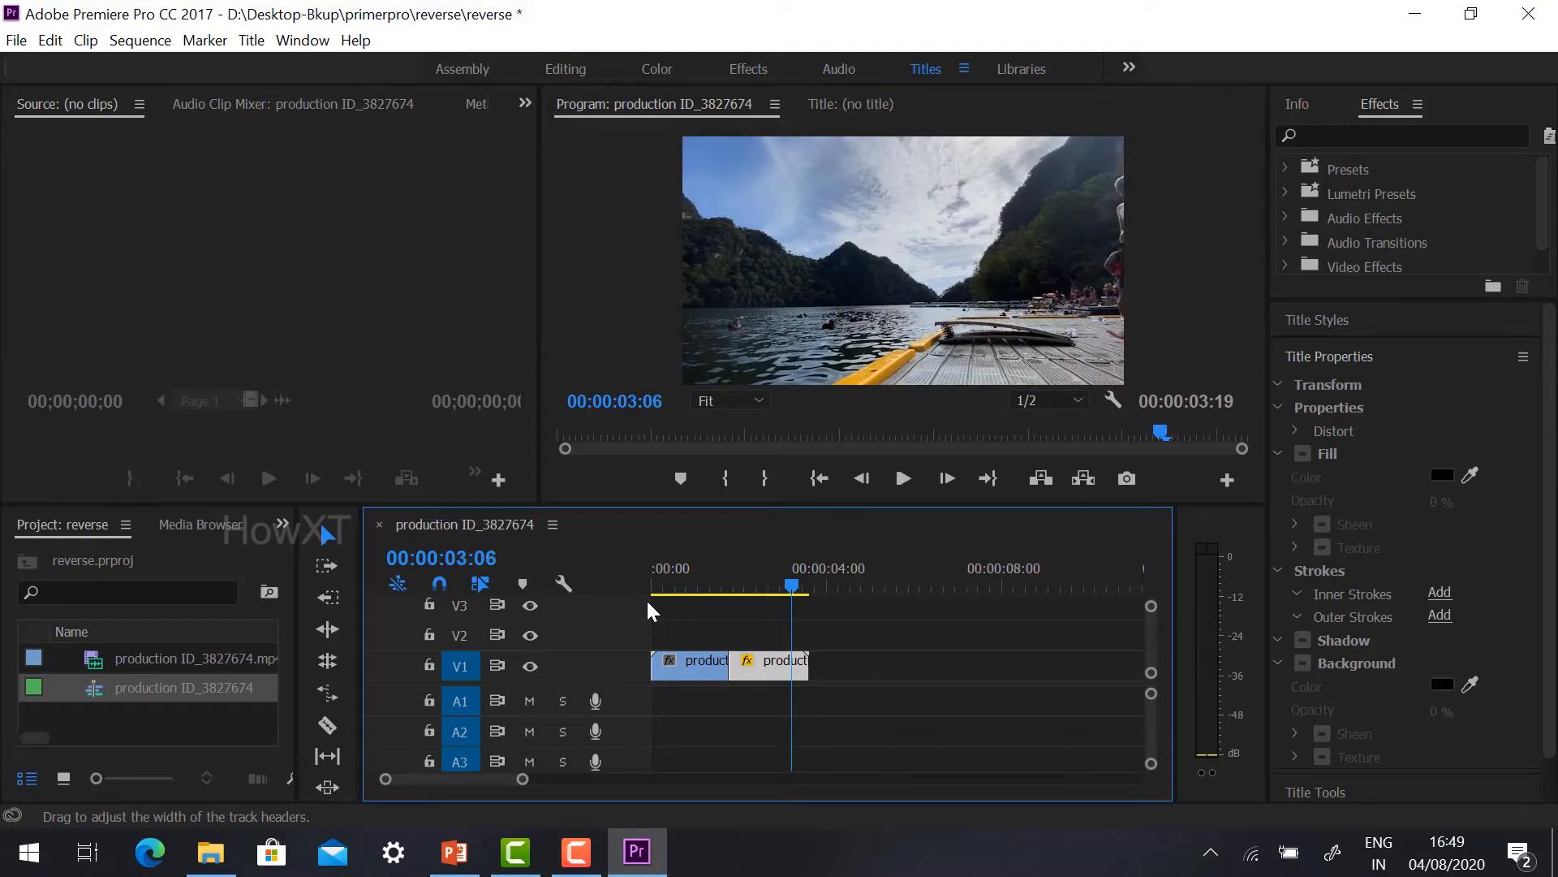
pyautogui.press('Home')
pyautogui.press('space')
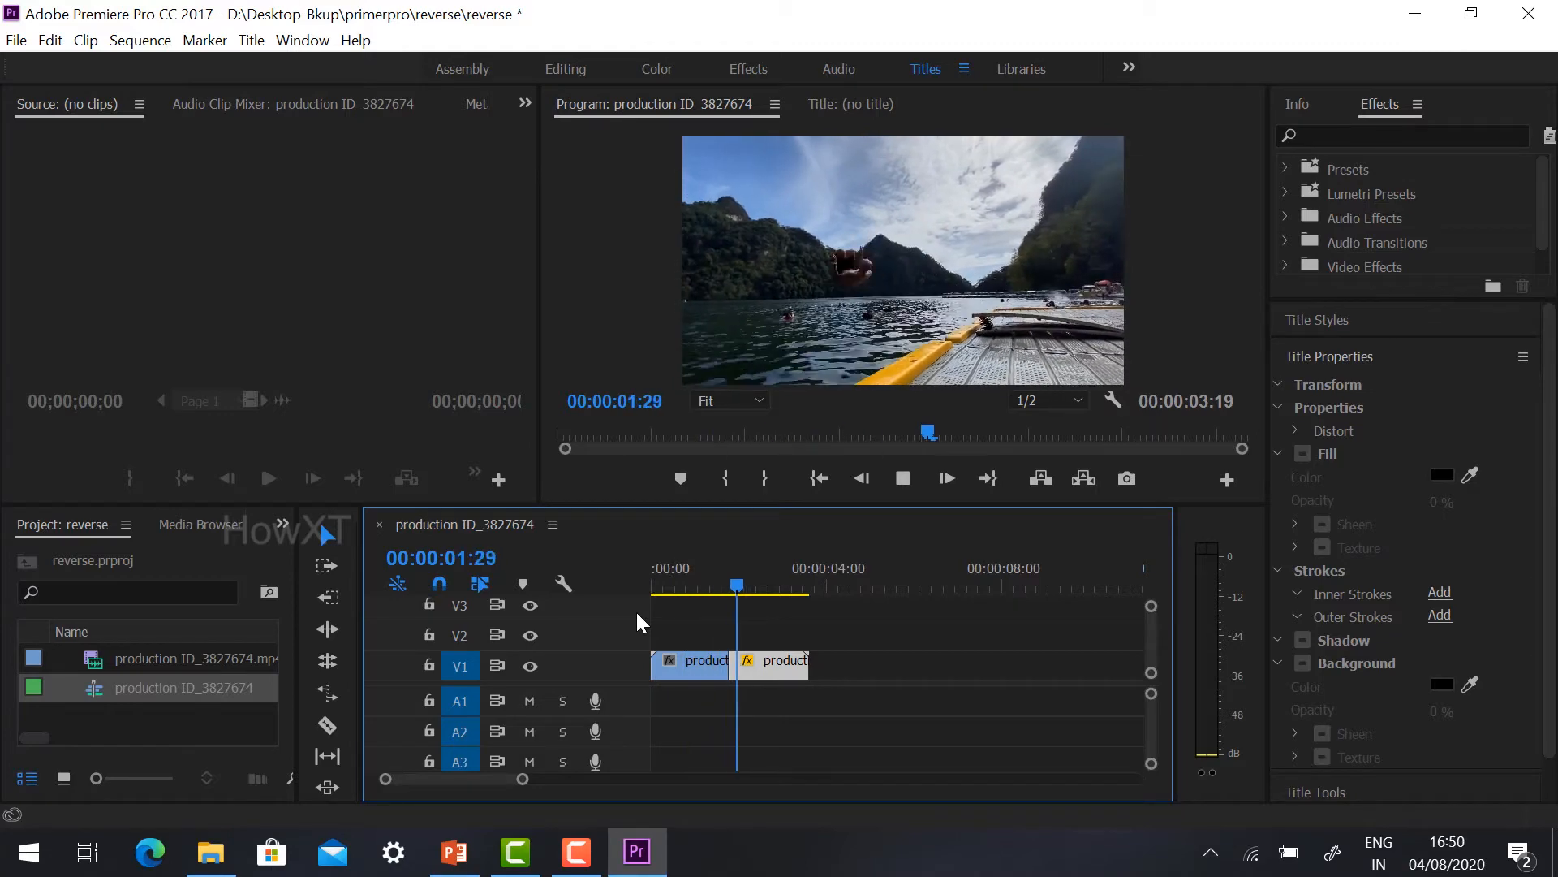
pyautogui.press('space')
pyautogui.press('space')
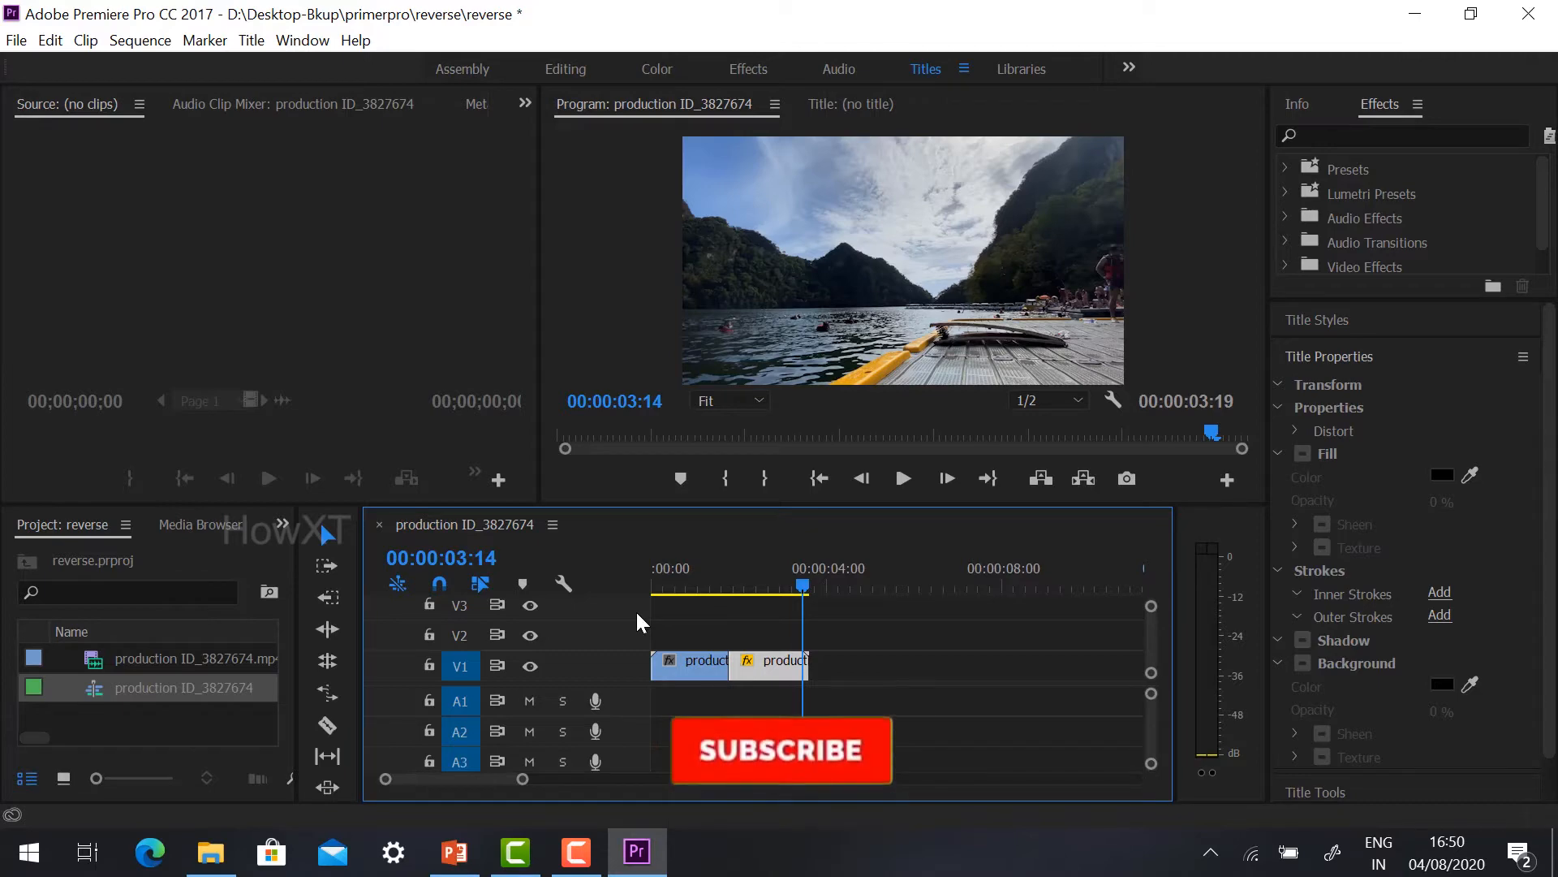
# Bring video (4).mp4 from the reverse folder in File Explorer into the Premiere Pro sequence, directly after the reversed clip on V1
pyautogui.click(210, 852)
pyautogui.click(913, 317)
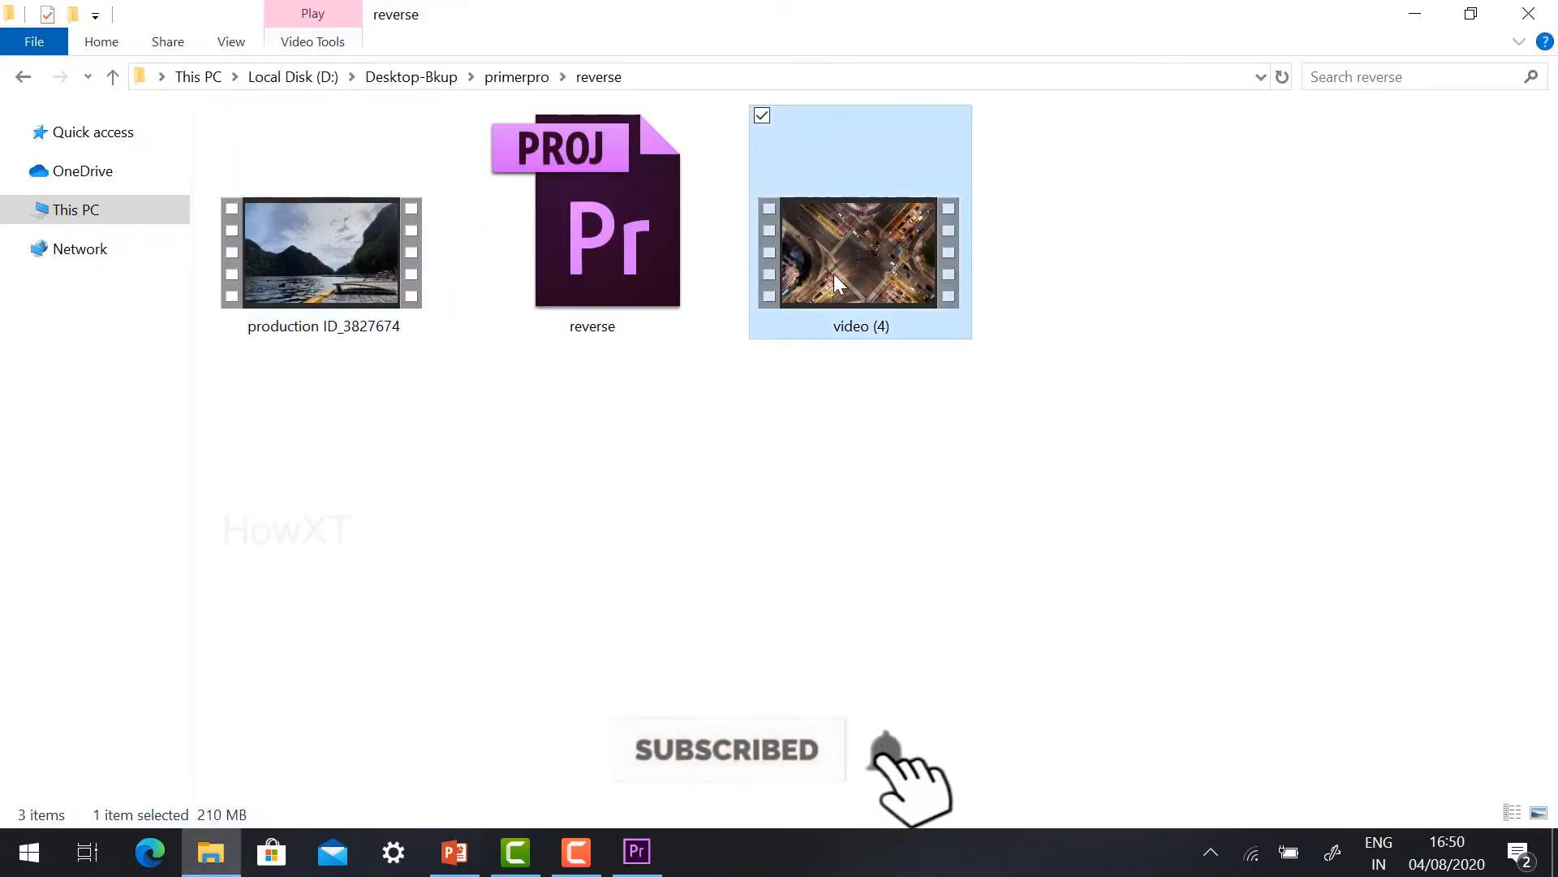
pyautogui.hotkey('alt', 'Tab')
pyautogui.moveTo(1058, 680); pyautogui.dragTo(892, 682)
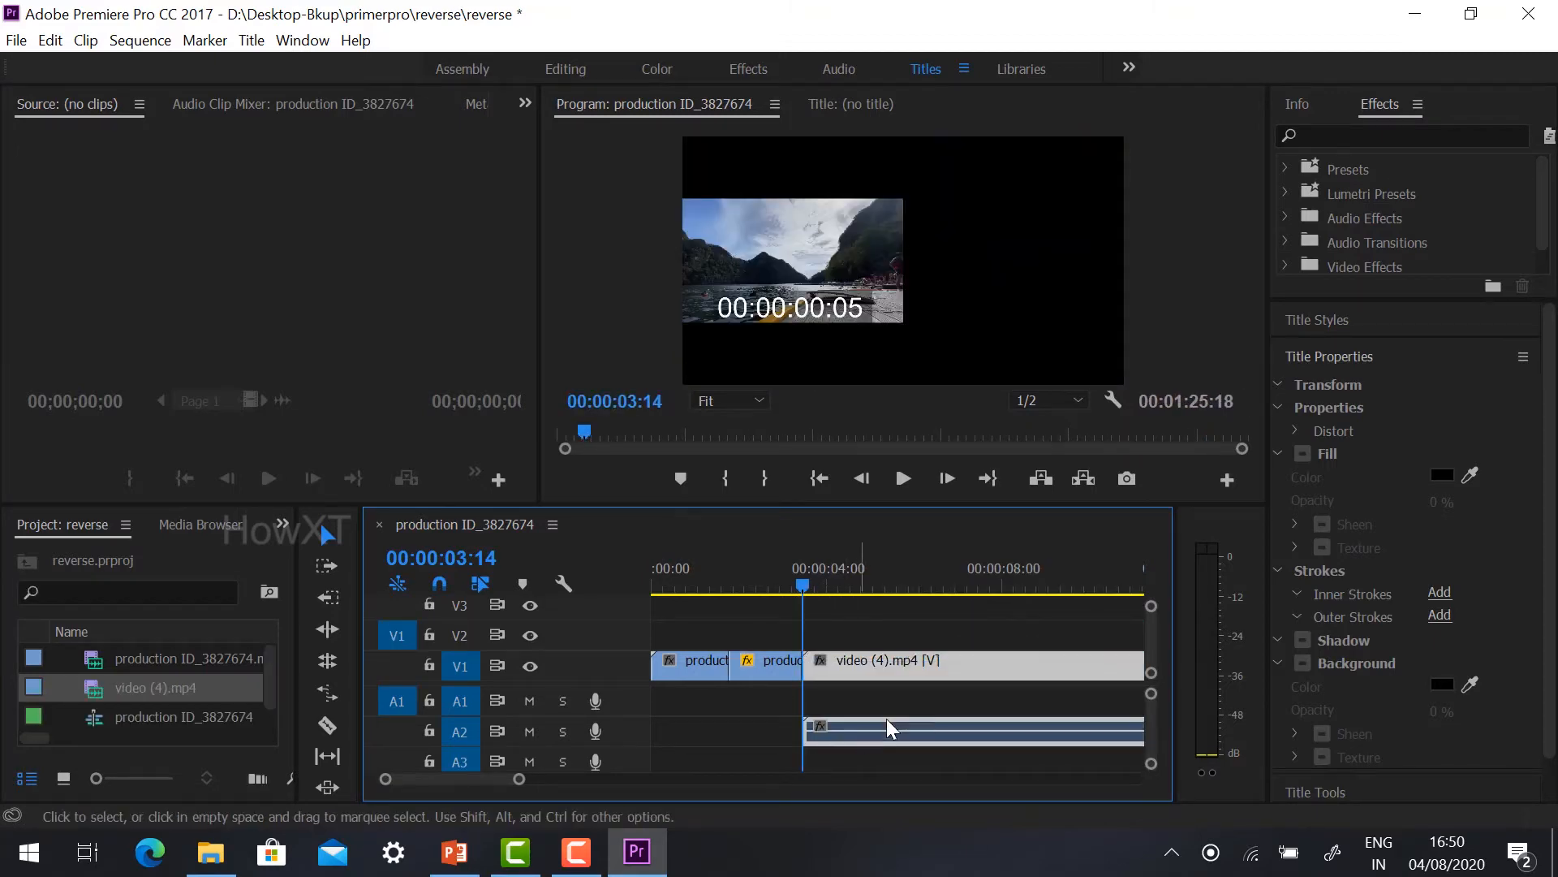
# Unlink the audio of video (4).mp4 from its video and delete the audio clip from A2
pyautogui.rightClick(881, 732)
pyautogui.click(942, 401)
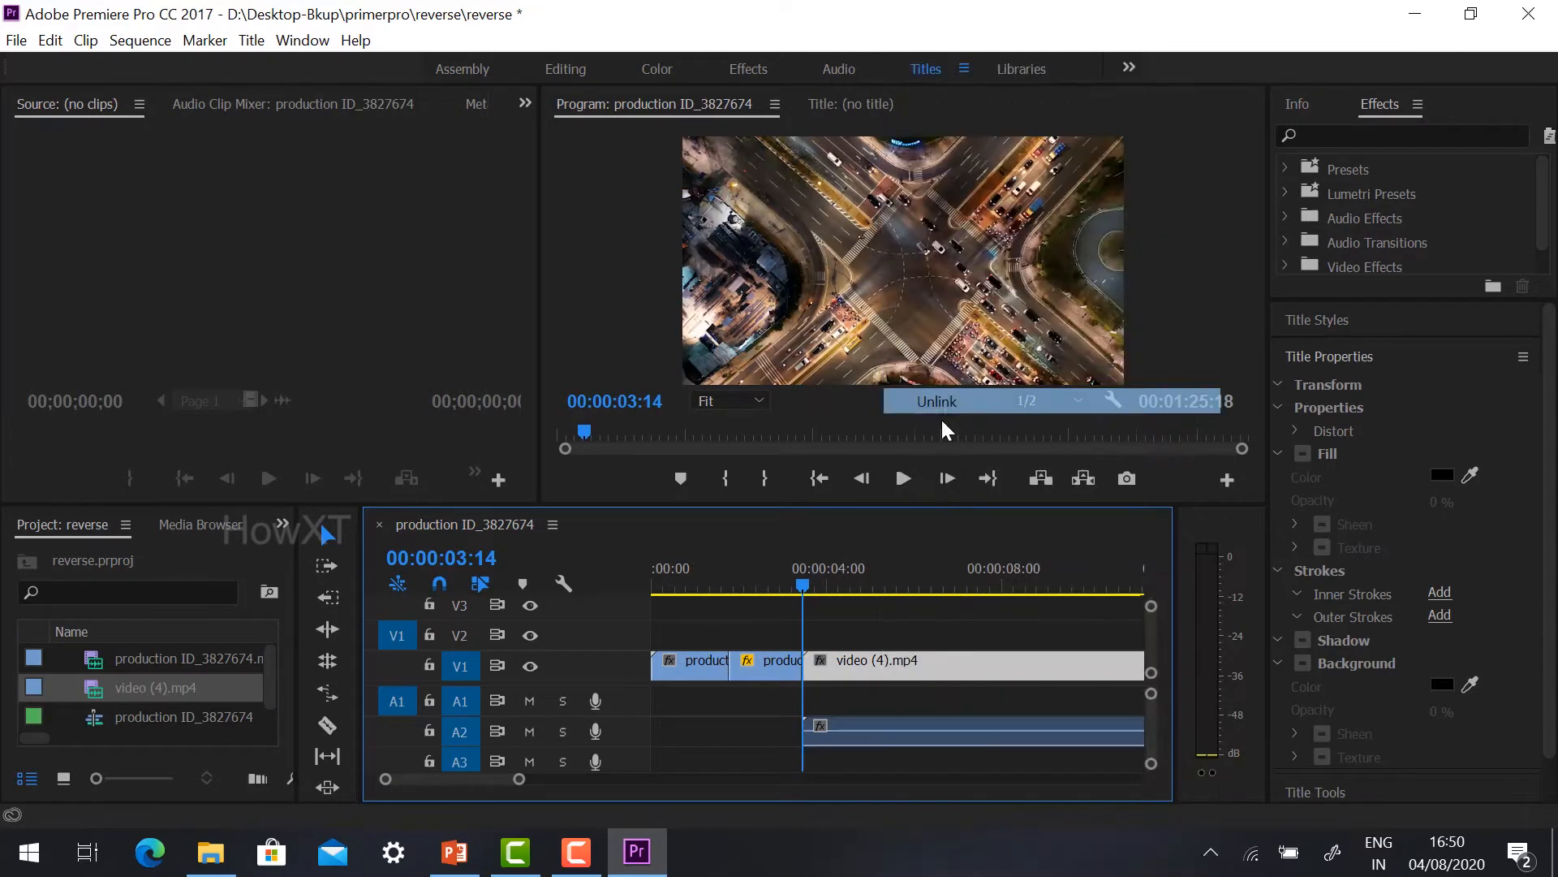
pyautogui.click(869, 733)
pyautogui.press('Delete')
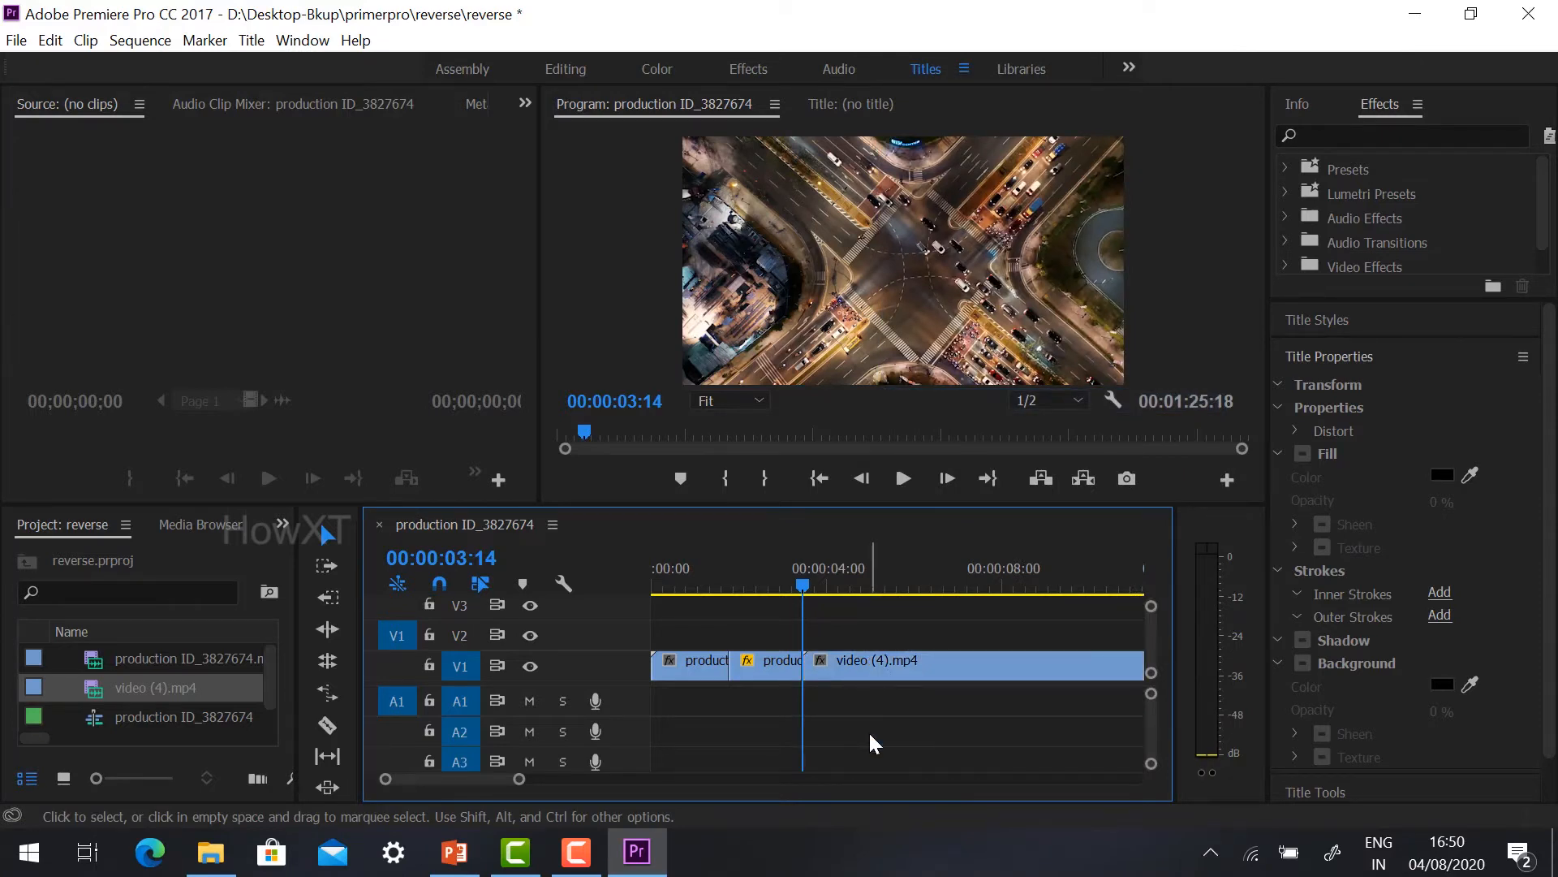
# Play through video (4).mp4 in the sequence and return the playhead to near the start of that clip
pyautogui.press('space')
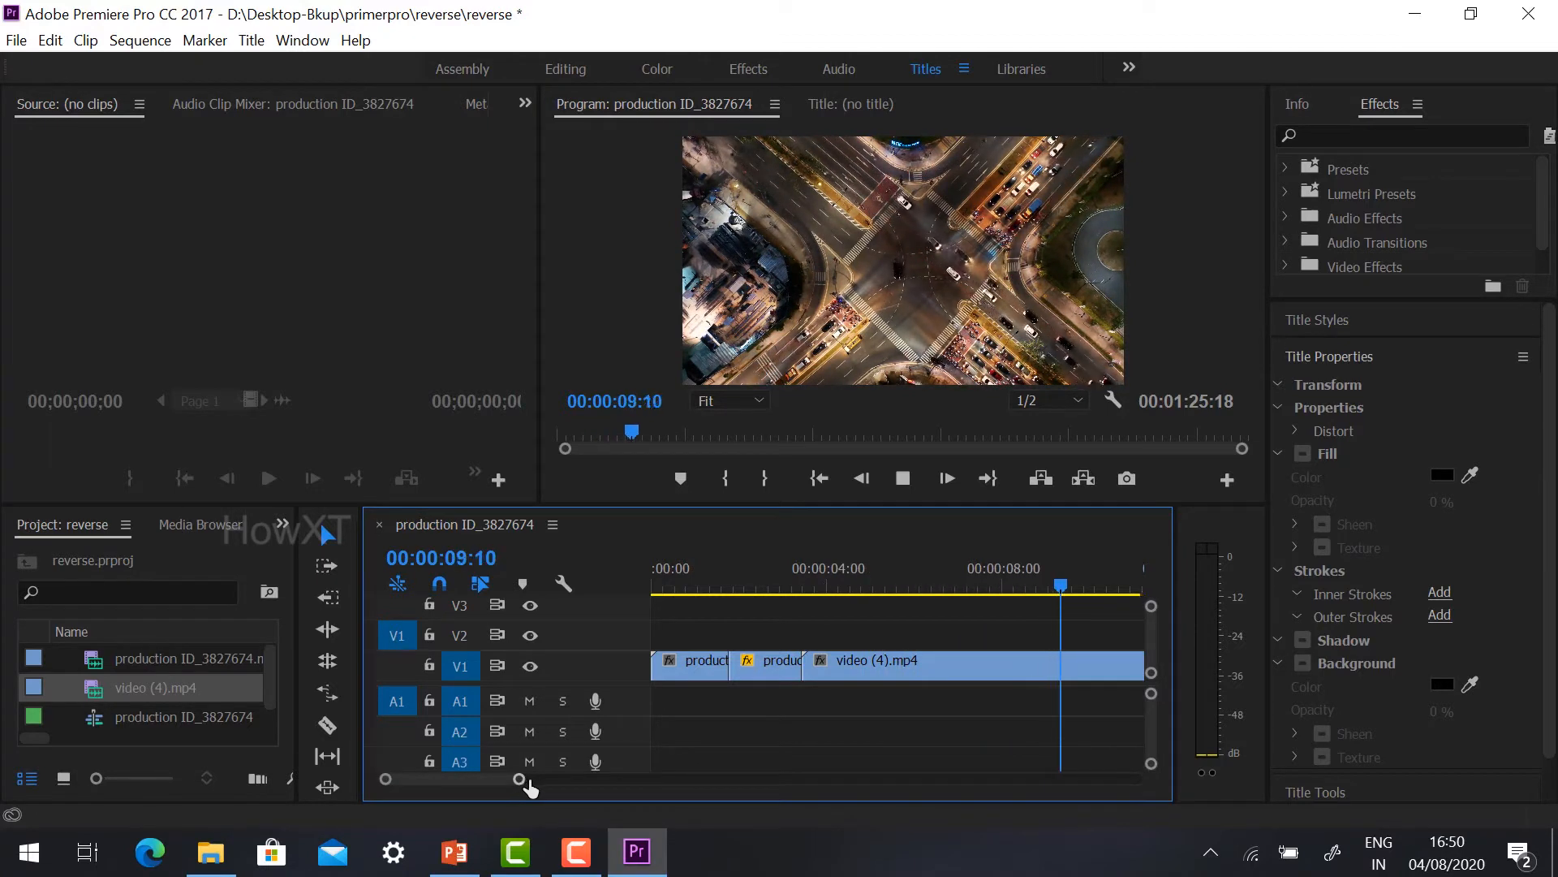
pyautogui.moveTo(523, 780); pyautogui.dragTo(721, 780)
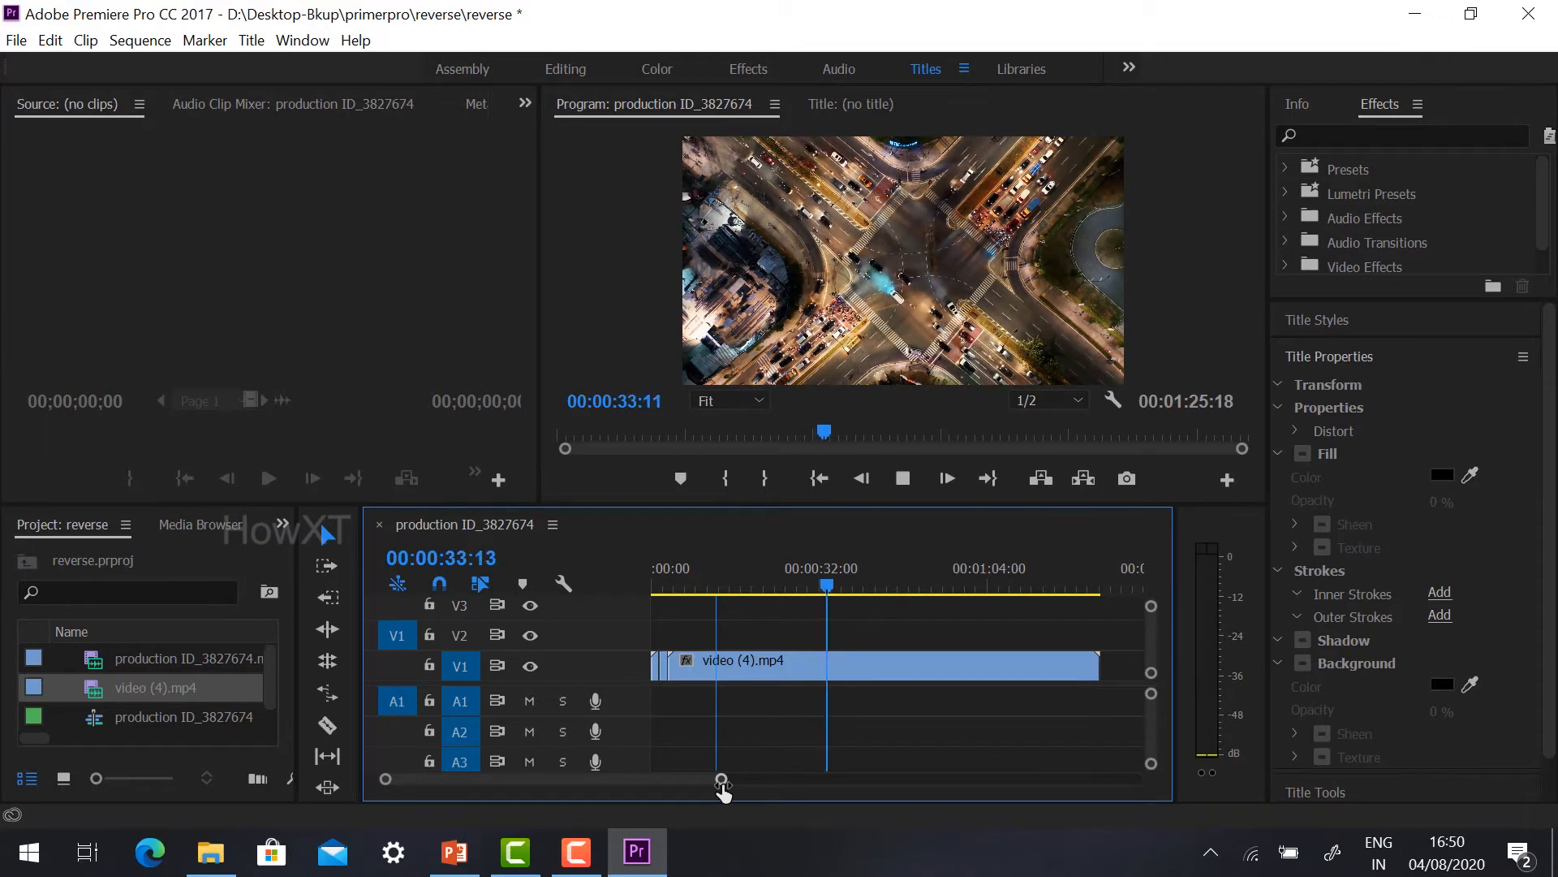
pyautogui.click(836, 586)
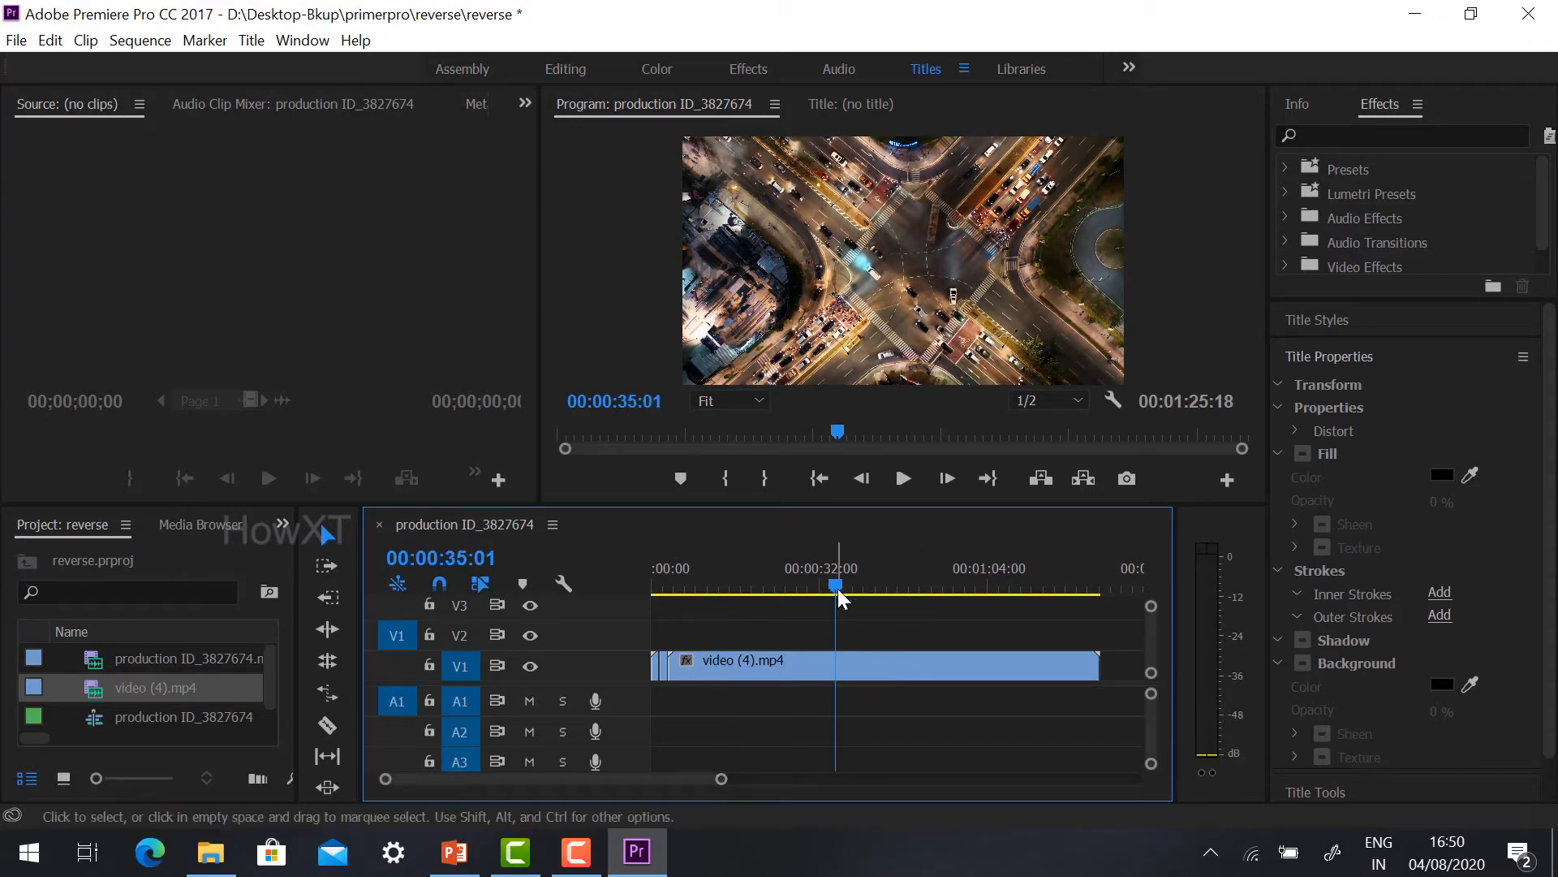
pyautogui.moveTo(826, 586); pyautogui.dragTo(669, 596)
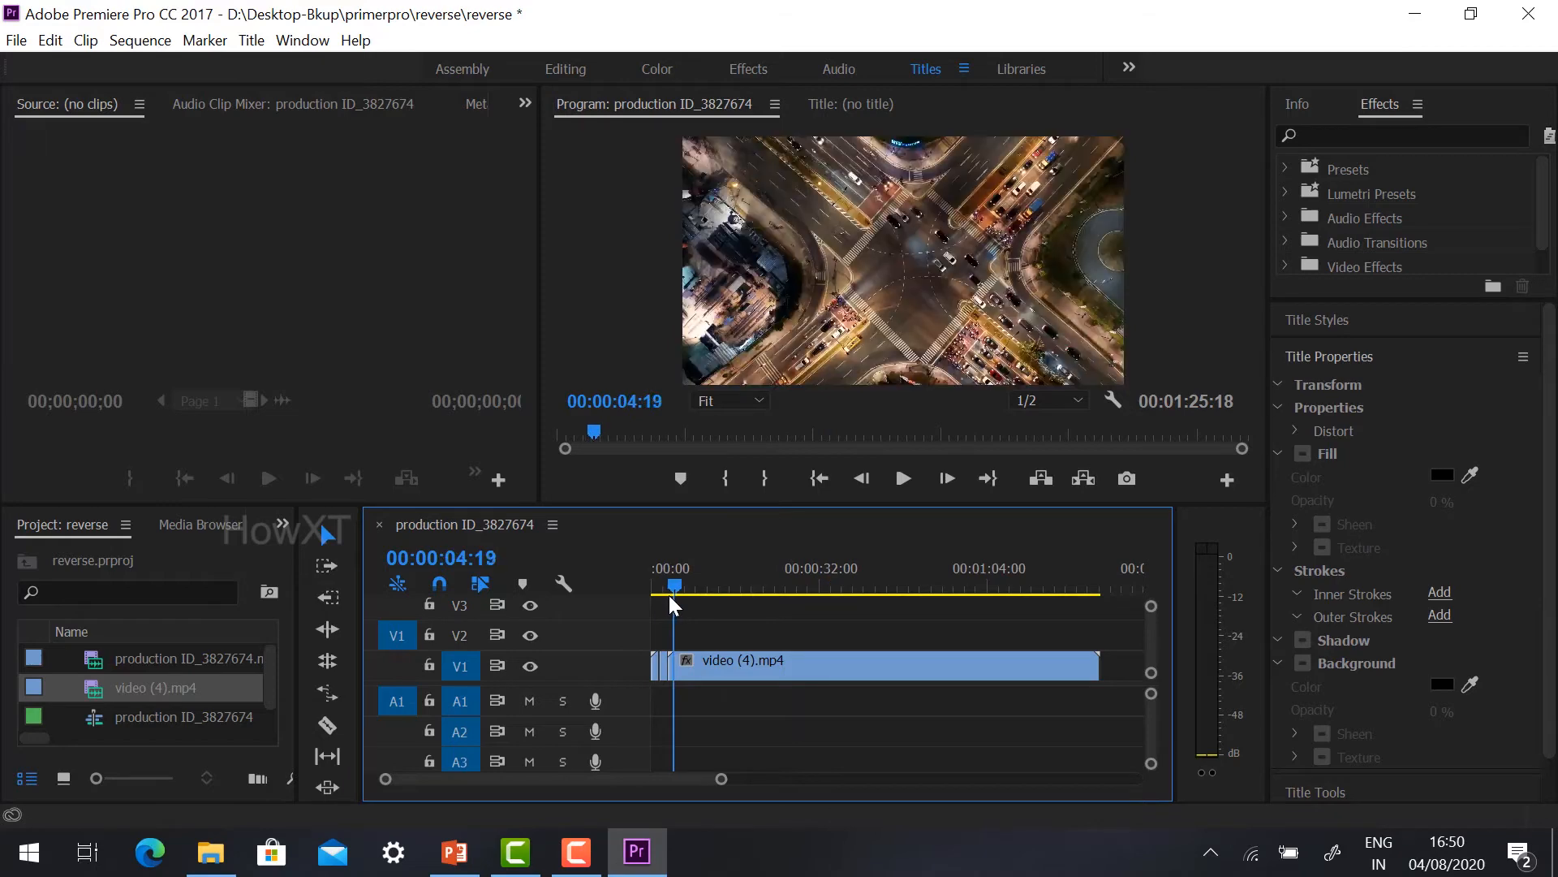
# Set the speed of video (4).mp4 to 400% and play the start of the sped-up clip
pyautogui.rightClick(769, 663)
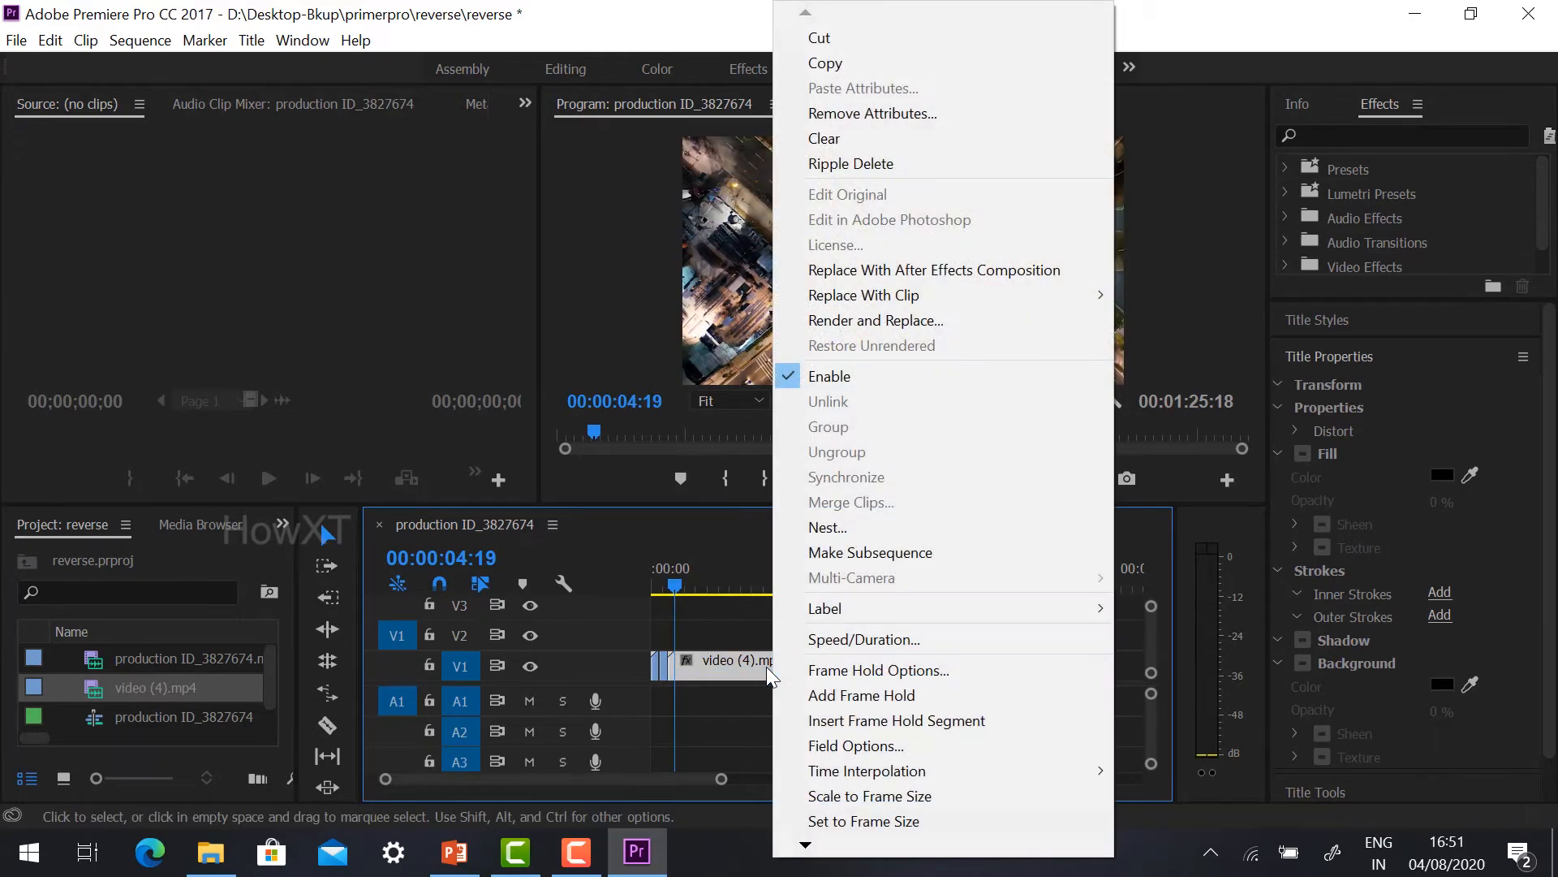
pyautogui.click(862, 638)
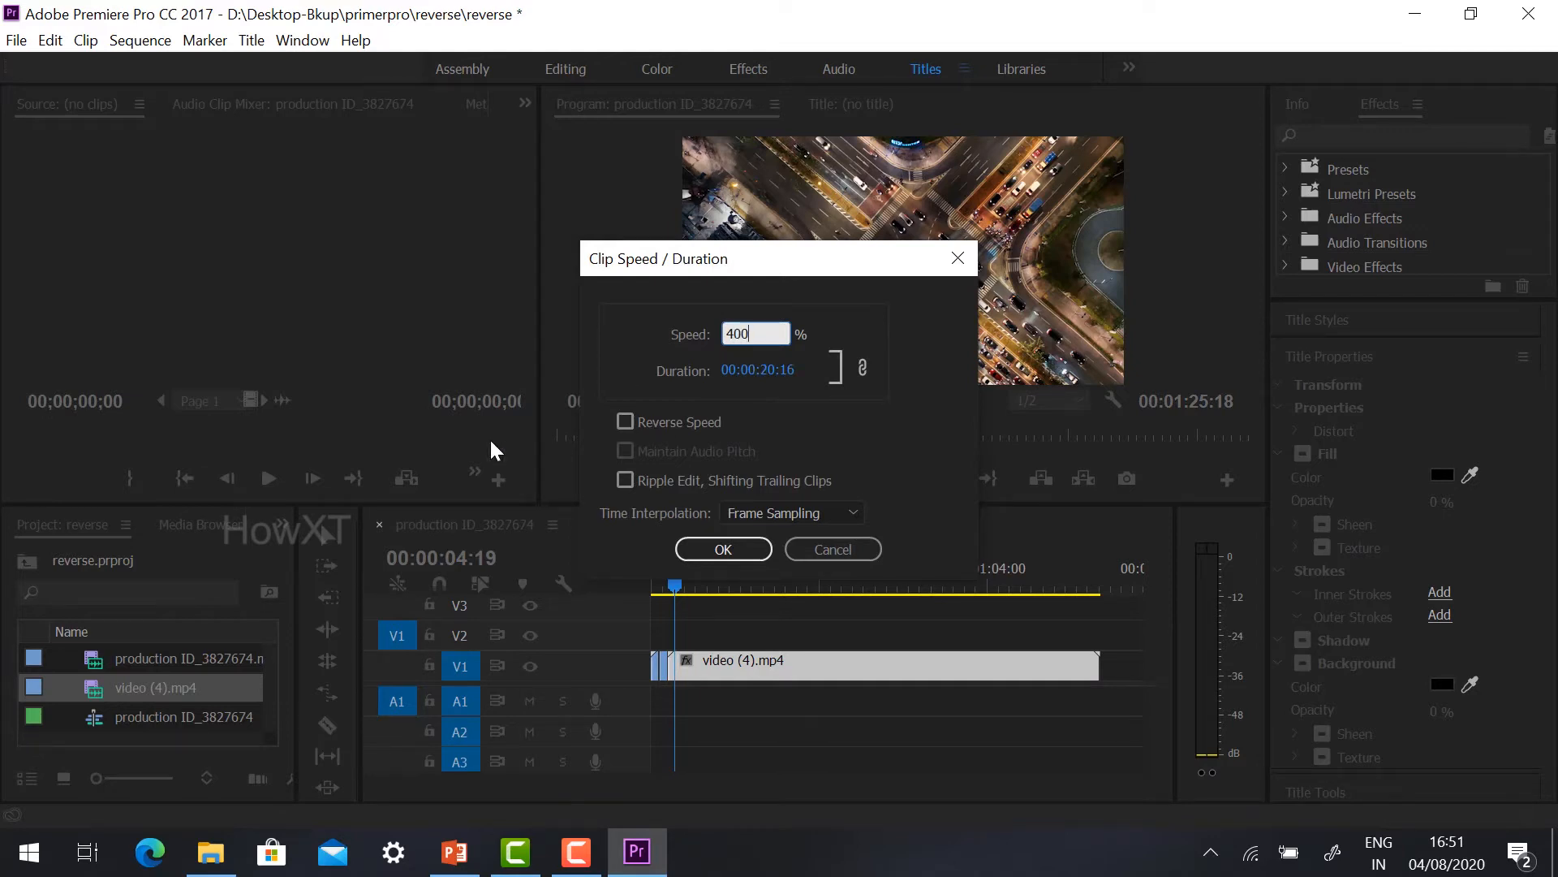
pyautogui.press('Return')
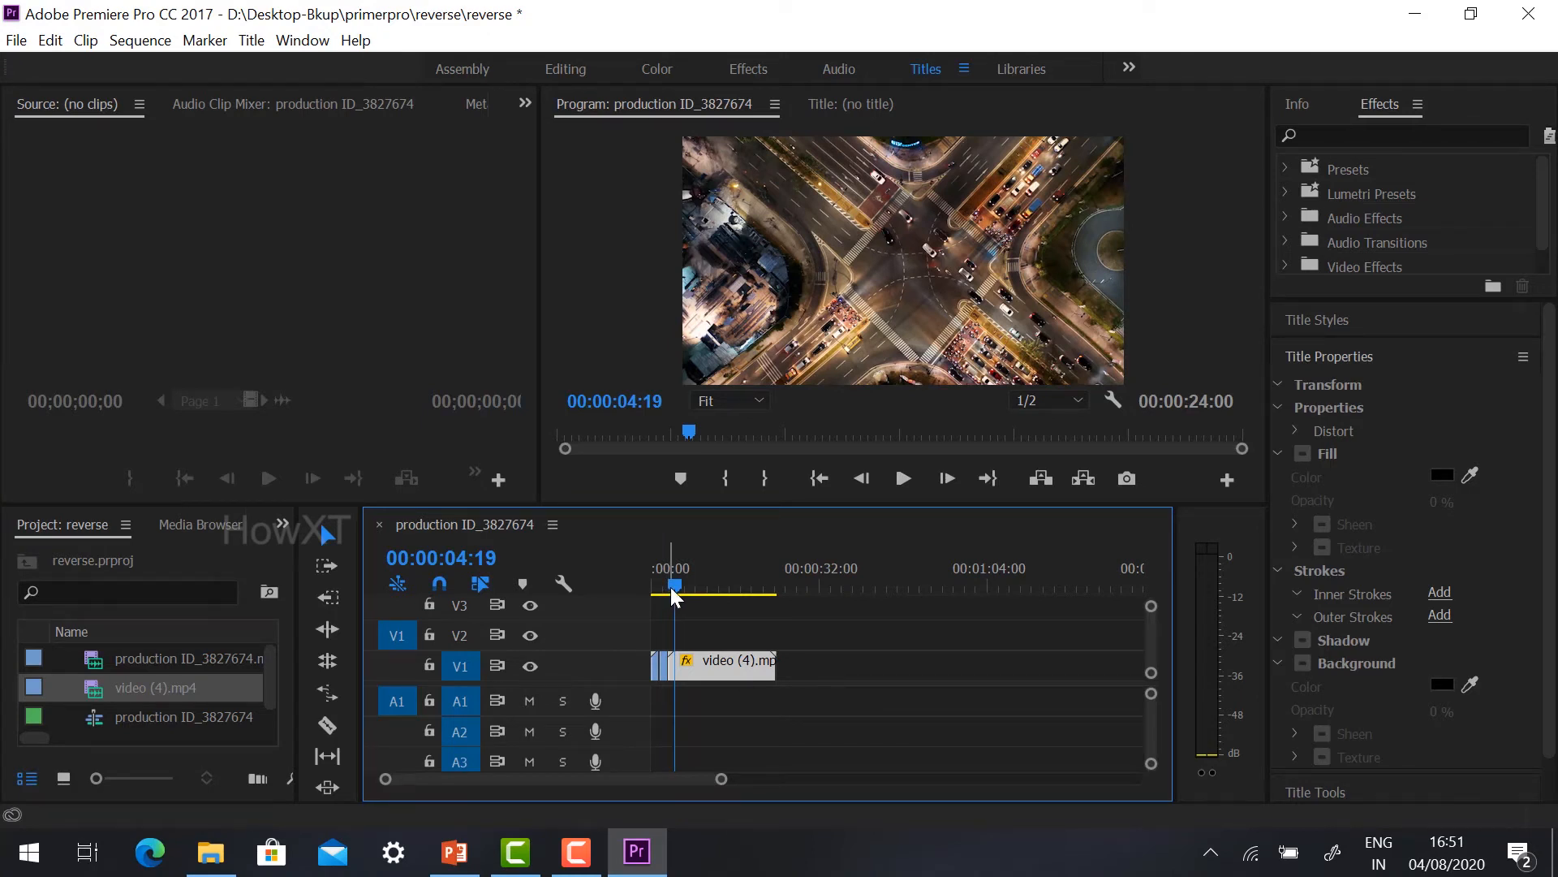
pyautogui.press('space')
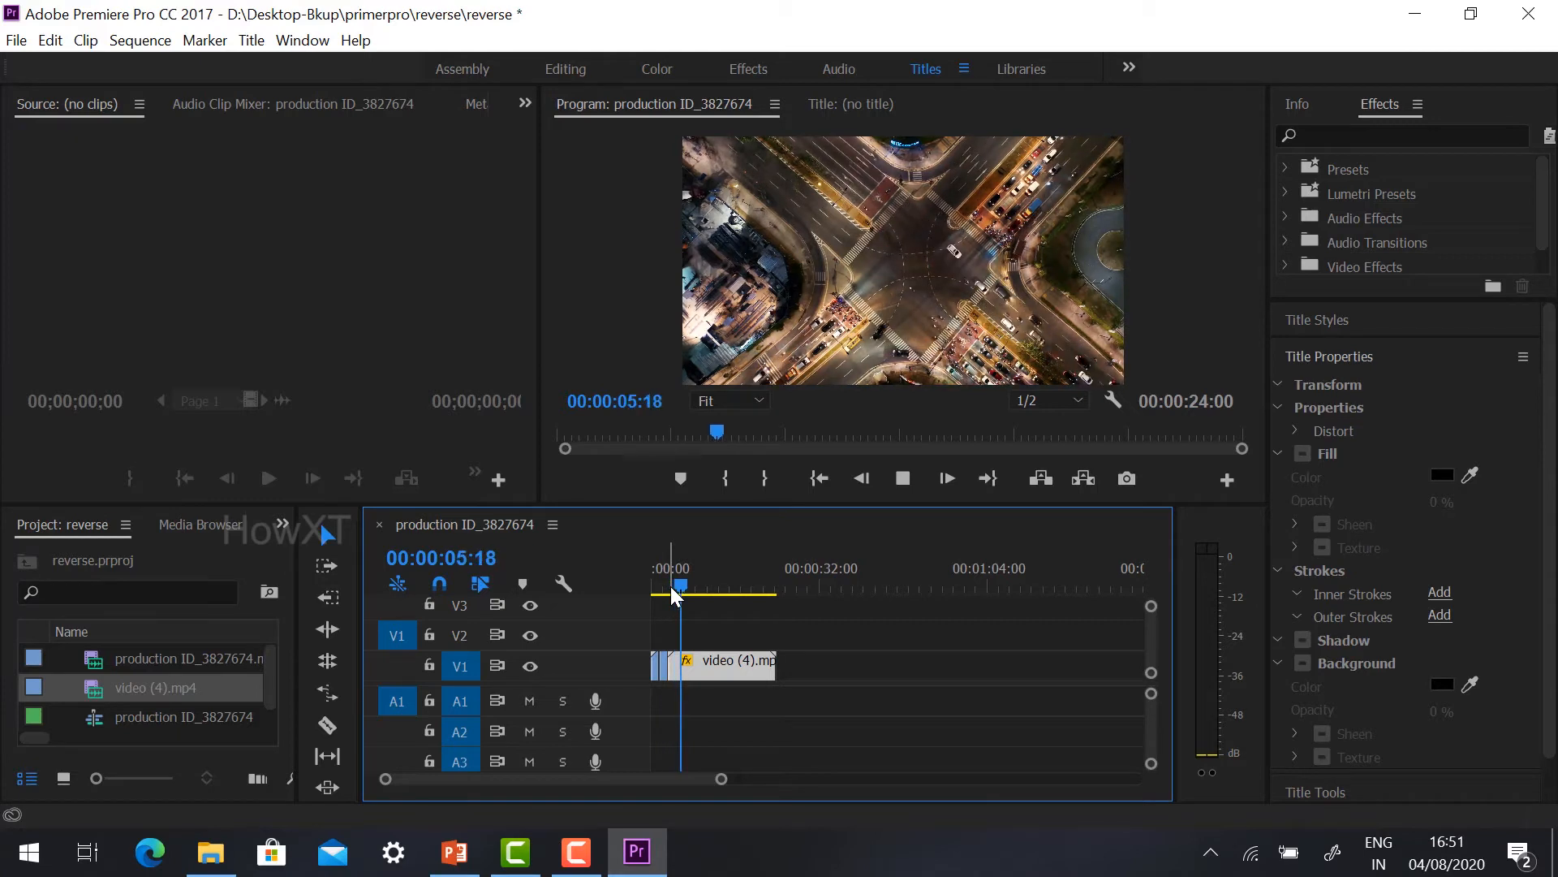
pyautogui.press('space')
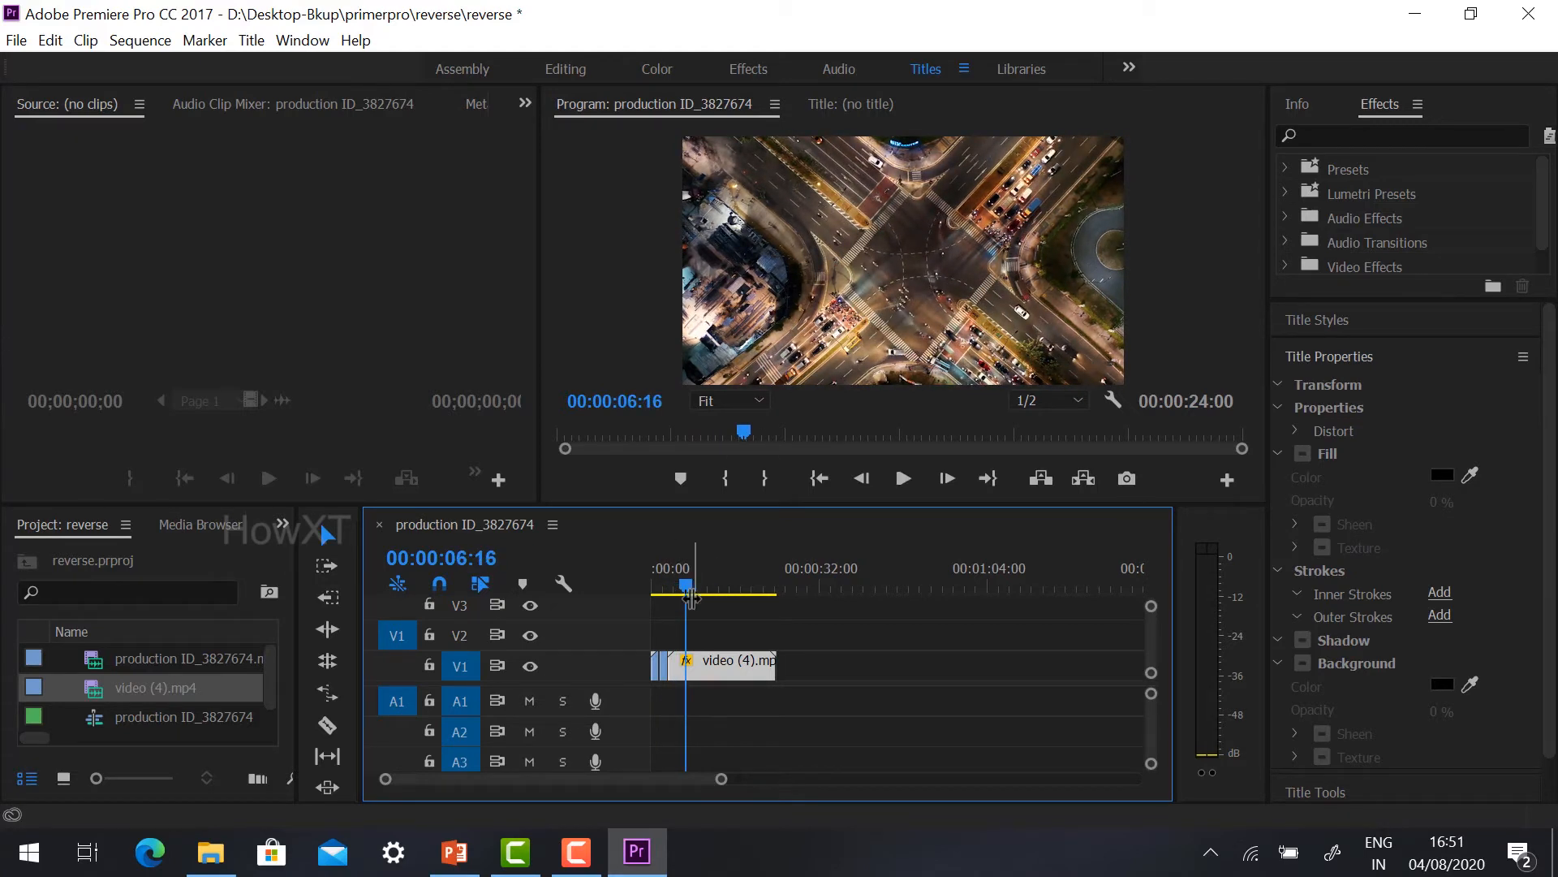
# Set the speed of video (4).mp4 to 2000%, with the playhead near the clip's start
pyautogui.moveTo(720, 778); pyautogui.dragTo(602, 778)
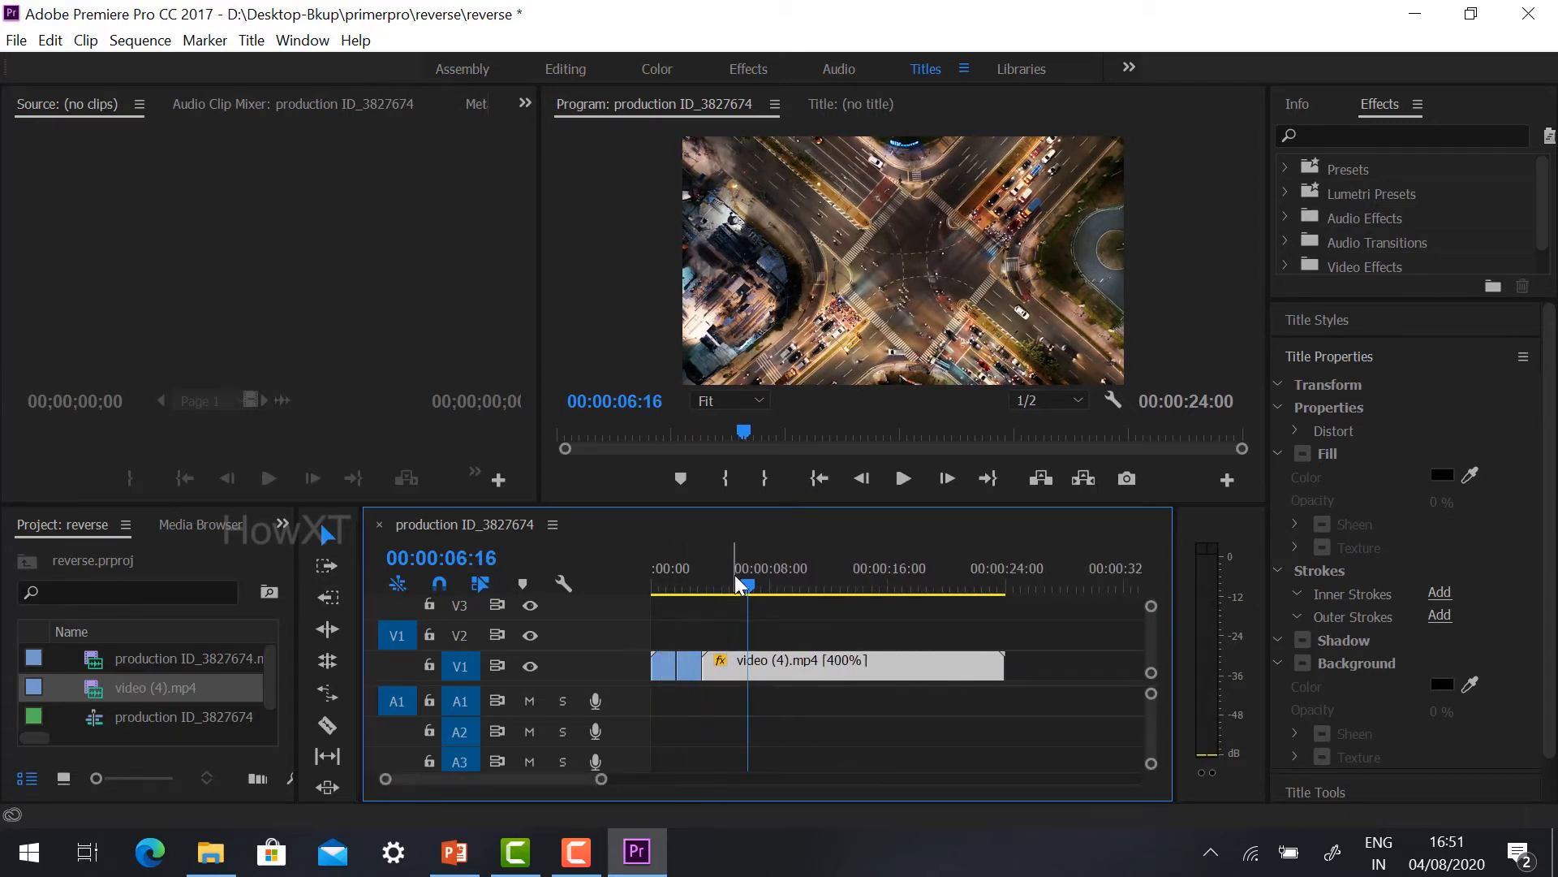
pyautogui.moveTo(738, 582); pyautogui.dragTo(708, 583)
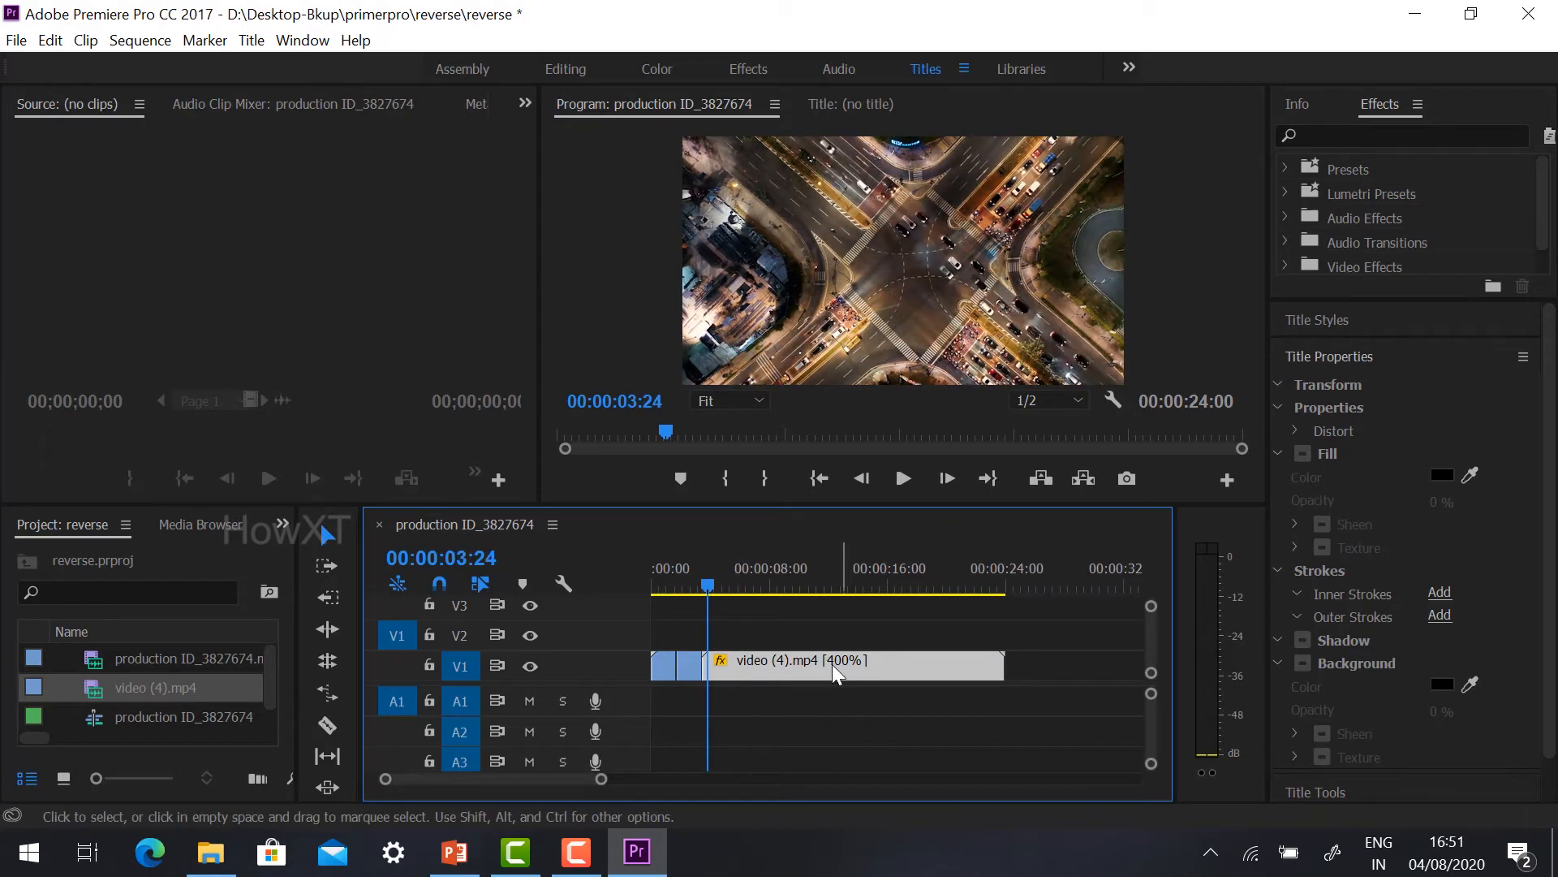
pyautogui.rightClick(827, 665)
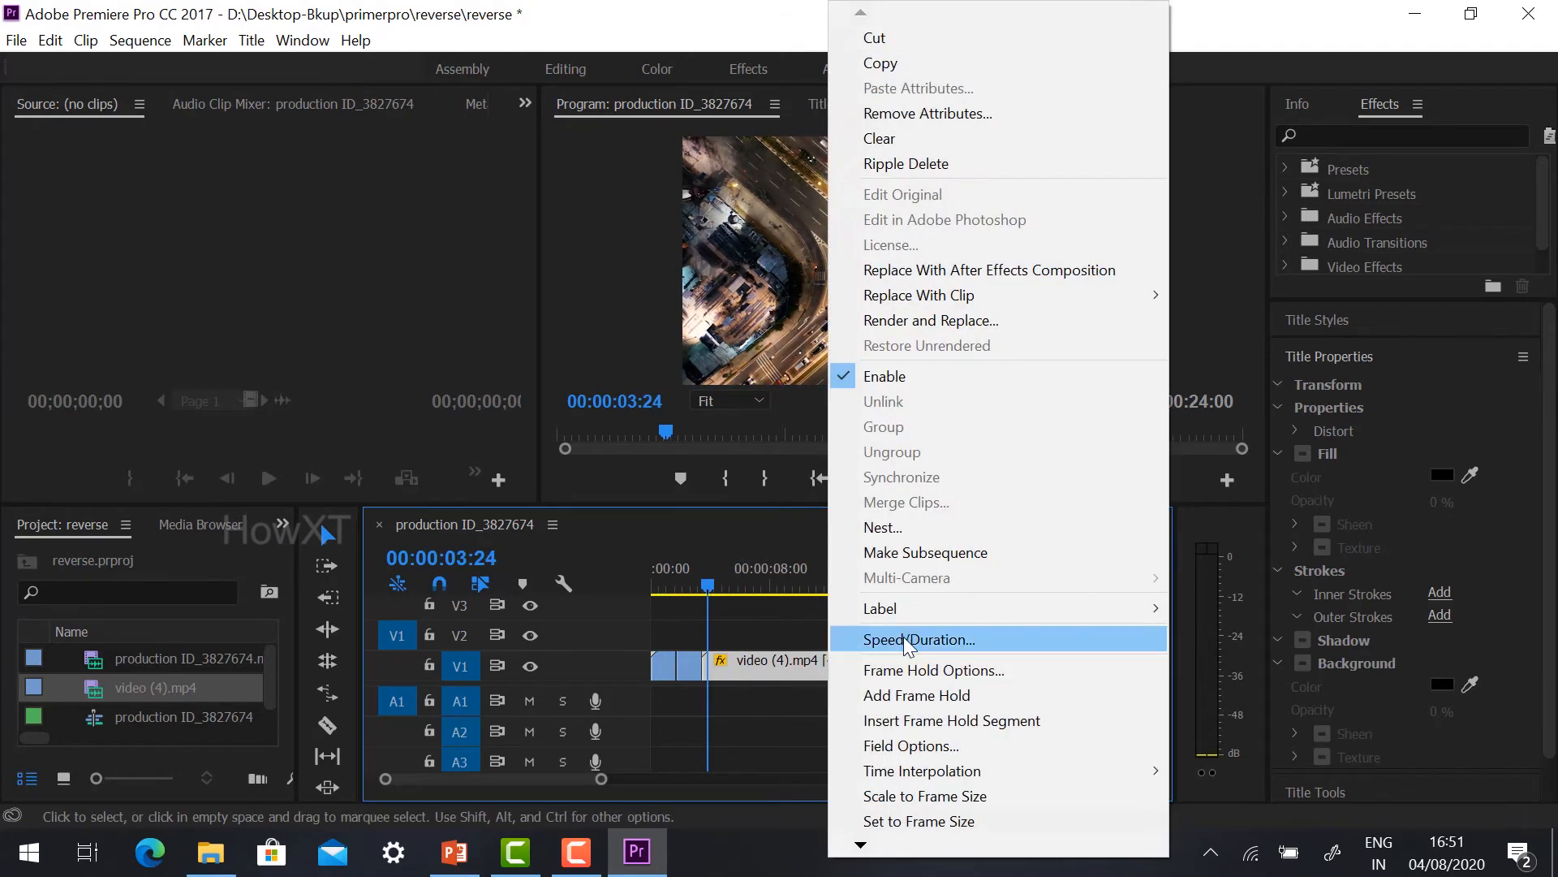
pyautogui.click(904, 639)
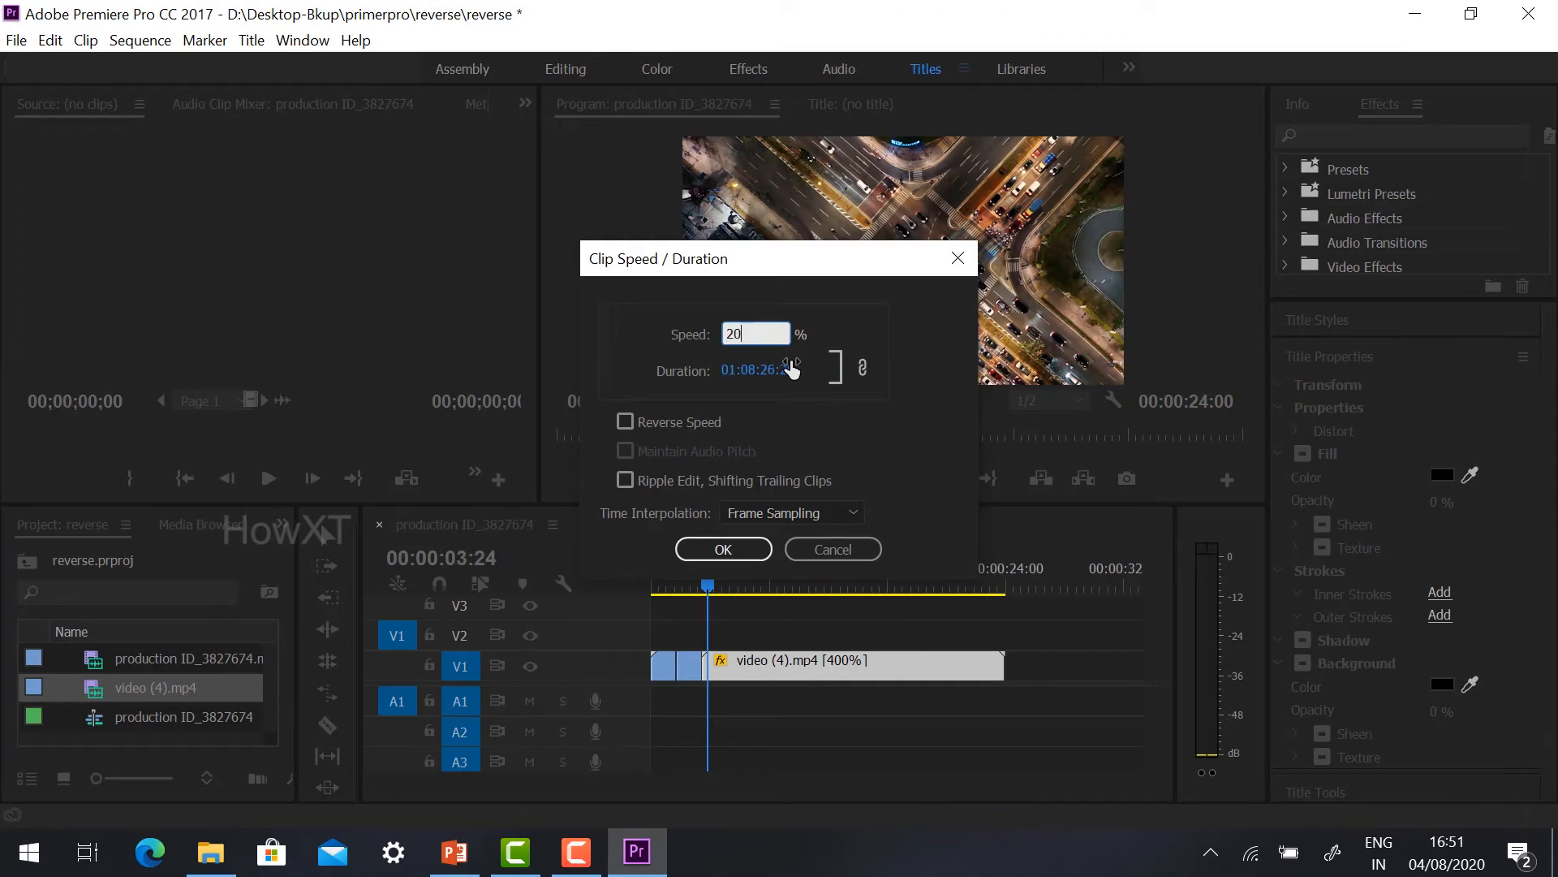
pyautogui.press('Return')
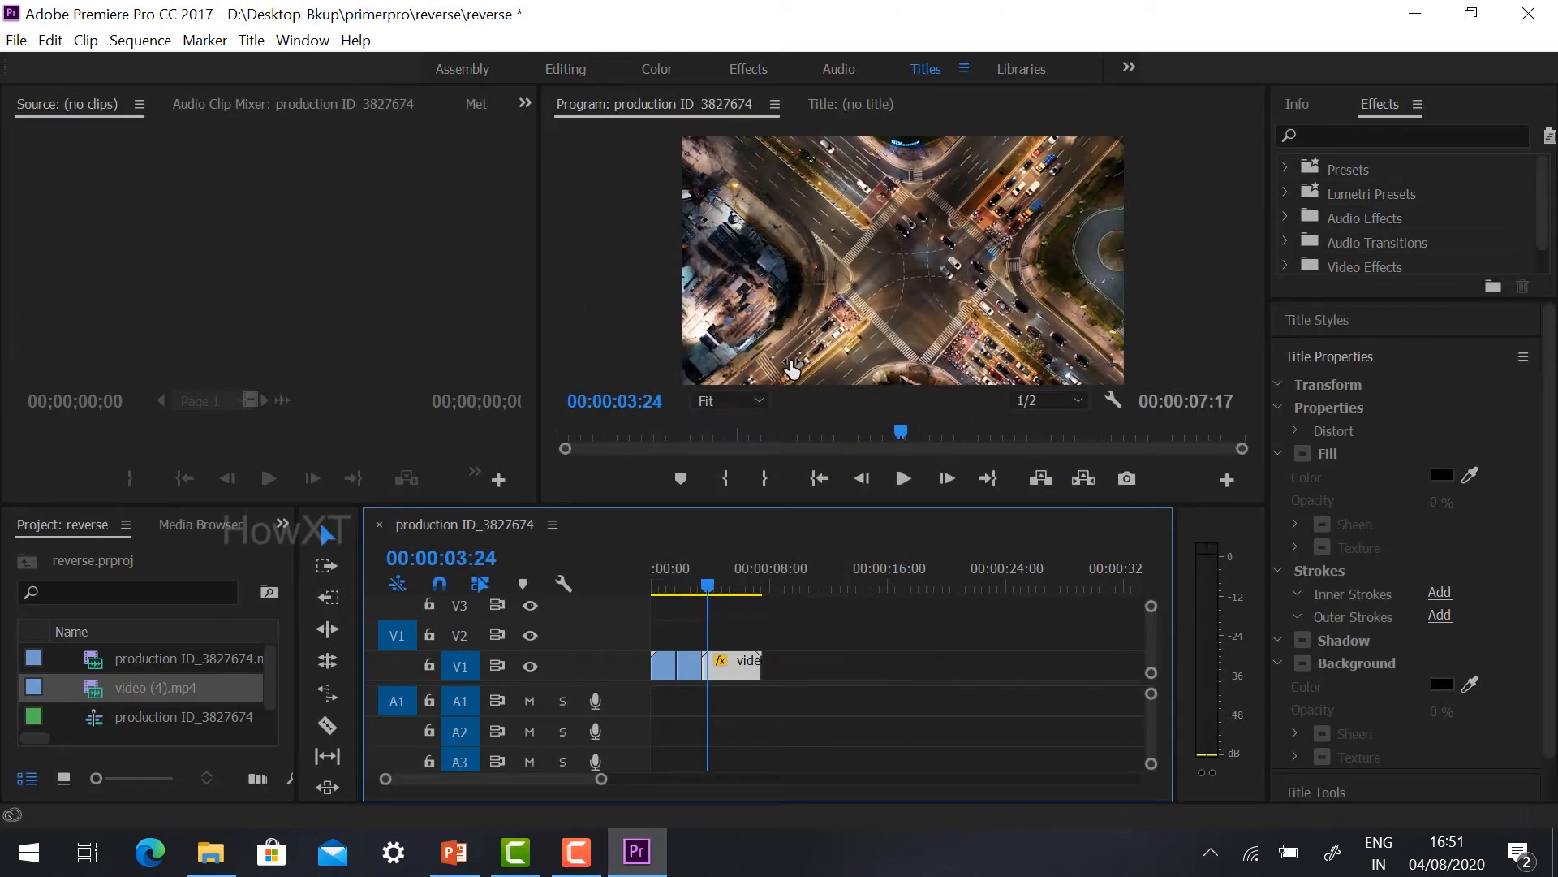
# Play the sped-up traffic clip from its beginning and return the playhead to near its start
pyautogui.moveTo(708, 591); pyautogui.dragTo(701, 584)
pyautogui.press('space')
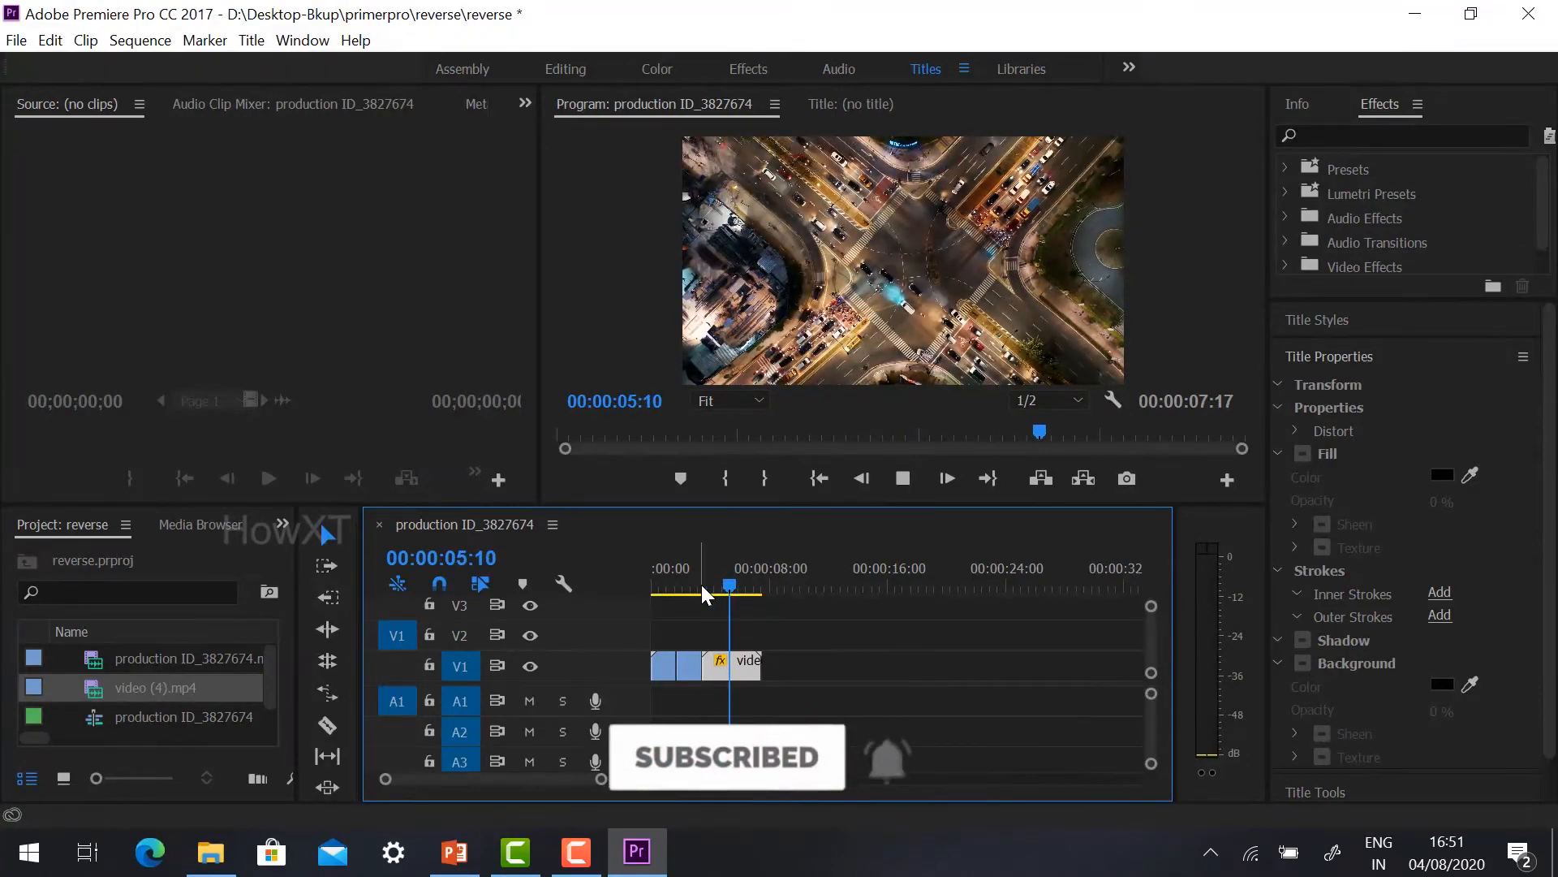
pyautogui.moveTo(702, 588); pyautogui.dragTo(707, 593)
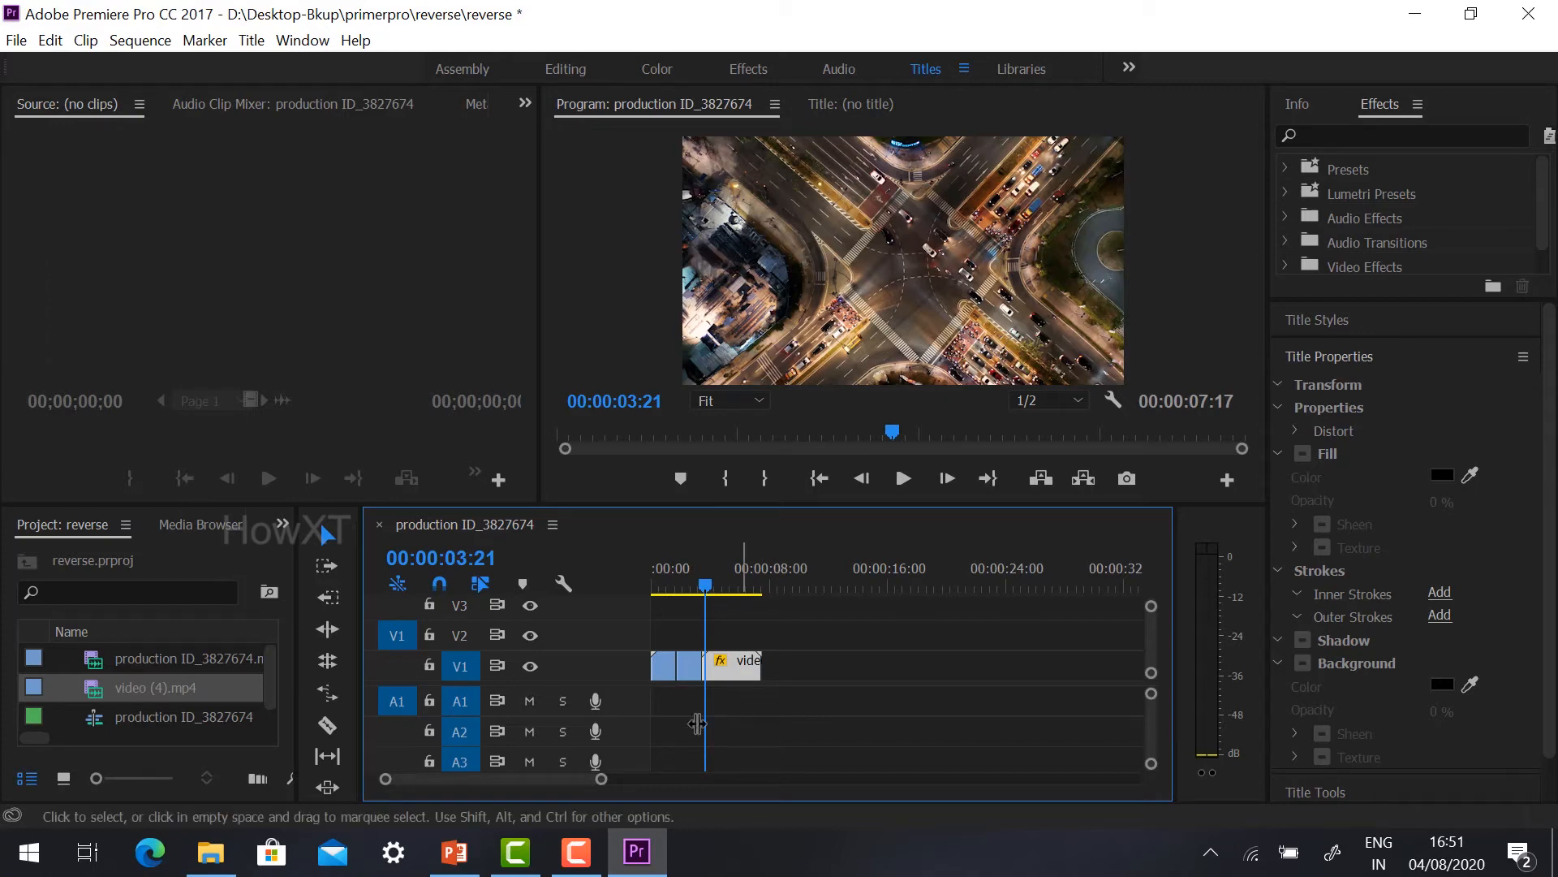
# Switch to the Effects workspace and start Scale keyframing on video (4).mp4 with a value of 100 at 00:00:03:14
pyautogui.moveTo(601, 779); pyautogui.dragTo(512, 779)
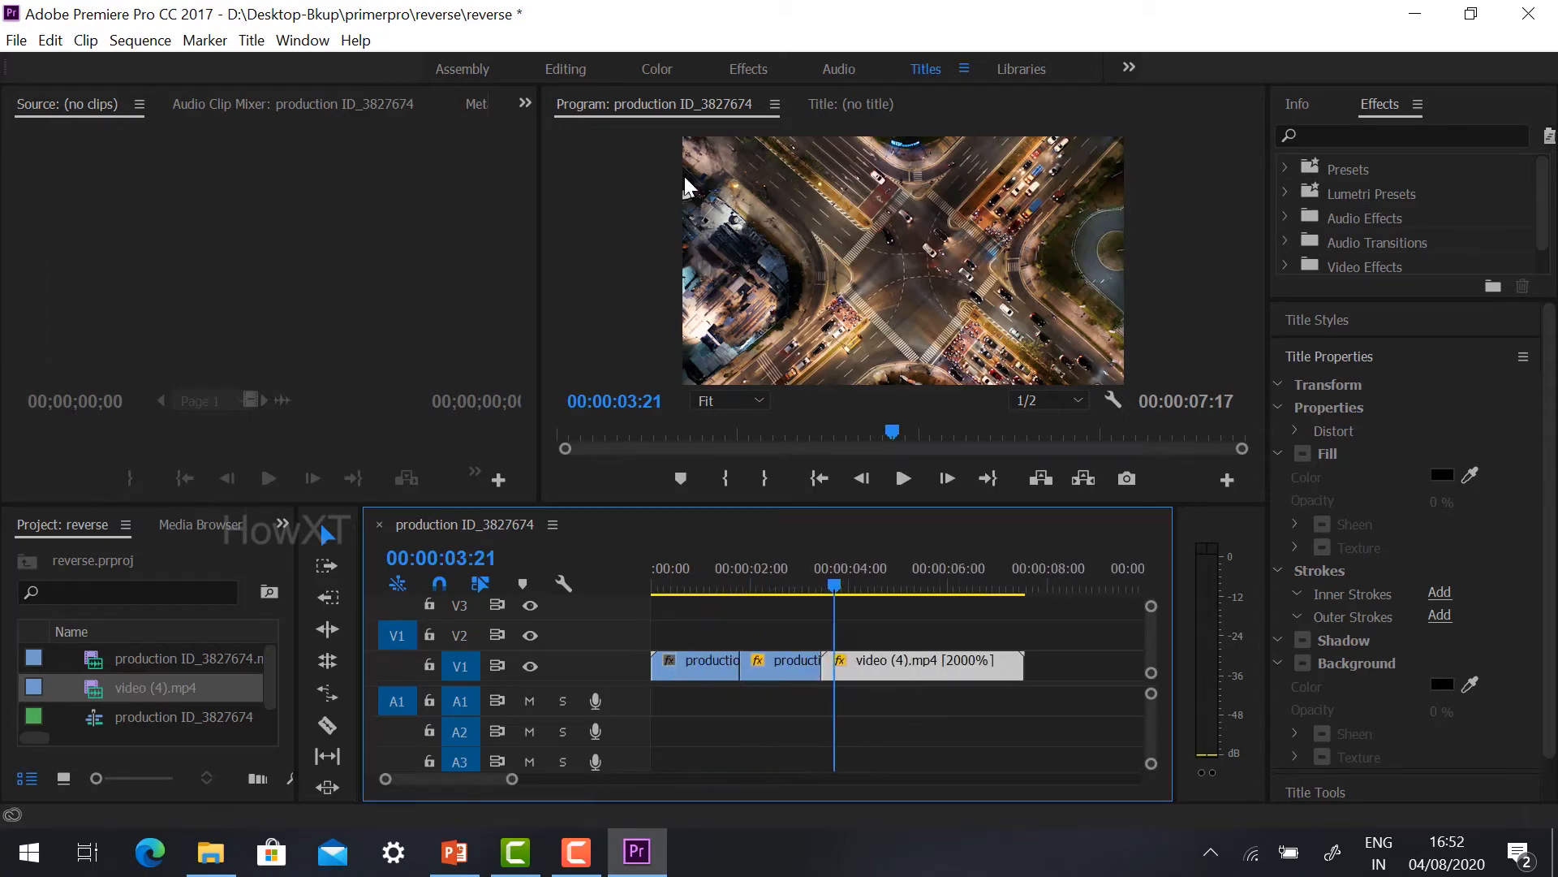
pyautogui.click(747, 77)
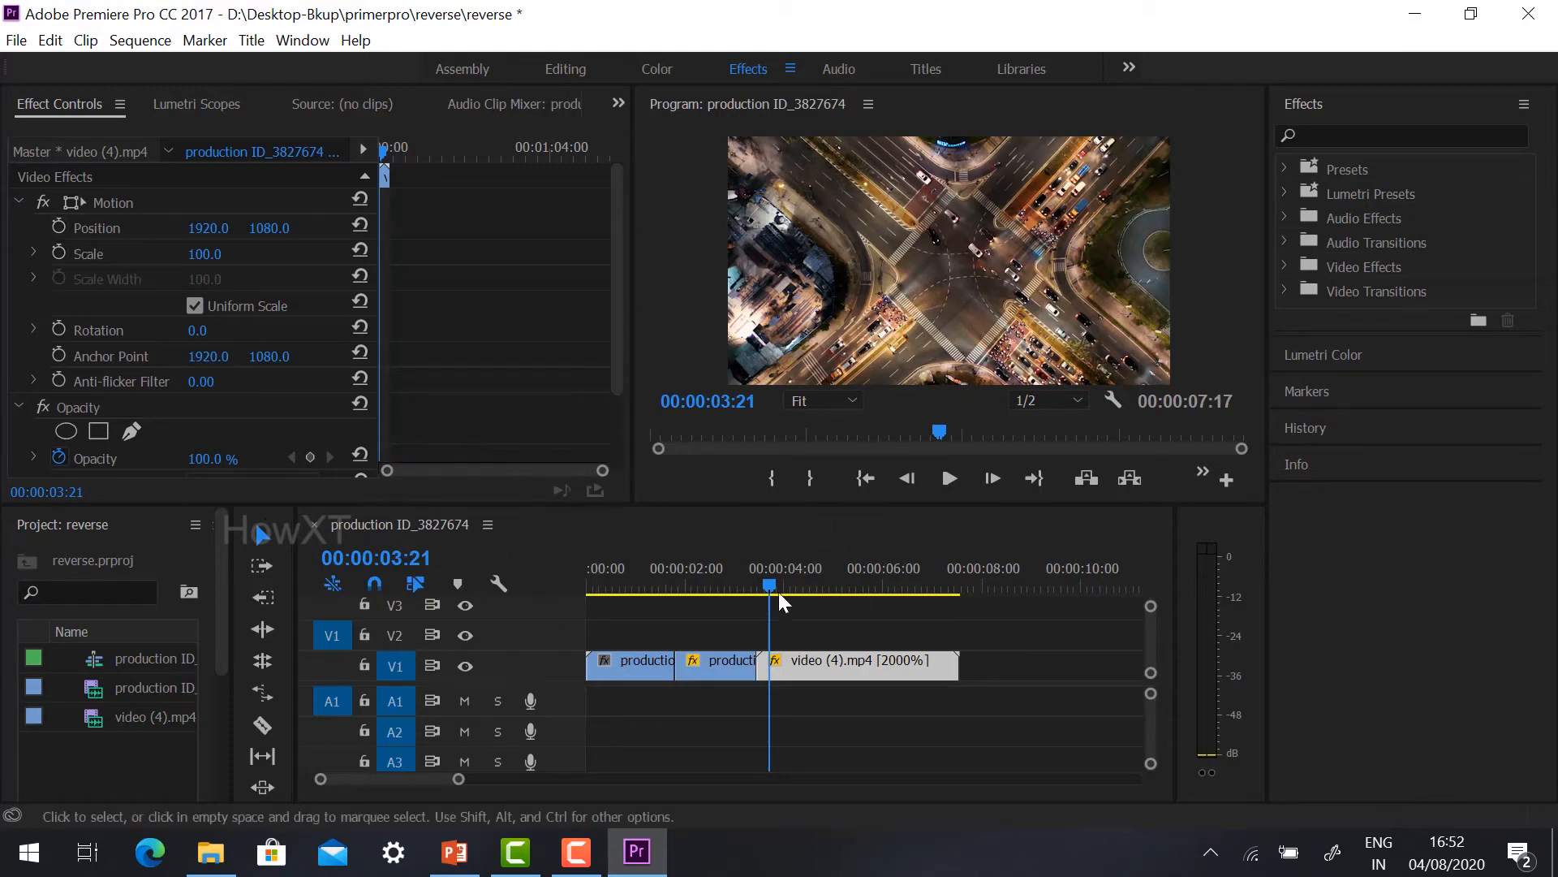
pyautogui.moveTo(778, 592); pyautogui.dragTo(758, 582)
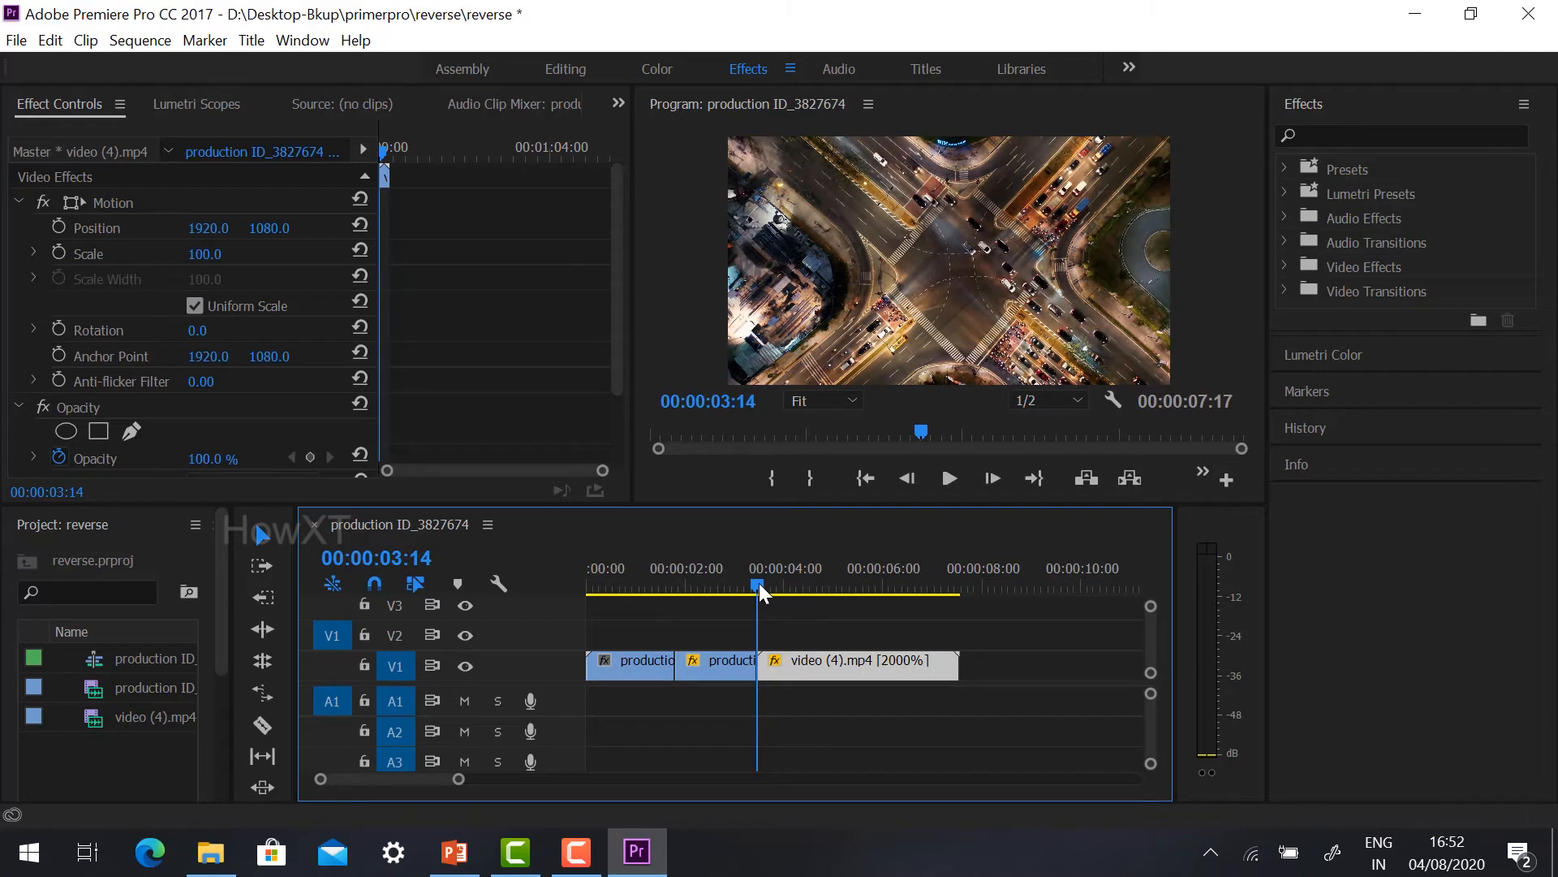
pyautogui.click(58, 252)
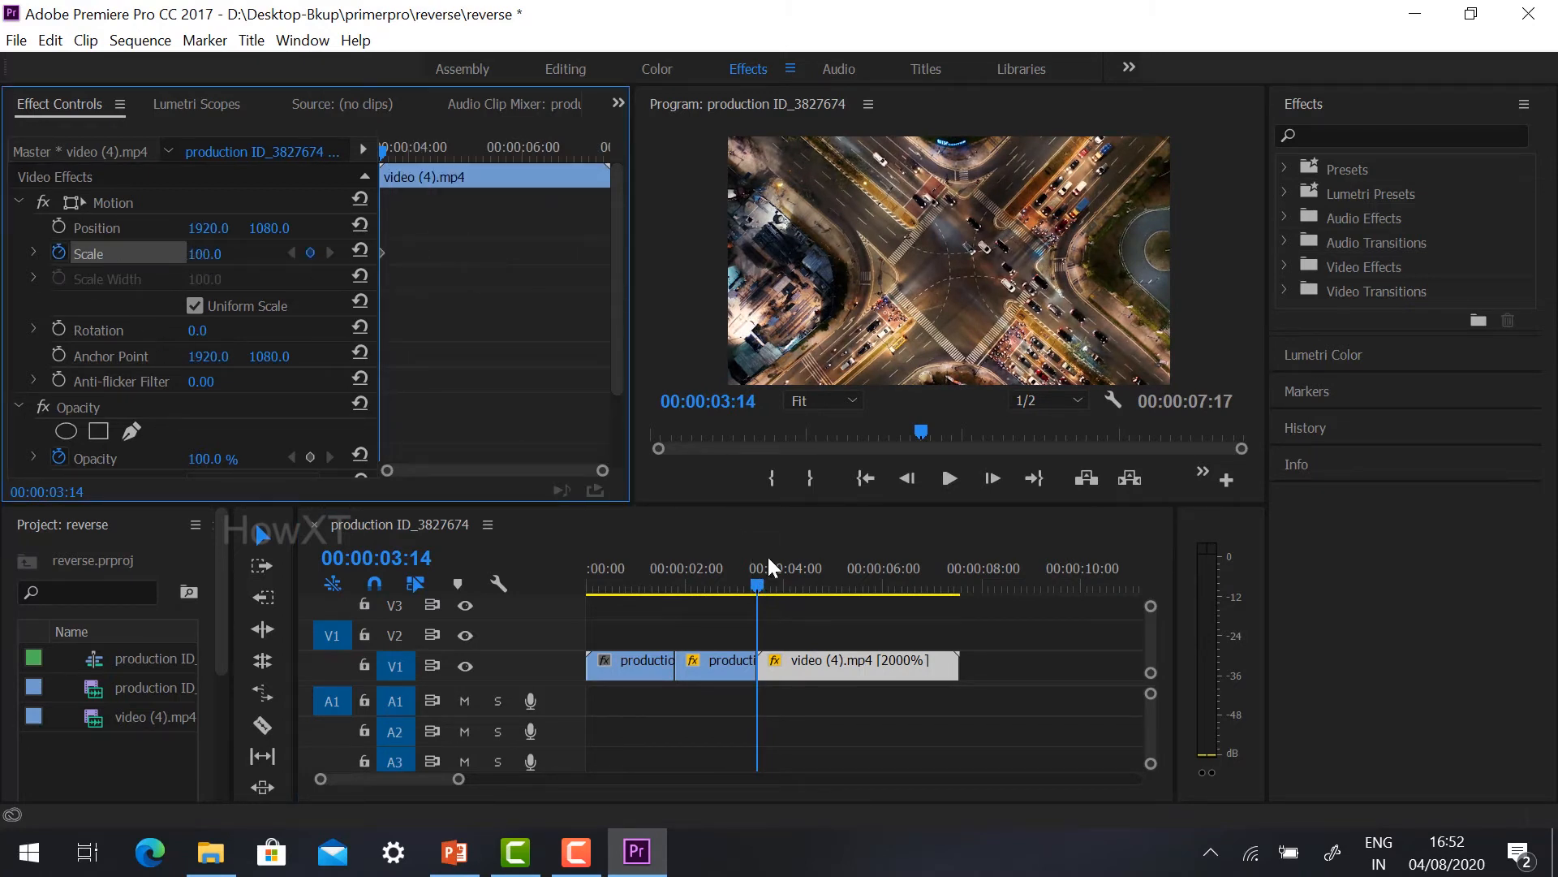
# Animate a gradual zoom on video (4).mp4 with Scale keyframes of 113 at 00:00:04:02, 127 at 00:00:04:23 and 214 at 00:00:07:14
pyautogui.moveTo(766, 583); pyautogui.dragTo(794, 589)
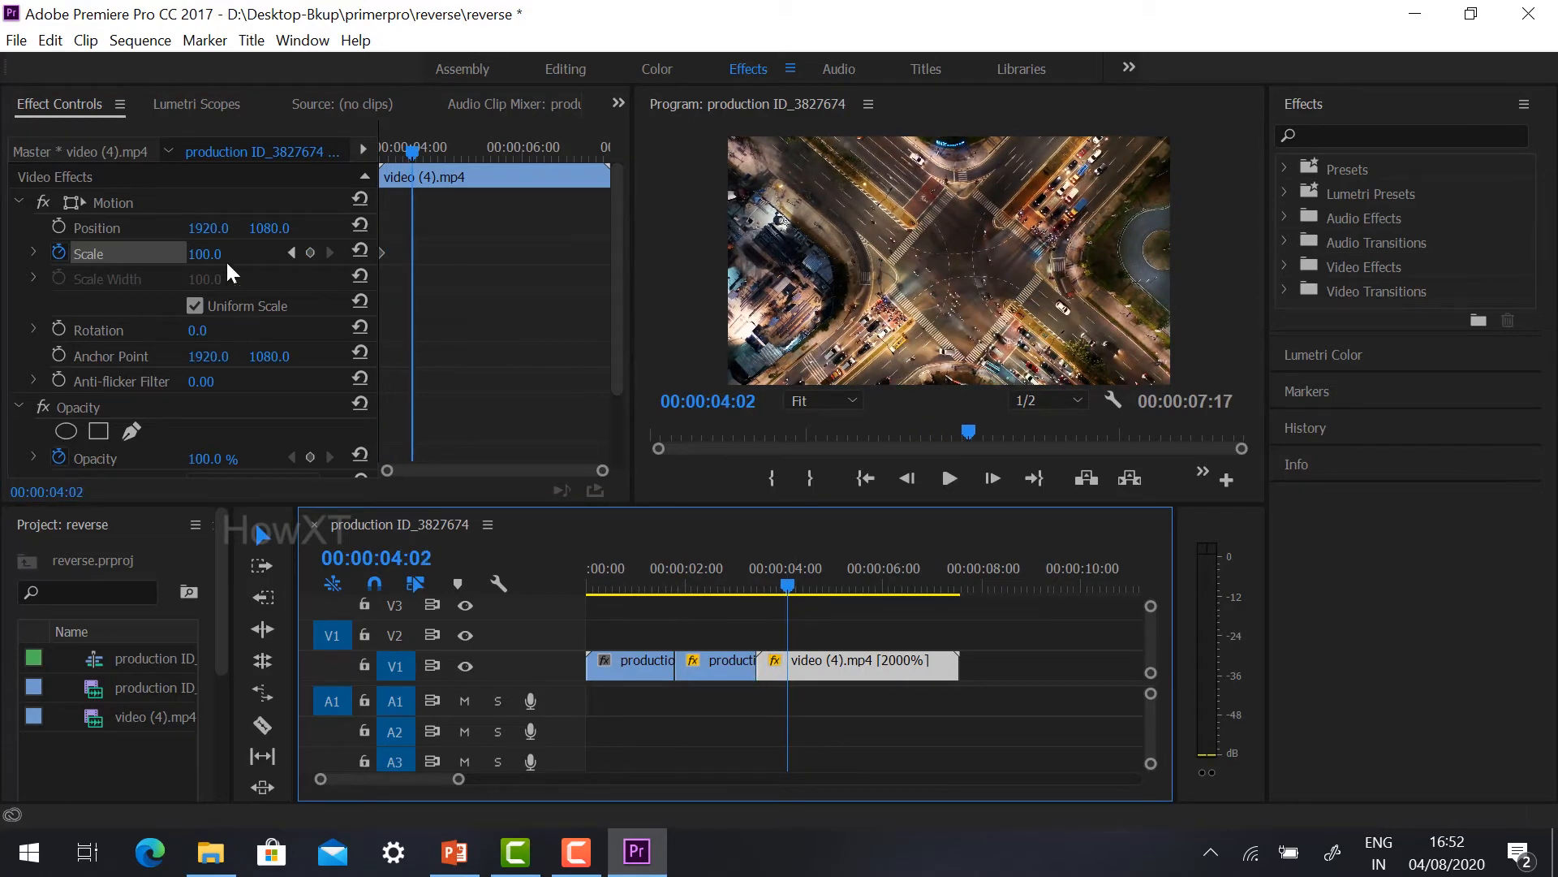
pyautogui.moveTo(200, 268); pyautogui.dragTo(214, 253)
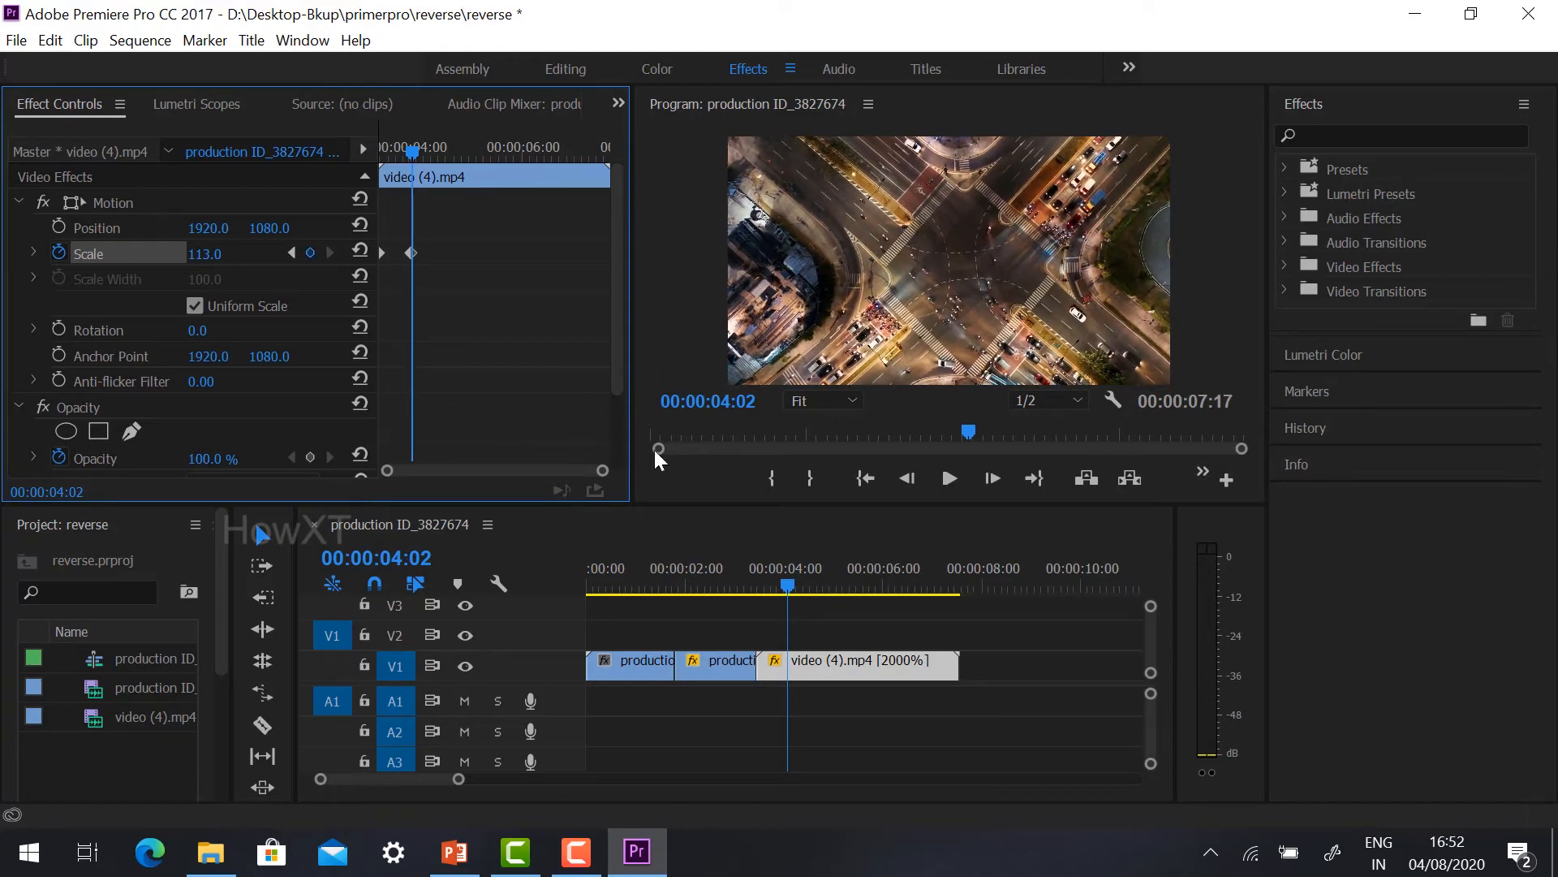
pyautogui.moveTo(788, 586); pyautogui.dragTo(827, 590)
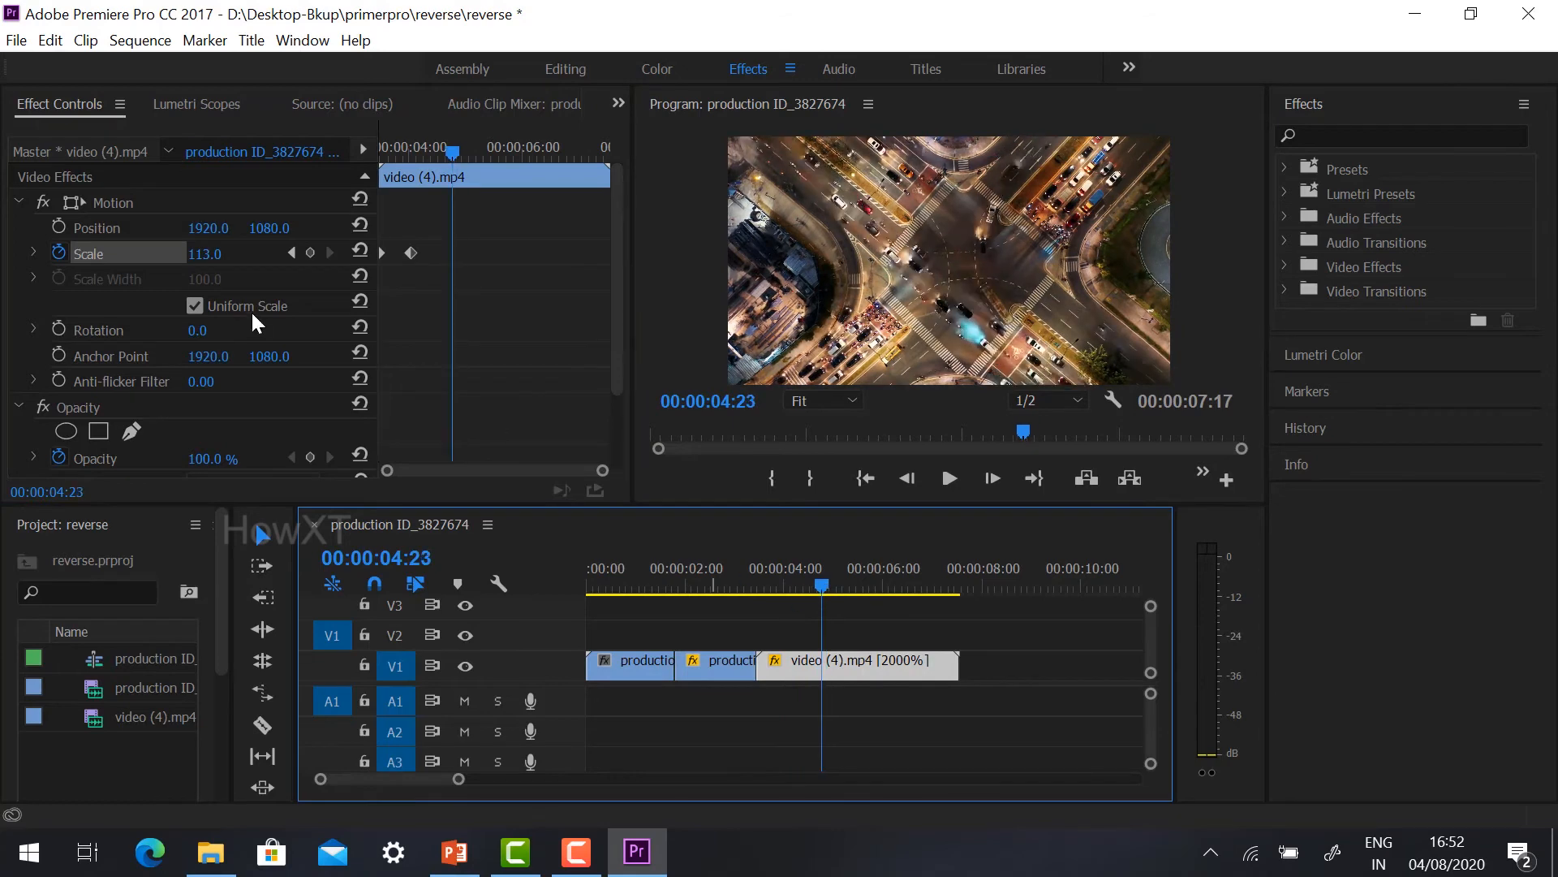
pyautogui.moveTo(206, 254); pyautogui.dragTo(216, 253)
pyautogui.moveTo(822, 586); pyautogui.dragTo(859, 590)
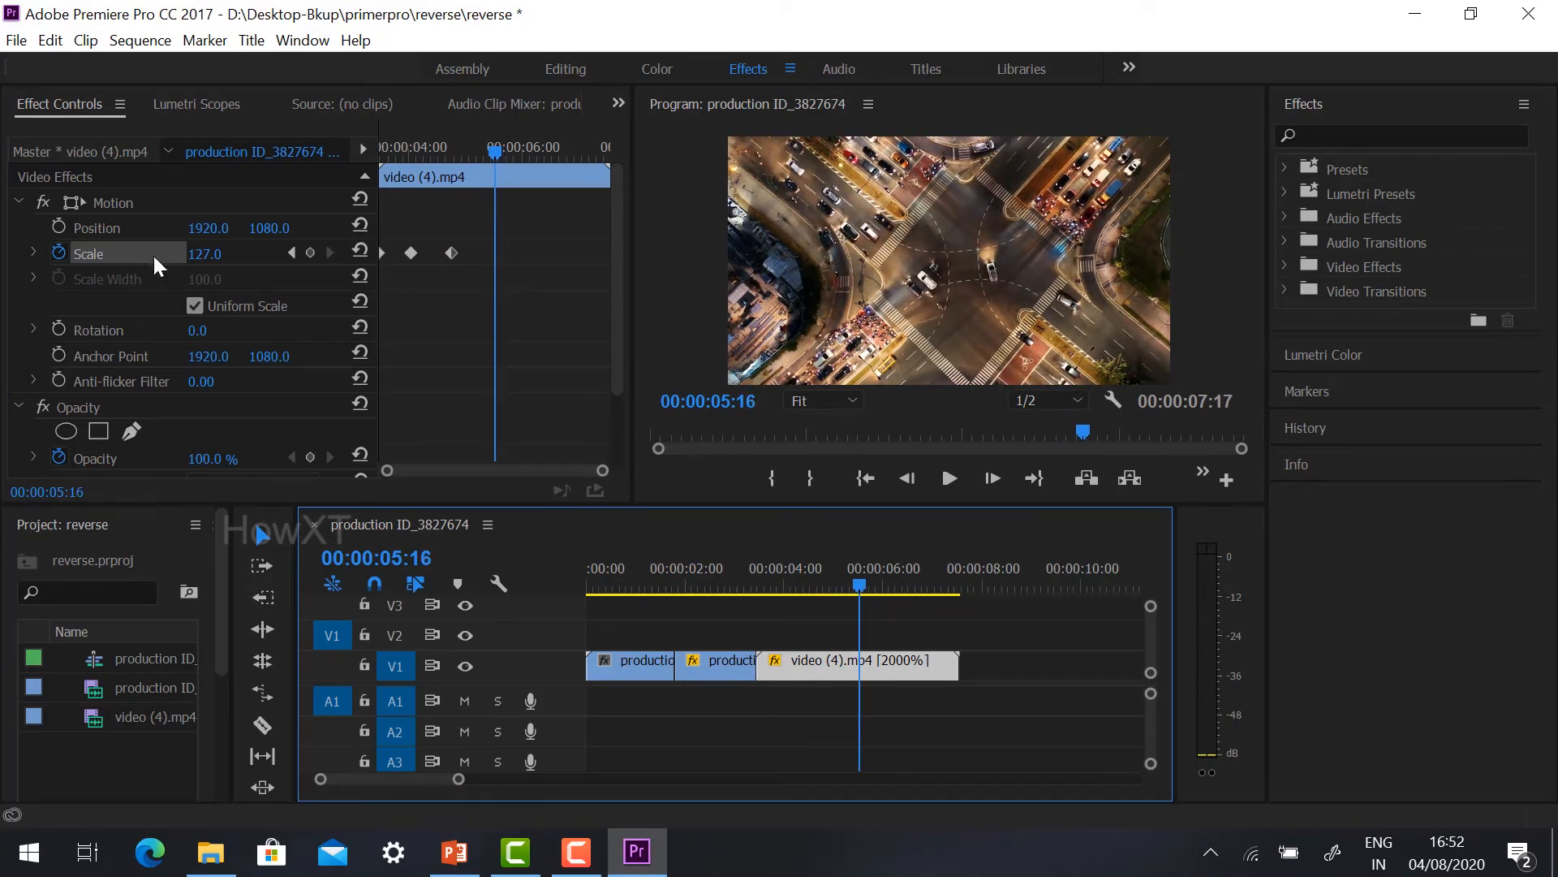
pyautogui.moveTo(209, 258); pyautogui.dragTo(389, 367)
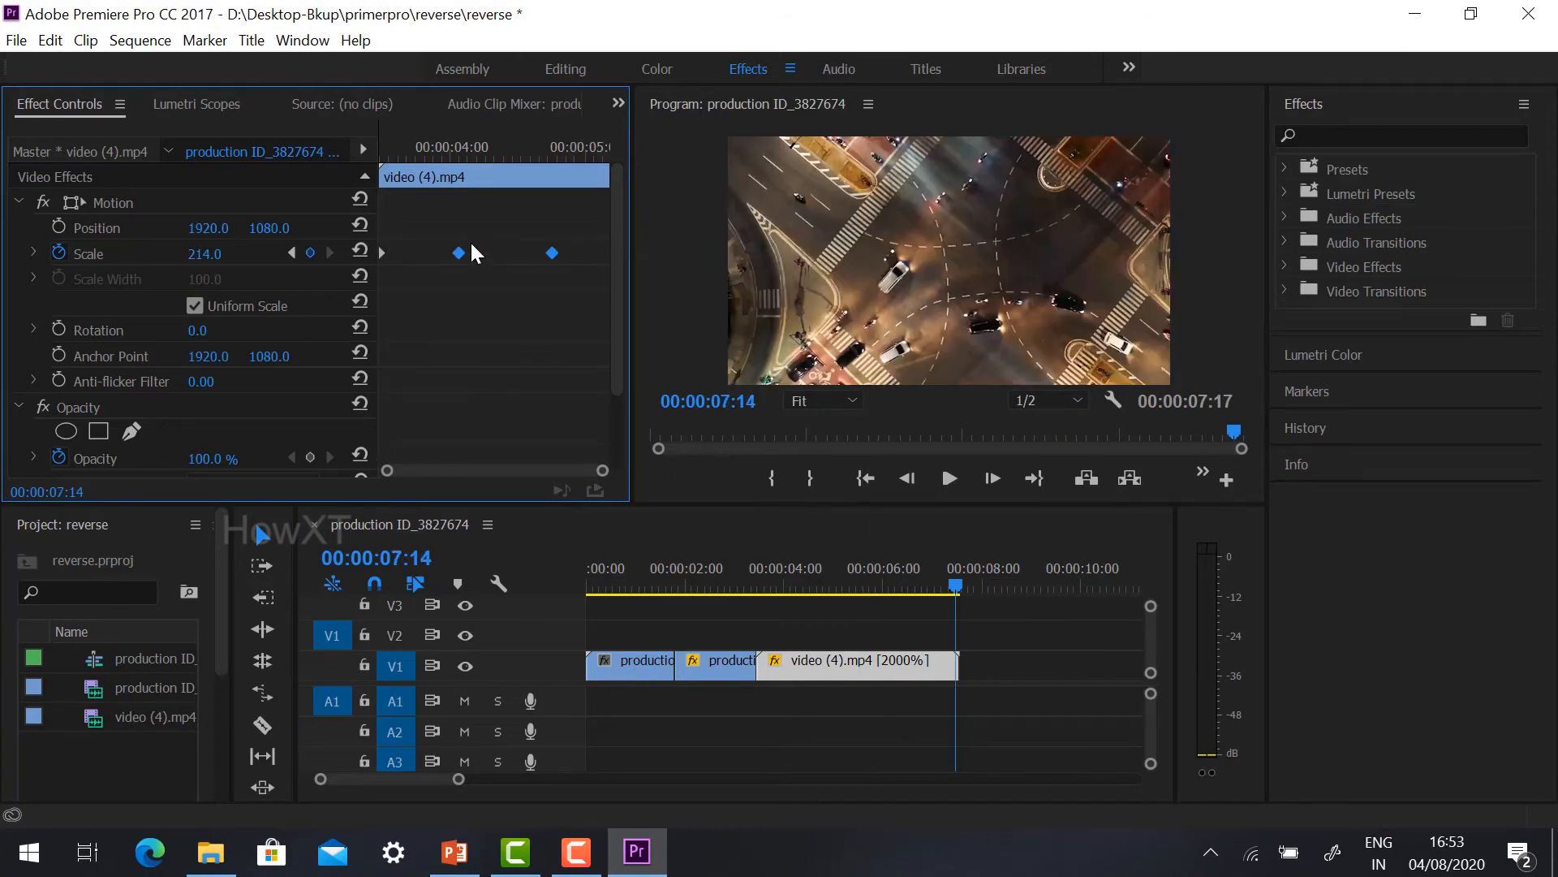
# Apply Ease In to the Scale keyframes of video (4).mp4, including the first one
pyautogui.rightClick(459, 253)
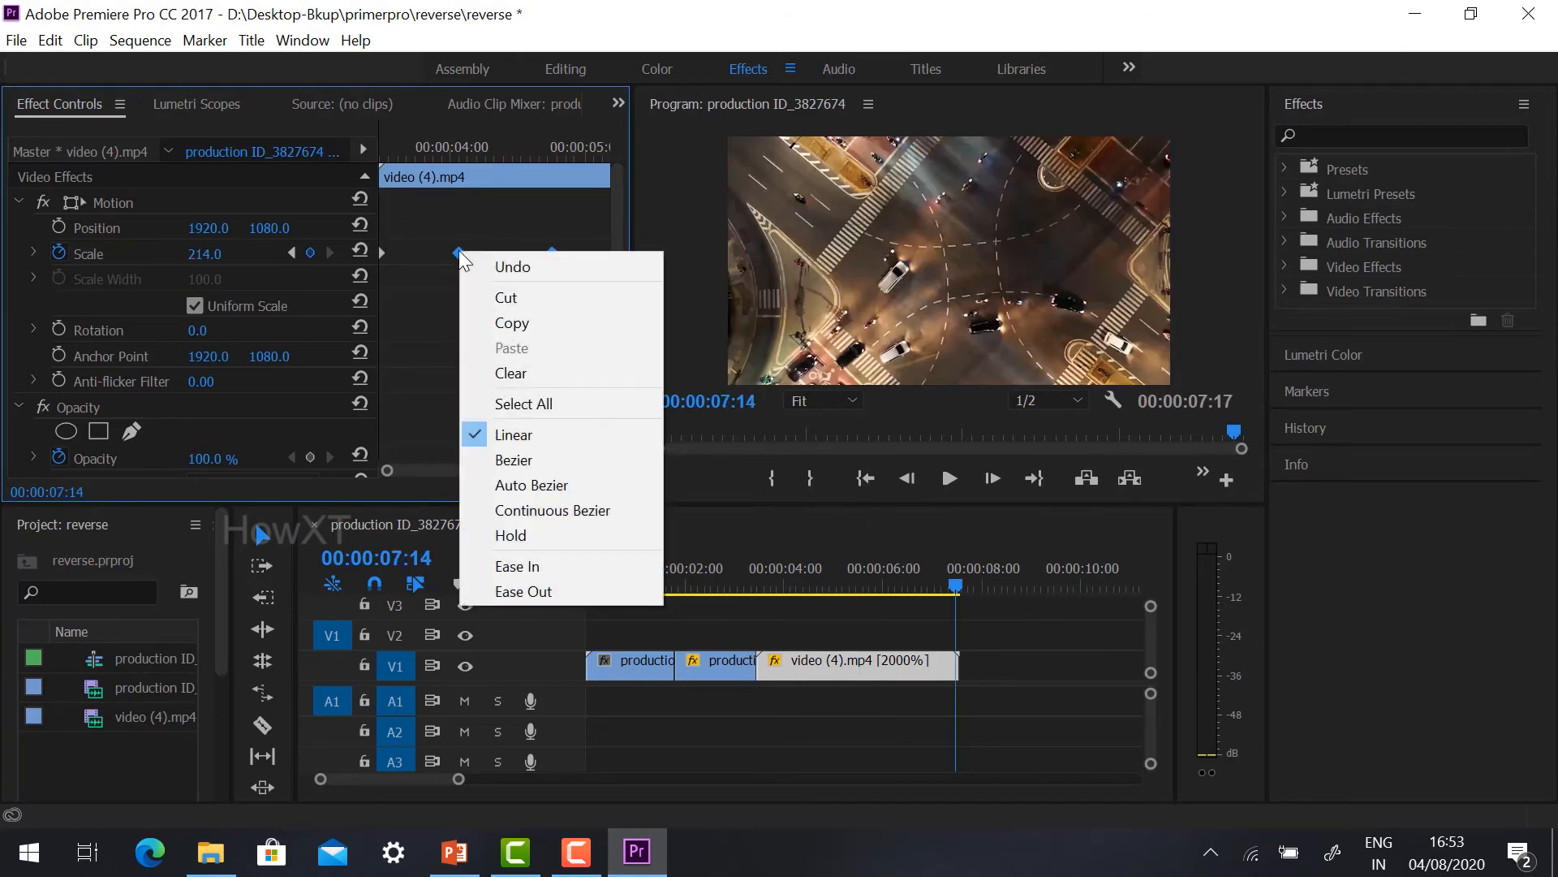
pyautogui.click(544, 570)
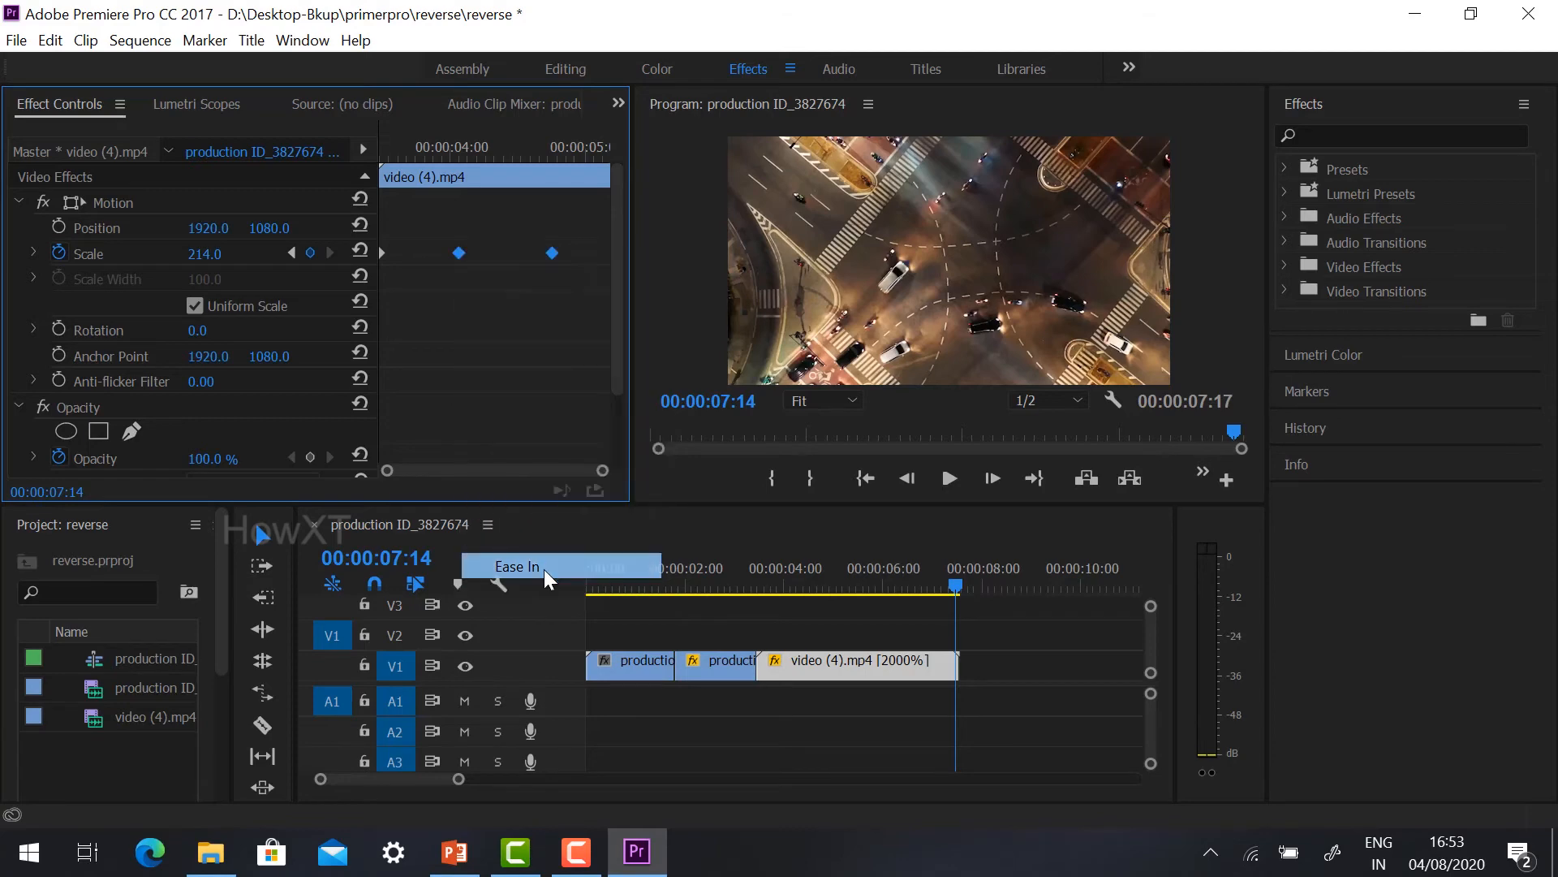
pyautogui.rightClick(383, 253)
pyautogui.click(439, 566)
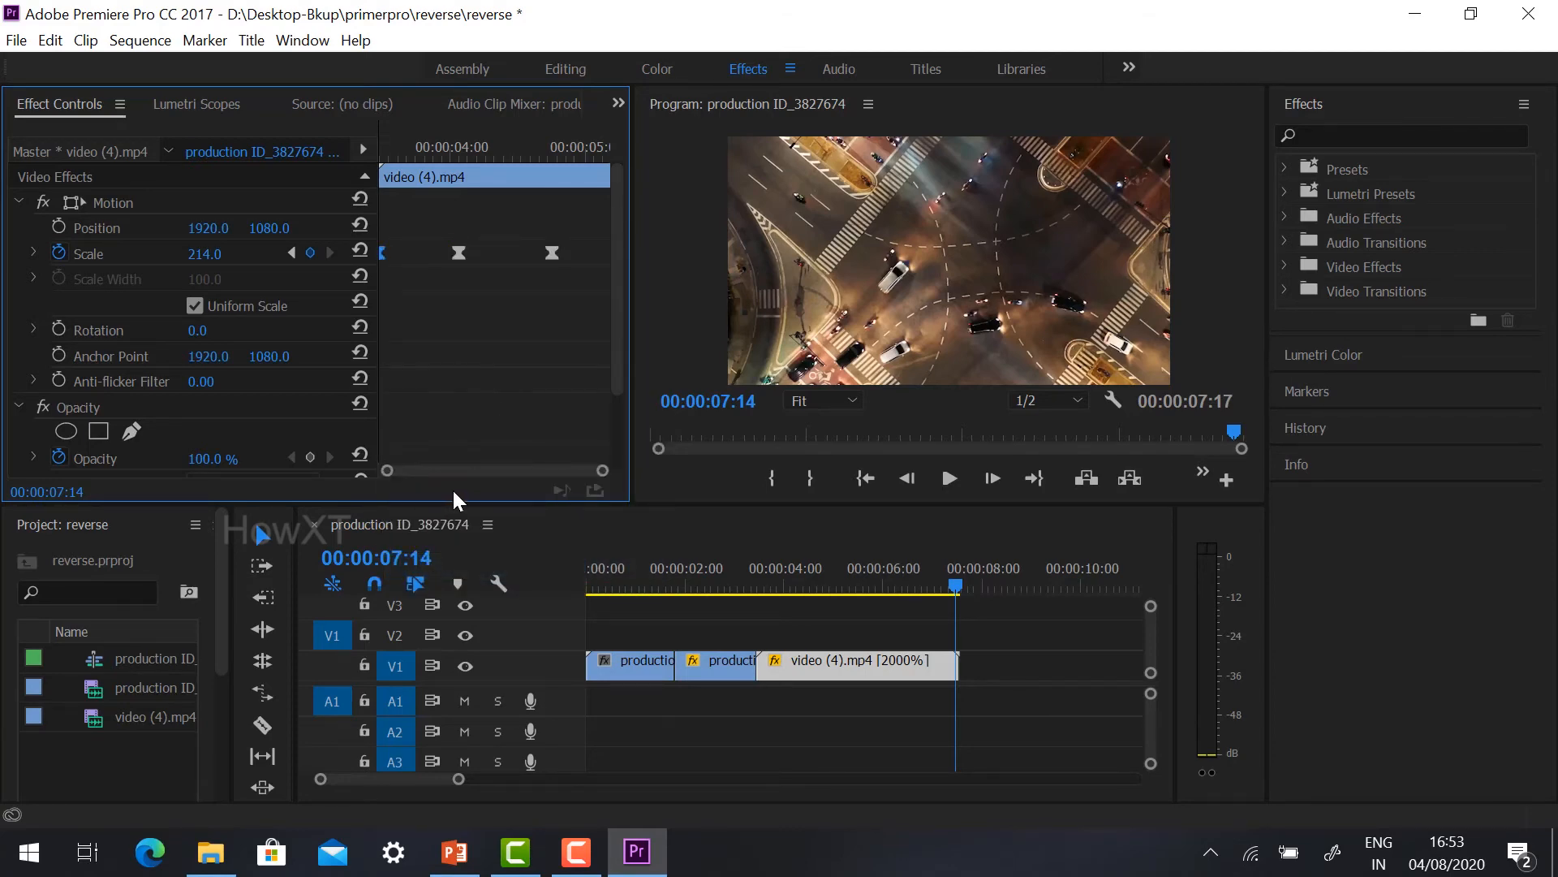
# Play the zoom animation from the start of video (4).mp4 to the end and return the playhead to 00:00:00:00
pyautogui.click(758, 599)
pyautogui.press('space')
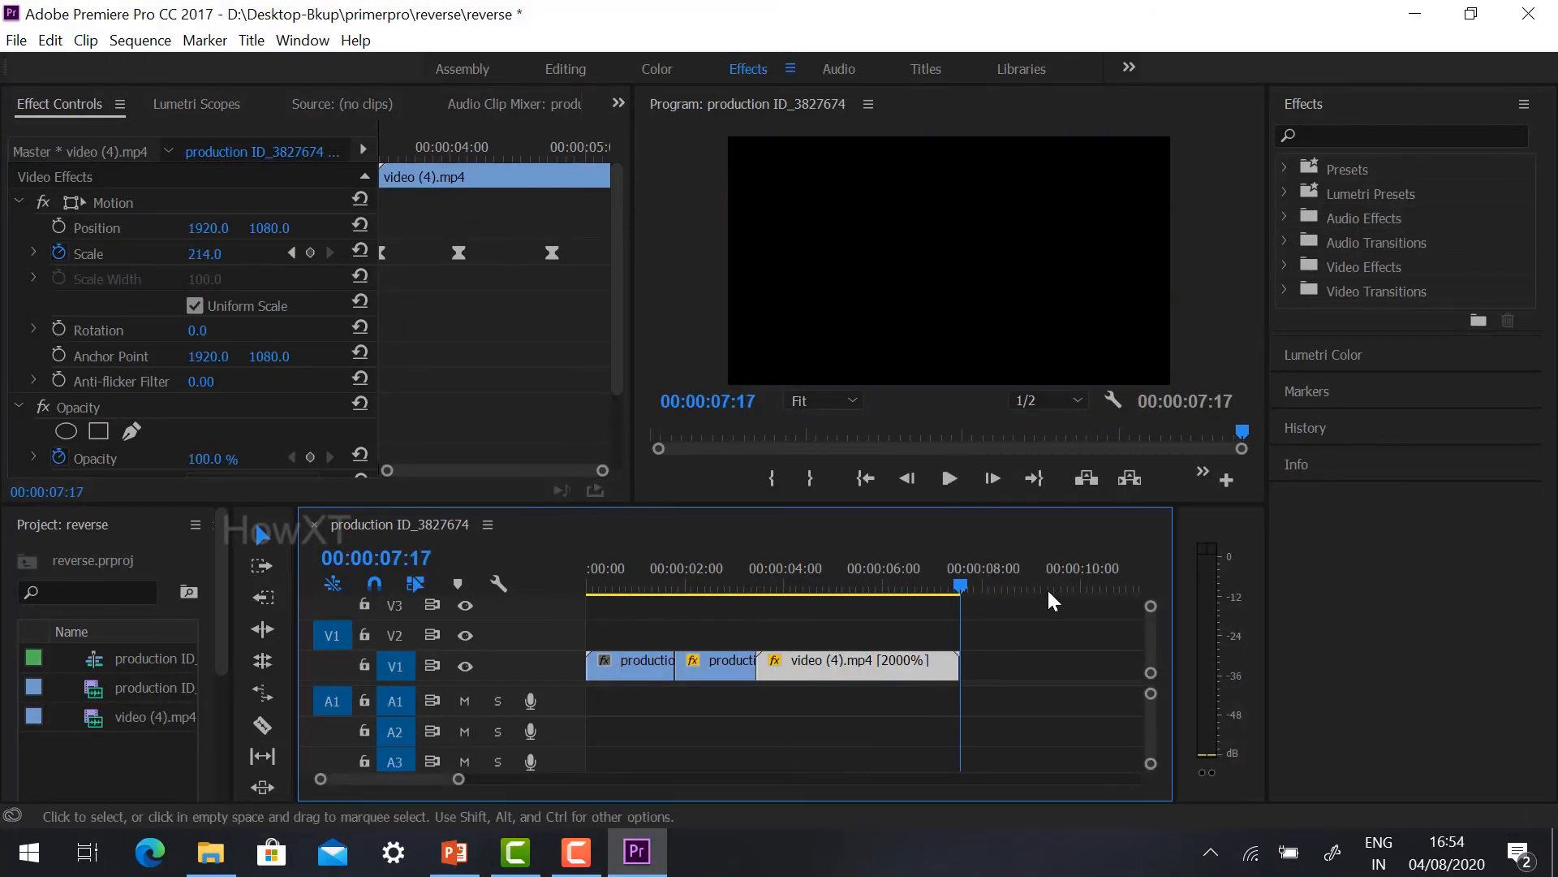
pyautogui.moveTo(969, 586); pyautogui.dragTo(552, 593)
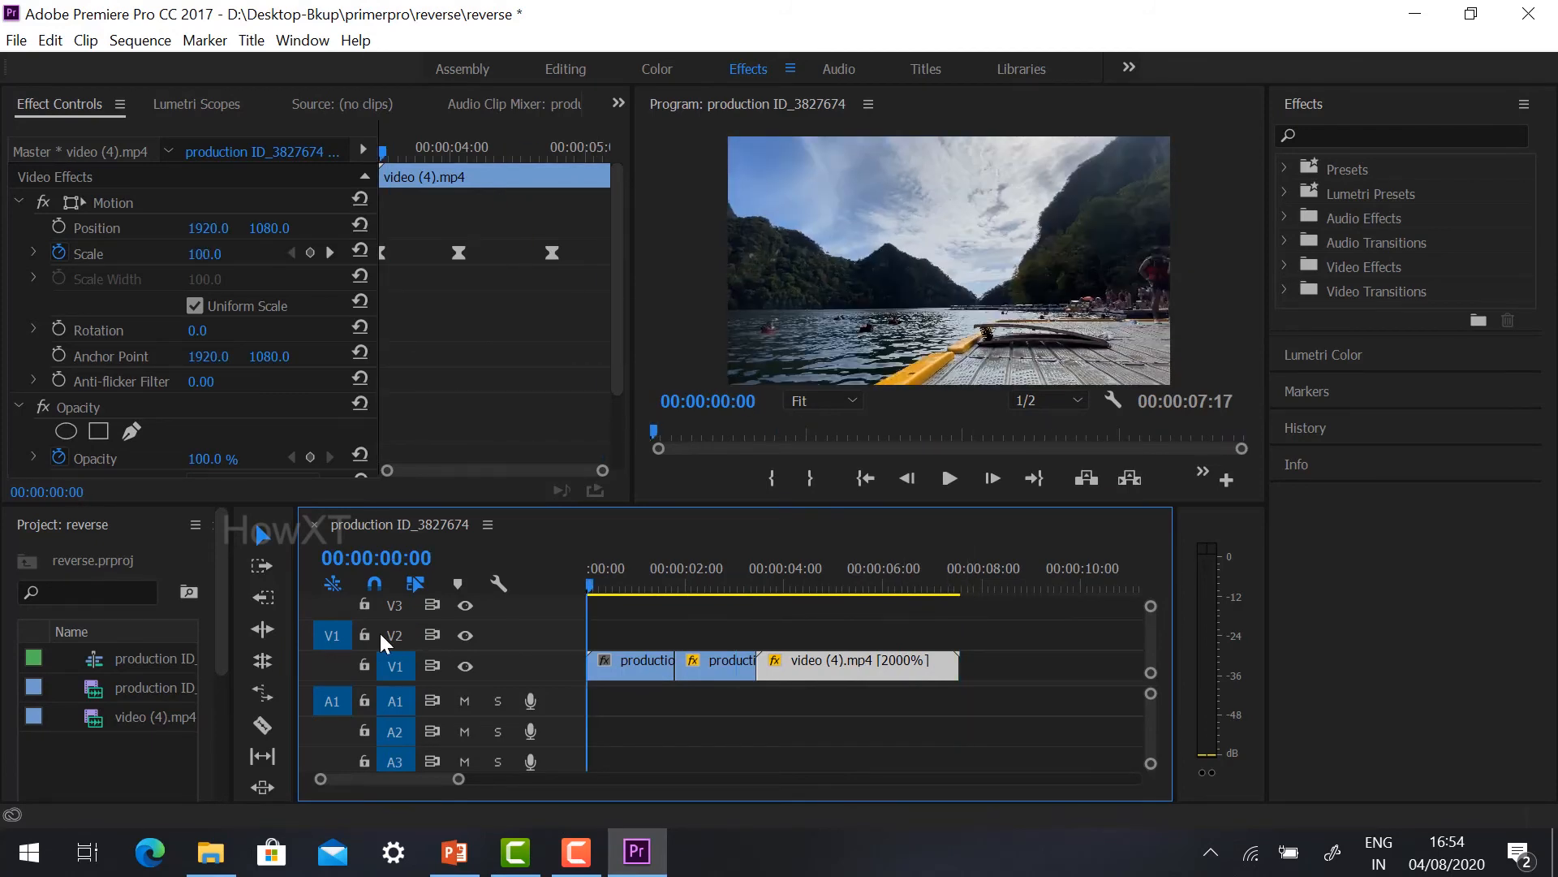
# Open the media export settings for the finished sequence
pyautogui.click(15, 47)
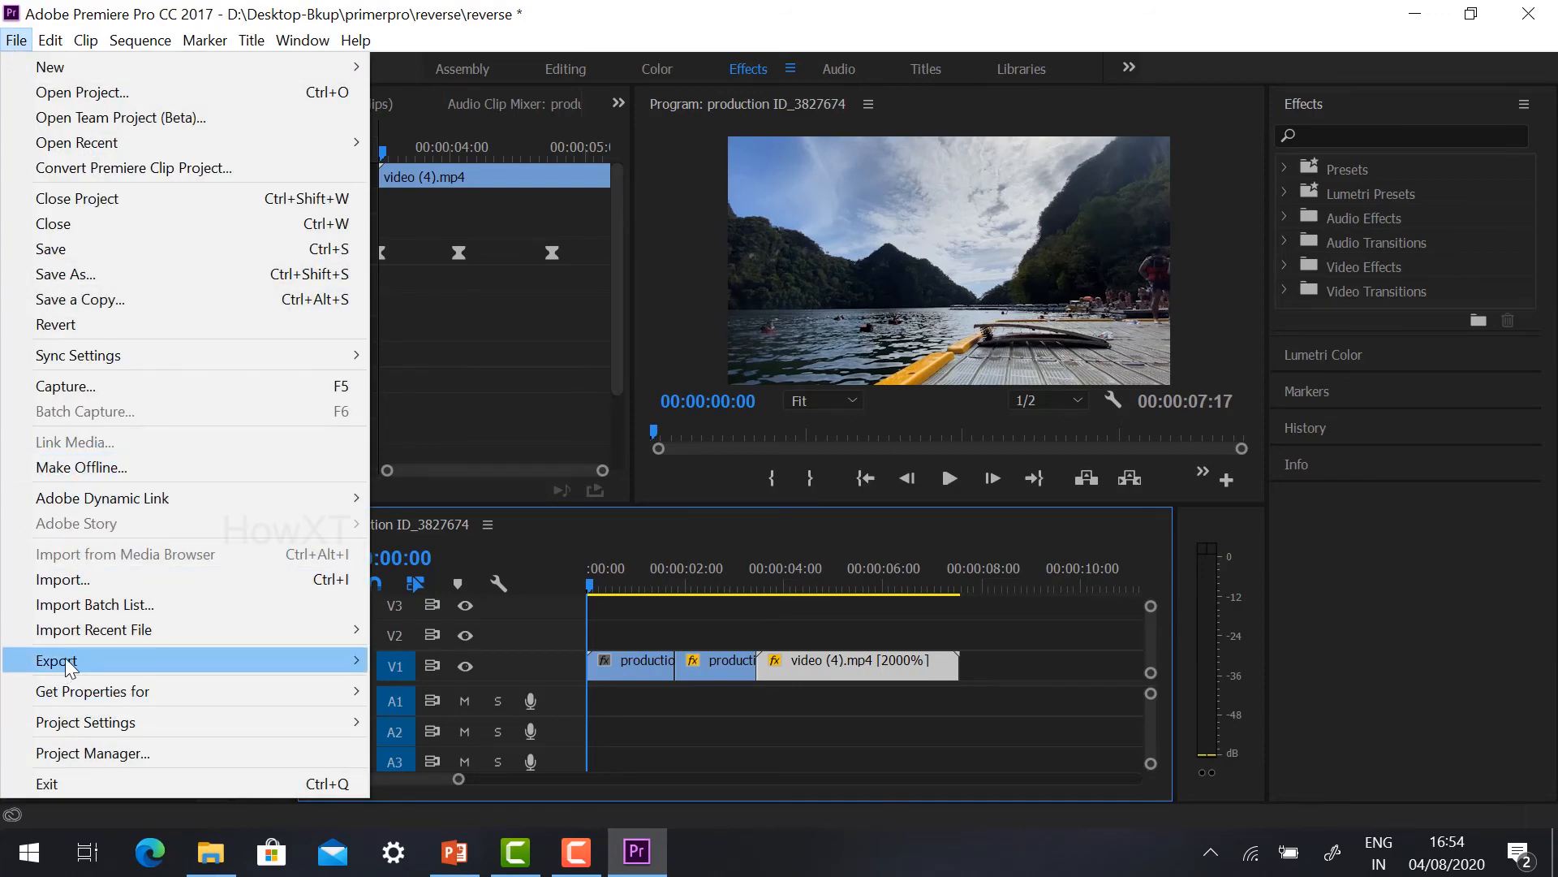
pyautogui.moveTo(478, 637)
pyautogui.click(466, 383)
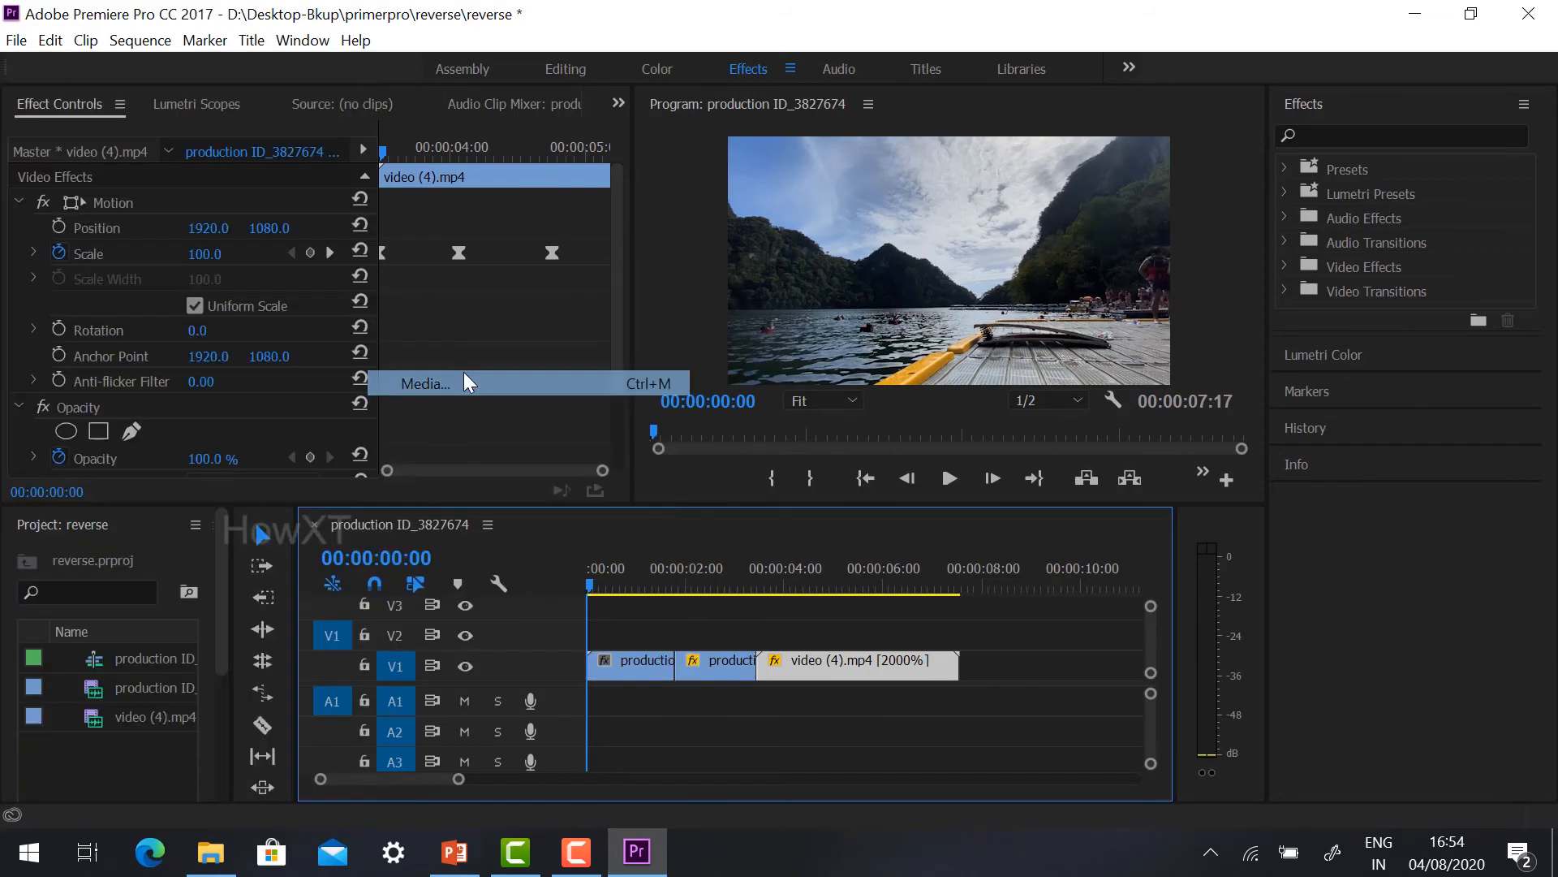